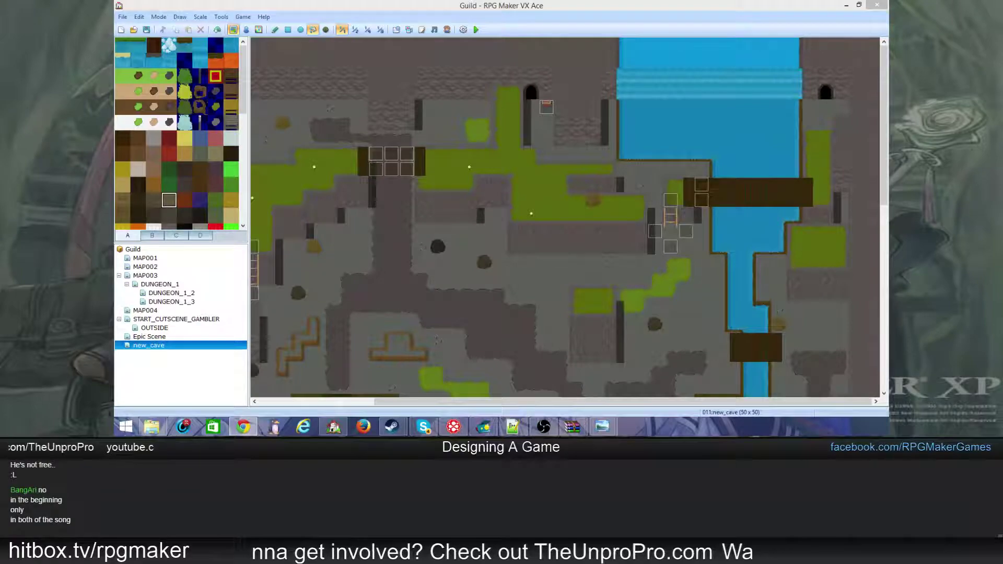
# - Switch to event editing and open the DUNGEON_1_3 map
pyautogui.click(246, 30)
pyautogui.click(173, 286)
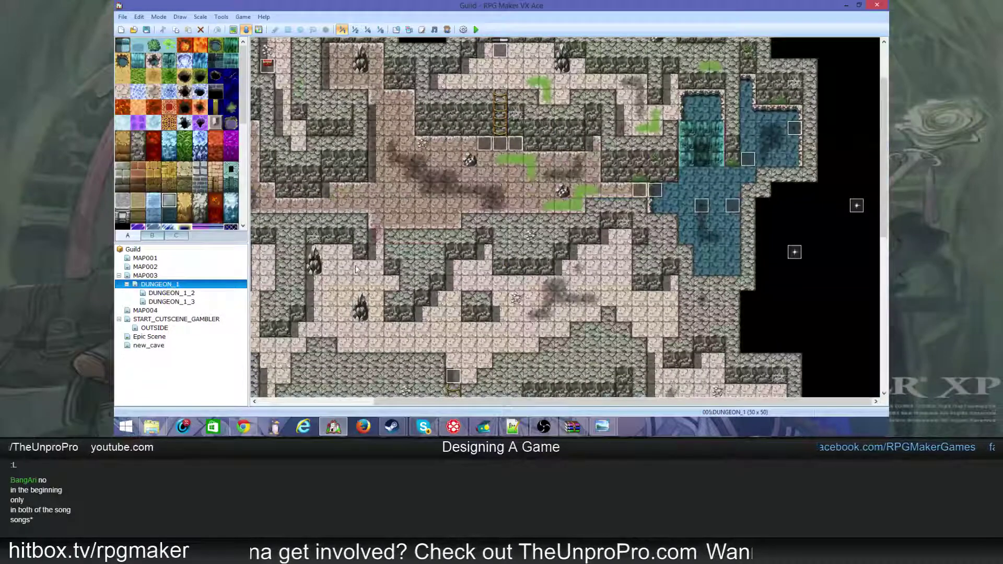
pyautogui.click(151, 337)
pyautogui.click(152, 346)
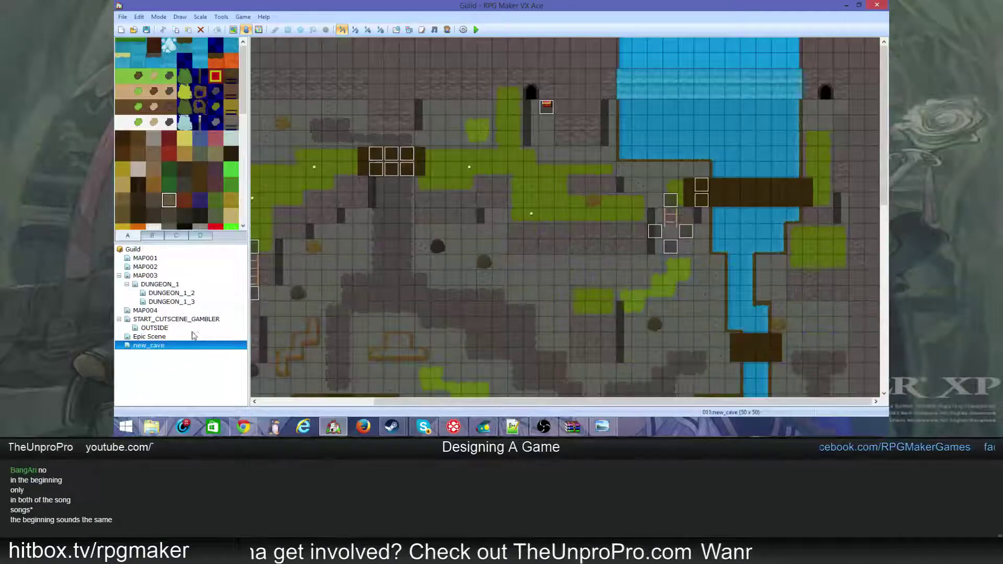
pyautogui.click(183, 328)
pyautogui.click(200, 311)
pyautogui.click(172, 302)
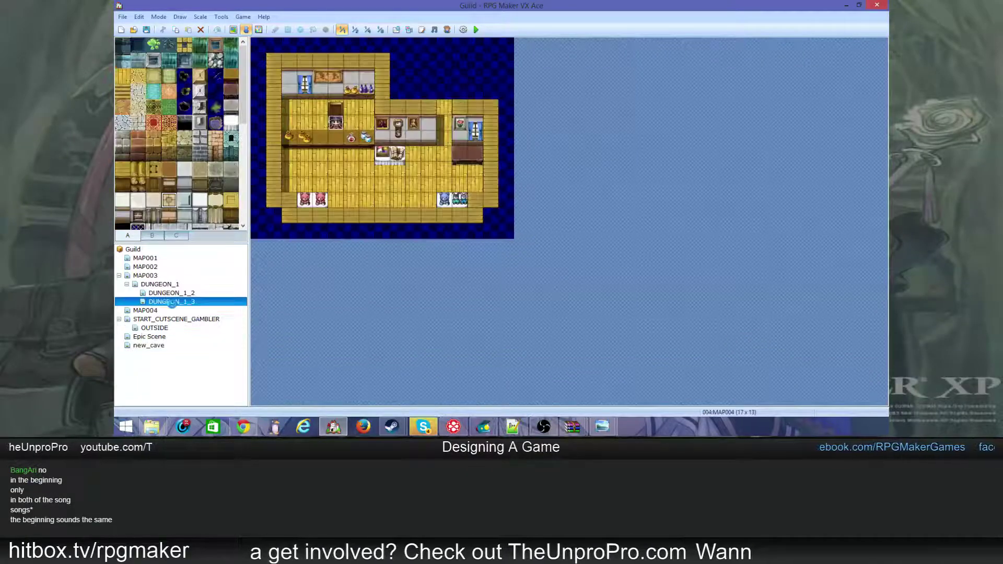
# - Create a new event at tile 002,006 and give it the red-haired front-facing character graphic from Actor3
pyautogui.doubleClick(288, 138)
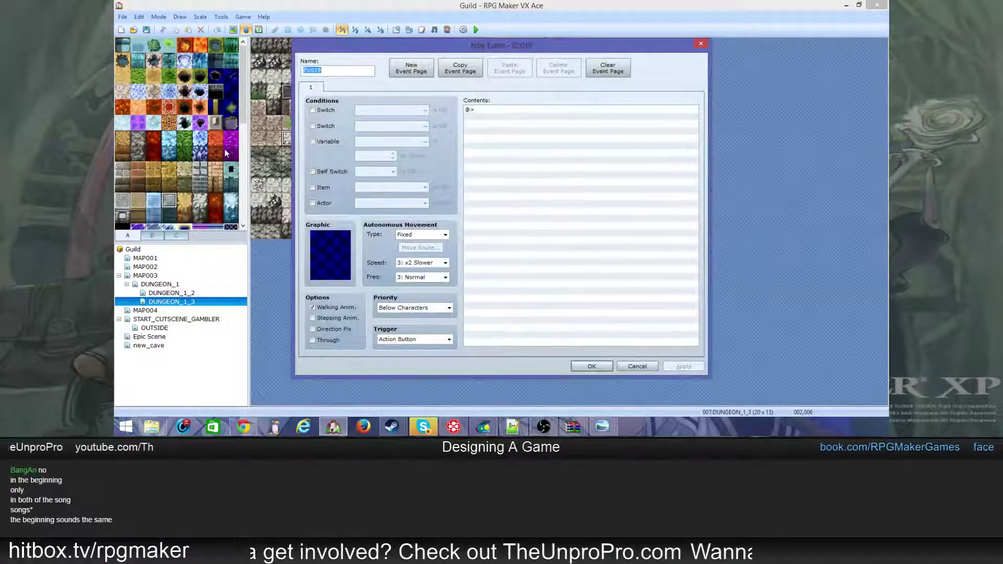
pyautogui.doubleClick(337, 252)
pyautogui.click(349, 150)
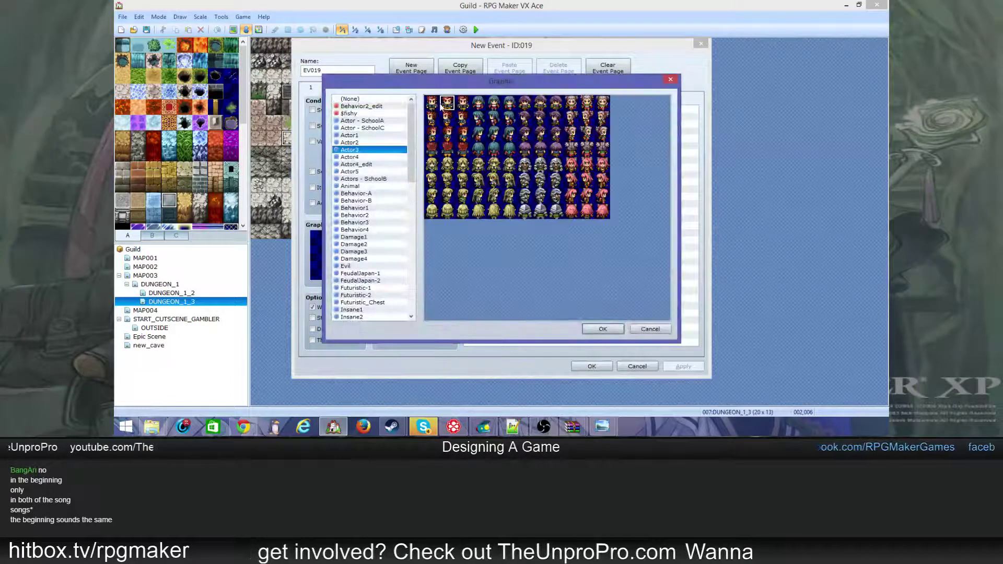
pyautogui.doubleClick(442, 105)
# - Add a Transfer Player command to the event targeting new_cave at (019,045) and save the event
pyautogui.doubleClick(502, 110)
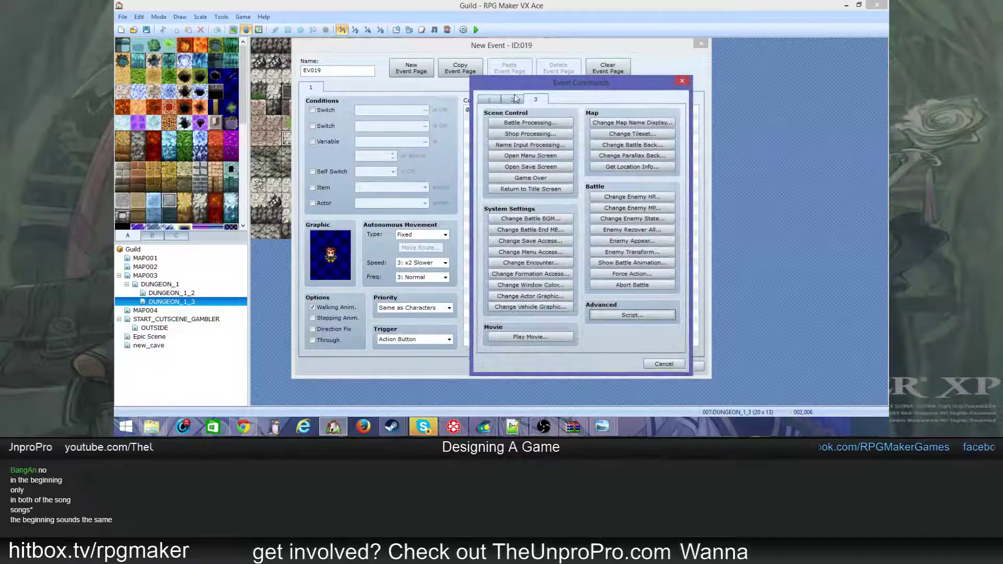
pyautogui.click(514, 97)
pyautogui.click(532, 124)
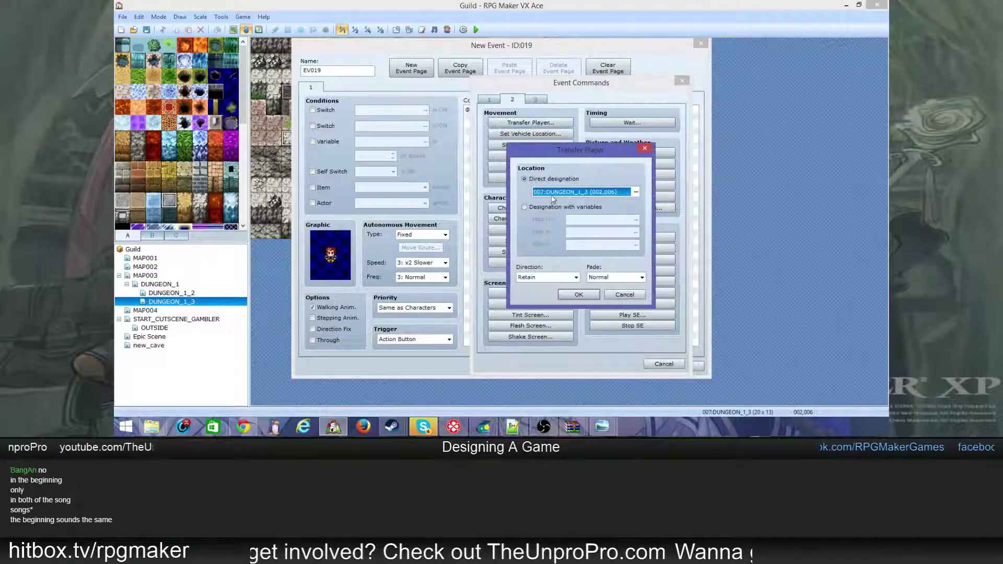
pyautogui.doubleClick(551, 193)
pyautogui.click(414, 157)
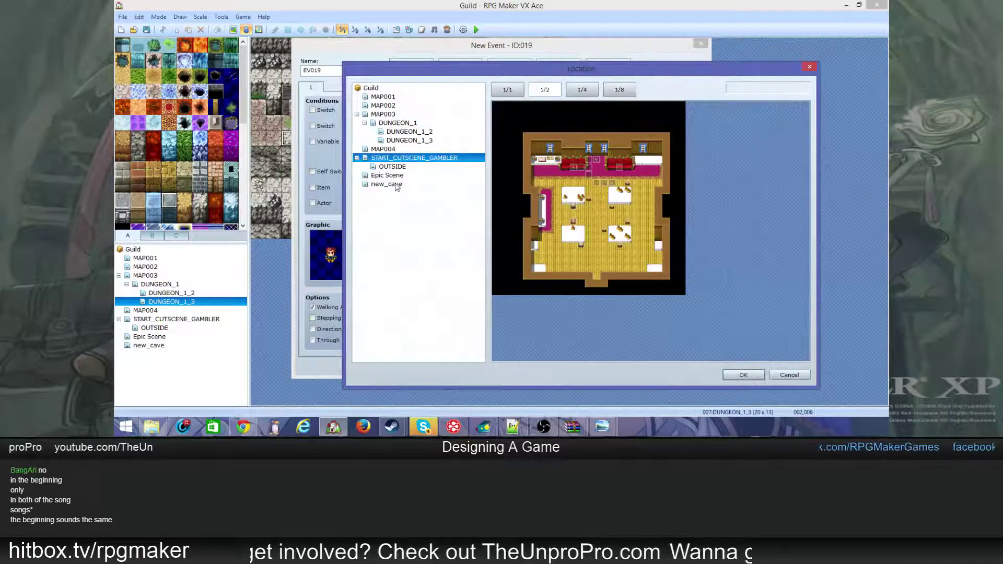
pyautogui.click(399, 184)
pyautogui.moveTo(646, 250)
pyautogui.mouseDown()
pyautogui.moveTo(652, 329)
pyautogui.moveTo(642, 268)
pyautogui.mouseUp()
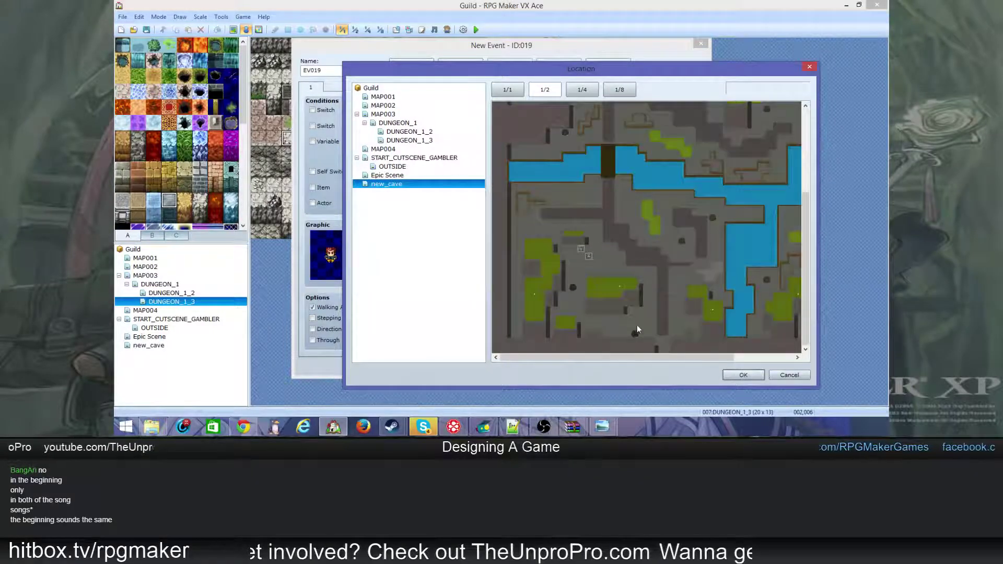
pyautogui.doubleClick(645, 322)
pyautogui.click(580, 296)
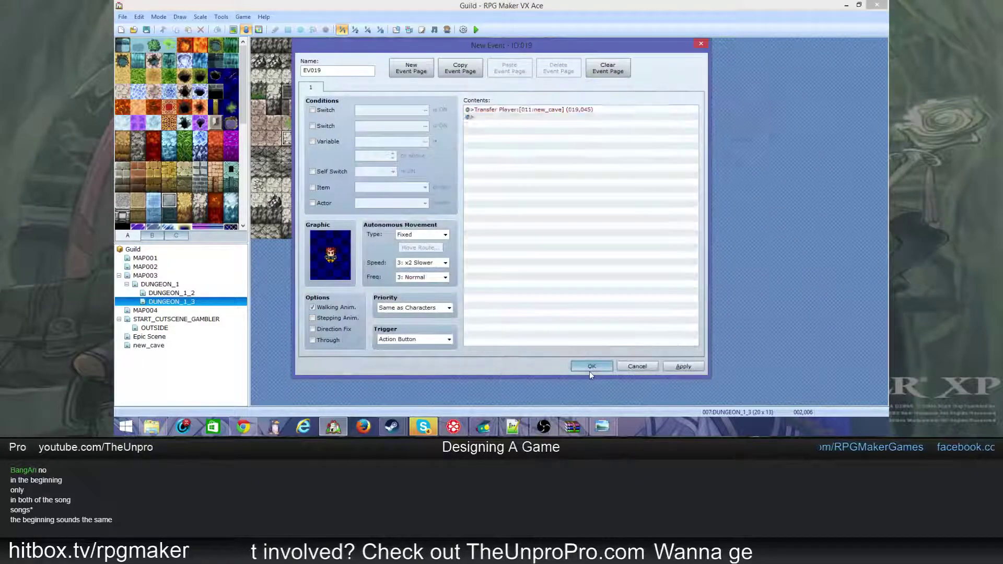
pyautogui.click(593, 370)
# - Start a playtest, load save File 3, and enter the cave map through the transfer event
pyautogui.click(476, 30)
pyautogui.click(467, 232)
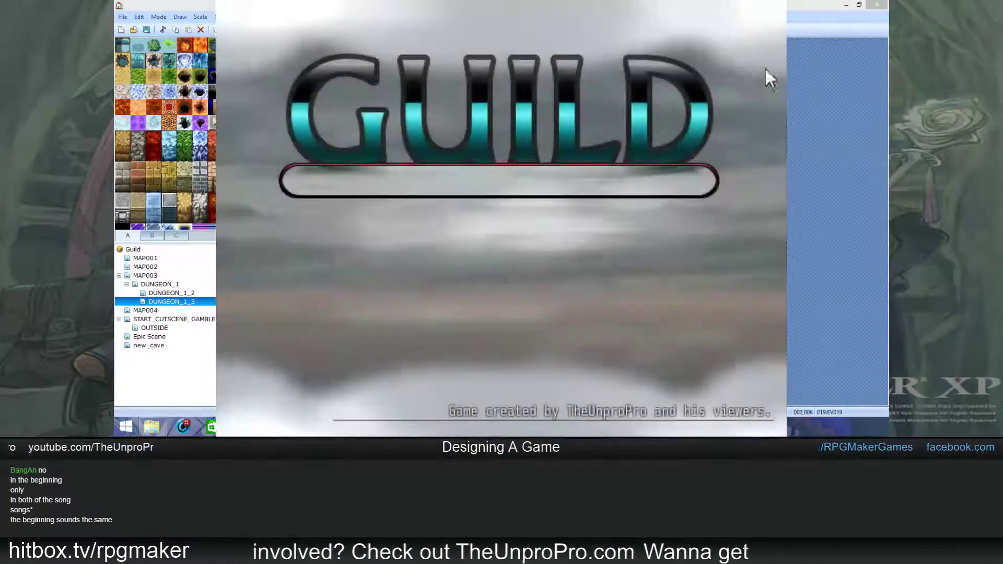
pyautogui.press('Return')
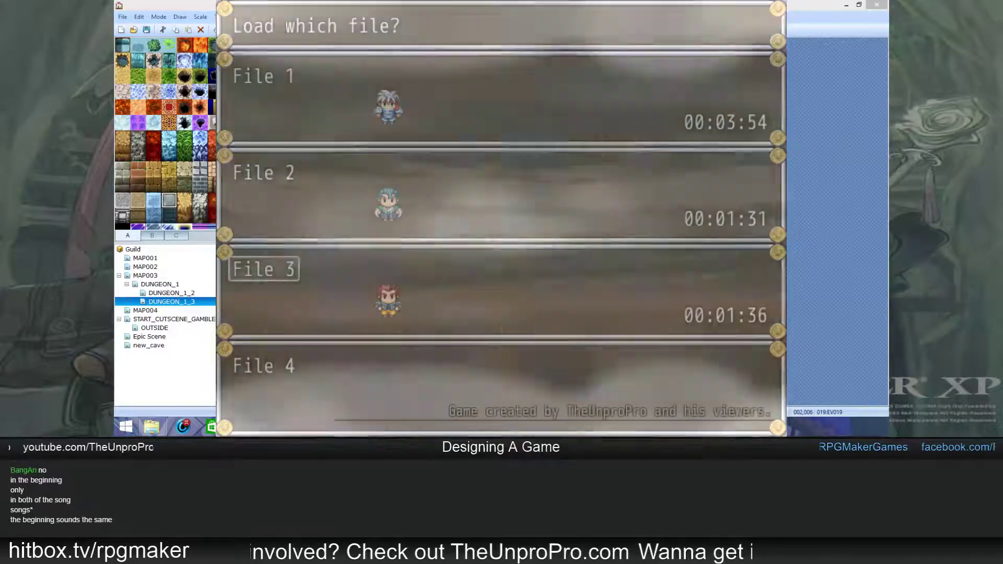
pyautogui.press('Return')
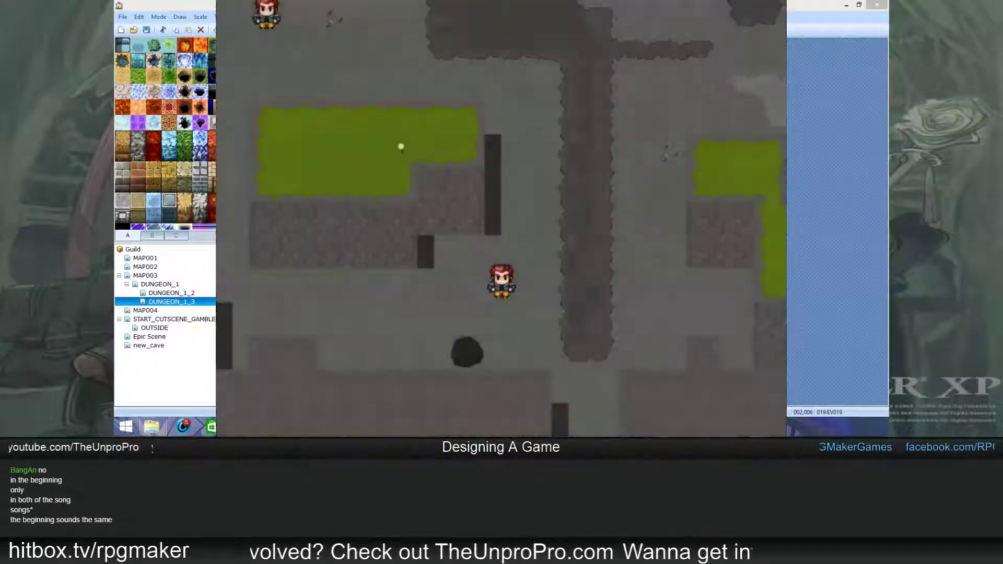
# - Walk the character north through the cave from the arrival point to the riverbank beside the wooden bridge
pyautogui.press('Right')
pyautogui.press('Right')
pyautogui.press('Up')
pyautogui.press('Up')
pyautogui.press('Up')
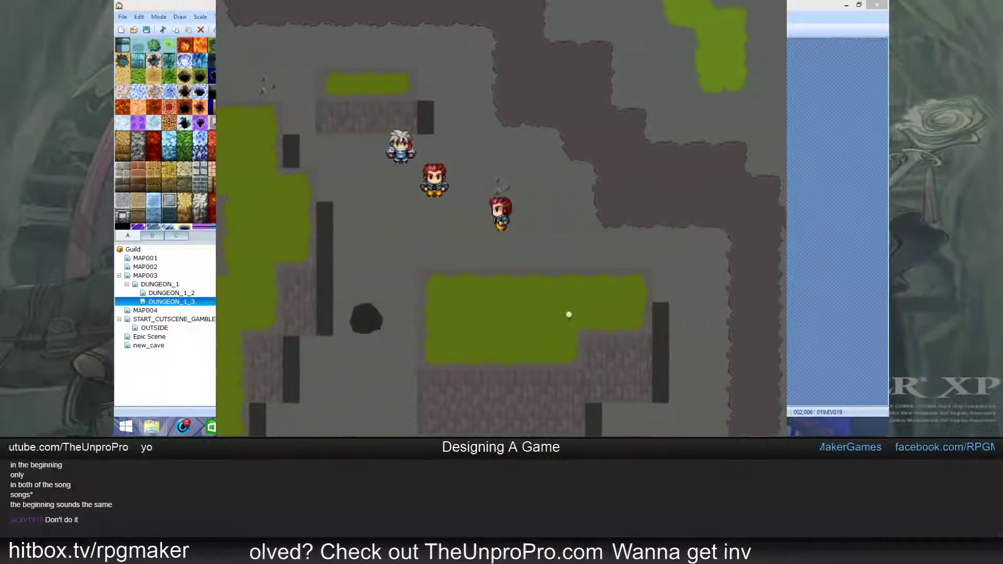
pyautogui.press('Left')
pyautogui.press('Up')
pyautogui.press('Up')
pyautogui.press('Up')
pyautogui.press('Up')
pyautogui.press('Up')
pyautogui.press('Up')
pyautogui.press('Up')
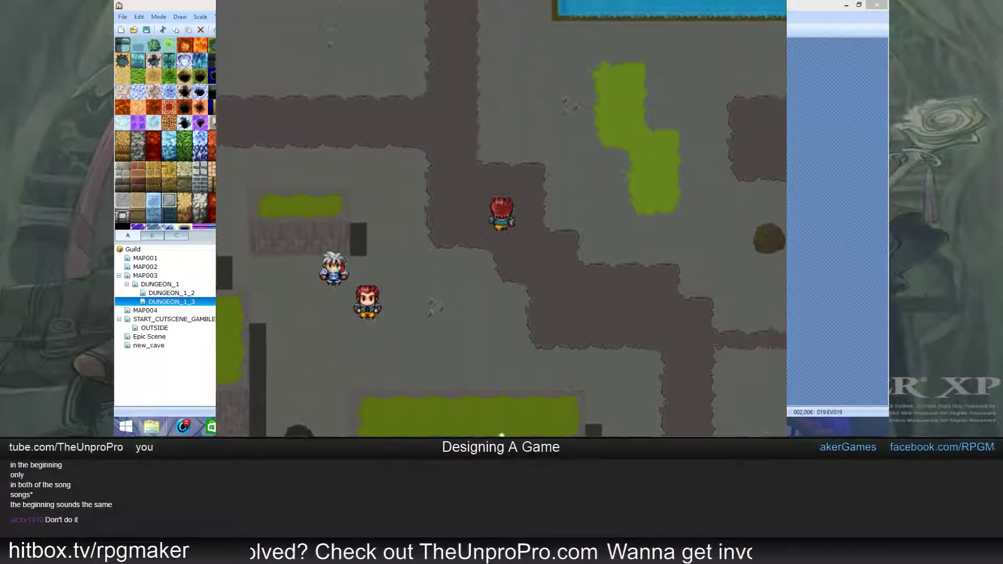
pyautogui.press('Up')
pyautogui.press('Up')
pyautogui.press('Up')
pyautogui.press('Up')
pyautogui.press('Up')
pyautogui.press('Up')
pyautogui.press('Up')
pyautogui.press('Up')
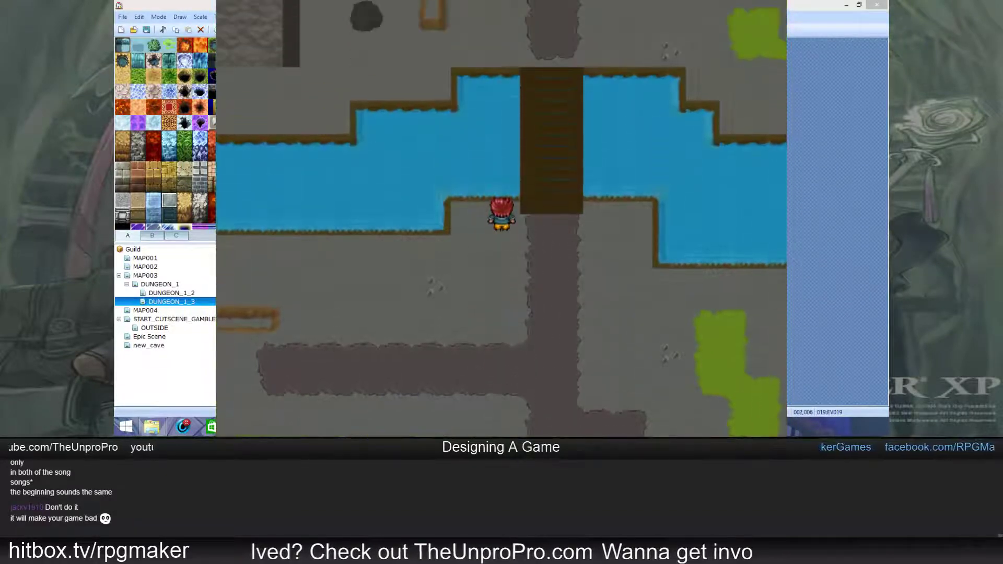
# - Cross the wooden bridge northward and walk west to the foot of the ladder to test the route
pyautogui.press('Down')
pyautogui.press('Down')
pyautogui.press('Up')
pyautogui.press('Up')
pyautogui.press('Up')
pyautogui.press('Up')
pyautogui.press('Up')
pyautogui.press('Up')
pyautogui.press('Up')
pyautogui.press('Up')
pyautogui.press('Up')
pyautogui.press('Up')
pyautogui.press('Up')
pyautogui.press('Up')
pyautogui.press('Up')
pyautogui.press('Up')
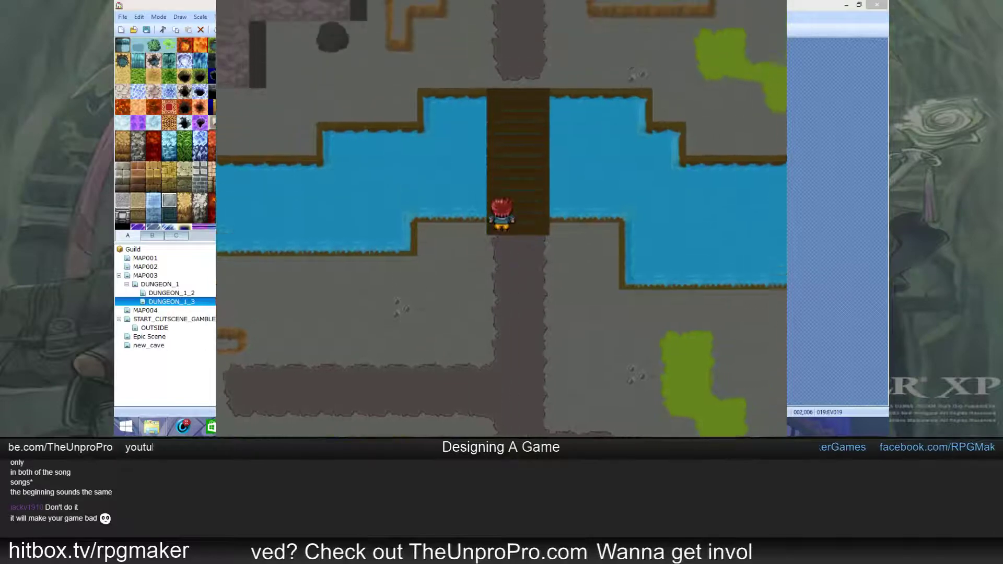
pyautogui.press('Left')
pyautogui.press('Left')
pyautogui.press('Left')
pyautogui.press('Left')
pyautogui.press('Left')
pyautogui.press('Left')
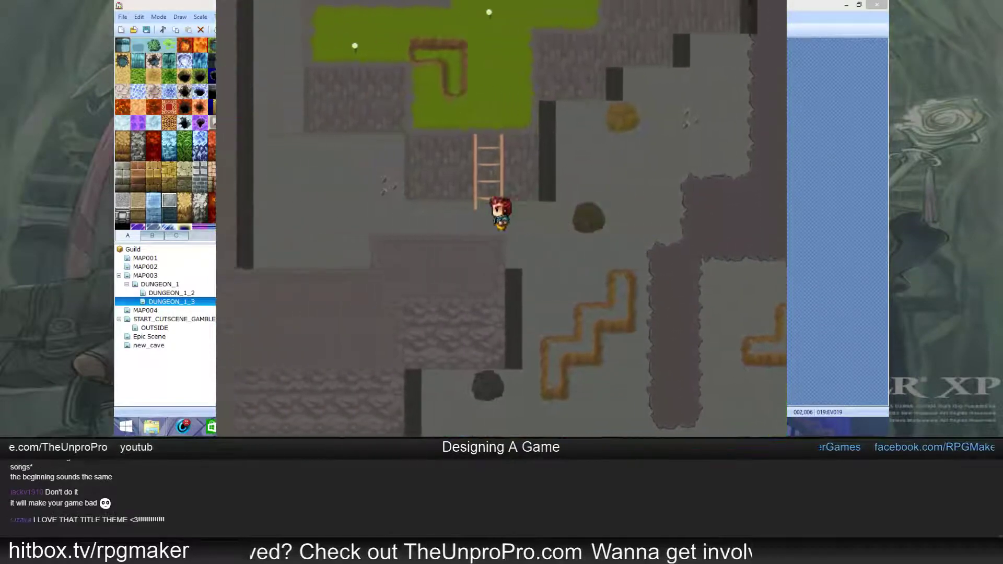
# - Go up to the grassy ledge above the ladder and follow it east to the raised log bridge
pyautogui.press('Up')
pyautogui.press('Right')
pyautogui.press('Right')
pyautogui.press('Up')
pyautogui.press('Up')
pyautogui.press('Up')
pyautogui.press('Up')
pyautogui.press('Up')
pyautogui.press('Up')
pyautogui.press('Up')
pyautogui.press('Up')
pyautogui.press('Right')
pyautogui.press('Right')
pyautogui.press('Right')
pyautogui.press('Right')
pyautogui.press('Right')
pyautogui.press('Right')
pyautogui.press('Right')
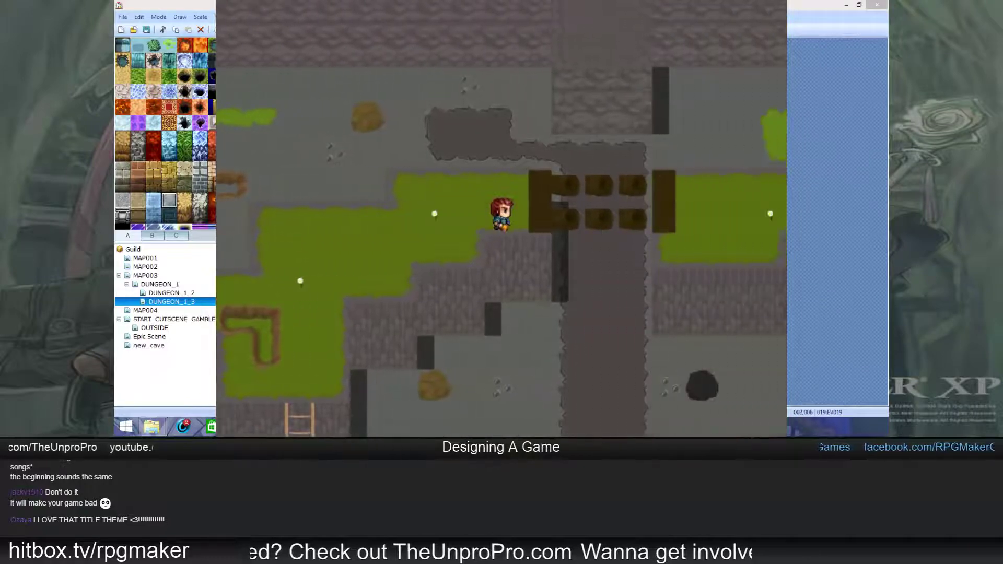
# - Cross the raised log bridge to its east side and check passability around that end
pyautogui.press('Up')
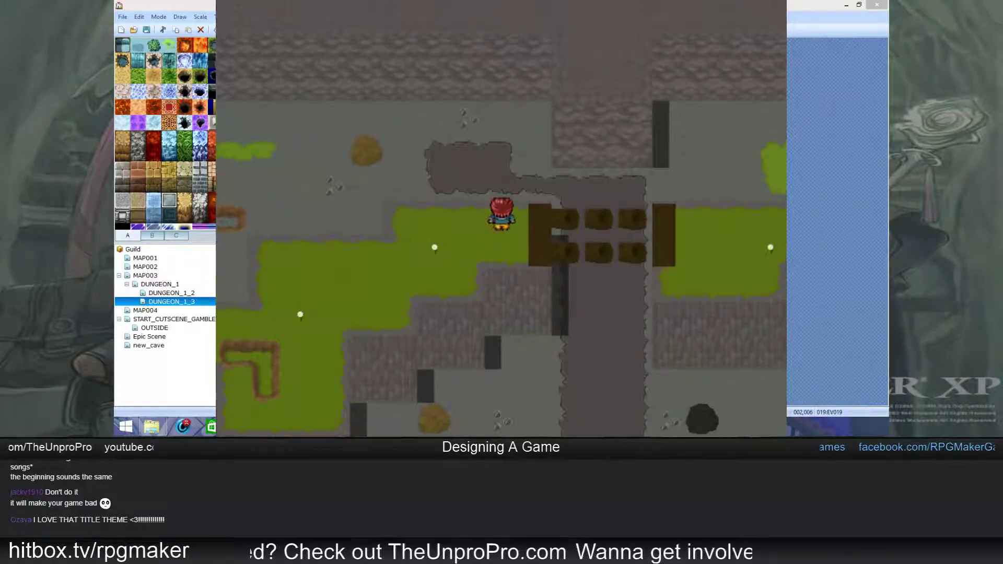
pyautogui.press('Right')
pyautogui.press('Right')
pyautogui.press('Right')
pyautogui.press('Right')
pyautogui.press('Right')
pyautogui.press('Right')
pyautogui.press('Right')
pyautogui.press('Right')
pyautogui.press('Down')
pyautogui.press('Down')
pyautogui.press('Left')
pyautogui.press('Left')
pyautogui.press('Left')
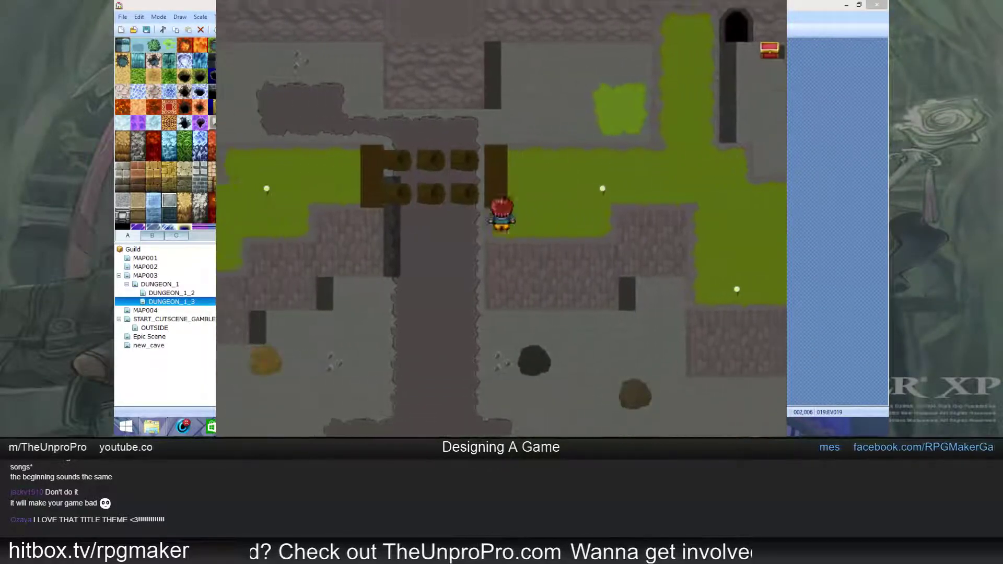
# - Test the raised log bridge's west end and cliff edge by walking off the ledge down to the path below
pyautogui.press('Up')
pyautogui.press('Up')
pyautogui.press('Up')
pyautogui.press('Left')
pyautogui.press('Left')
pyautogui.press('Left')
pyautogui.press('Down')
pyautogui.press('Down')
pyautogui.press('Down')
pyautogui.press('Down')
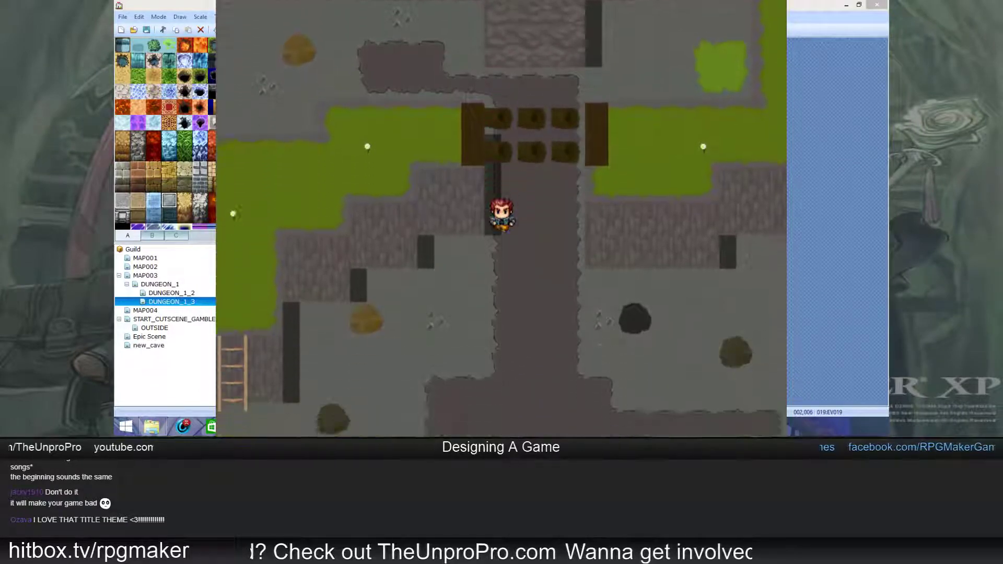
pyautogui.press('Up')
pyautogui.press('Up')
pyautogui.press('Left')
pyautogui.press('Left')
pyautogui.press('Left')
pyautogui.press('Left')
pyautogui.press('Right')
pyautogui.press('Right')
pyautogui.press('Right')
pyautogui.press('Right')
pyautogui.press('Down')
pyautogui.press('Down')
pyautogui.press('Right')
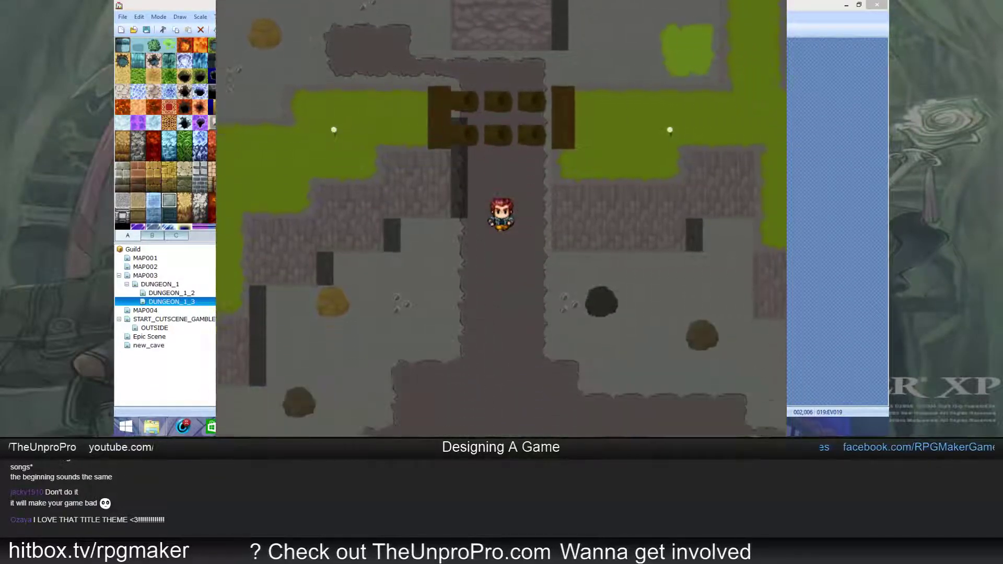
# - Walk from the path back up past the log bridge and east along the grassy ledge below the cave doorway
pyautogui.press('Up')
pyautogui.press('Up')
pyautogui.press('Up')
pyautogui.press('Right')
pyautogui.press('Right')
pyautogui.press('Right')
pyautogui.press('Right')
pyautogui.press('Right')
pyautogui.press('Right')
pyautogui.press('Right')
pyautogui.press('Right')
pyautogui.press('Right')
pyautogui.press('Right')
pyautogui.press('Right')
pyautogui.press('Right')
pyautogui.press('Right')
pyautogui.press('Right')
pyautogui.press('Right')
pyautogui.press('Right')
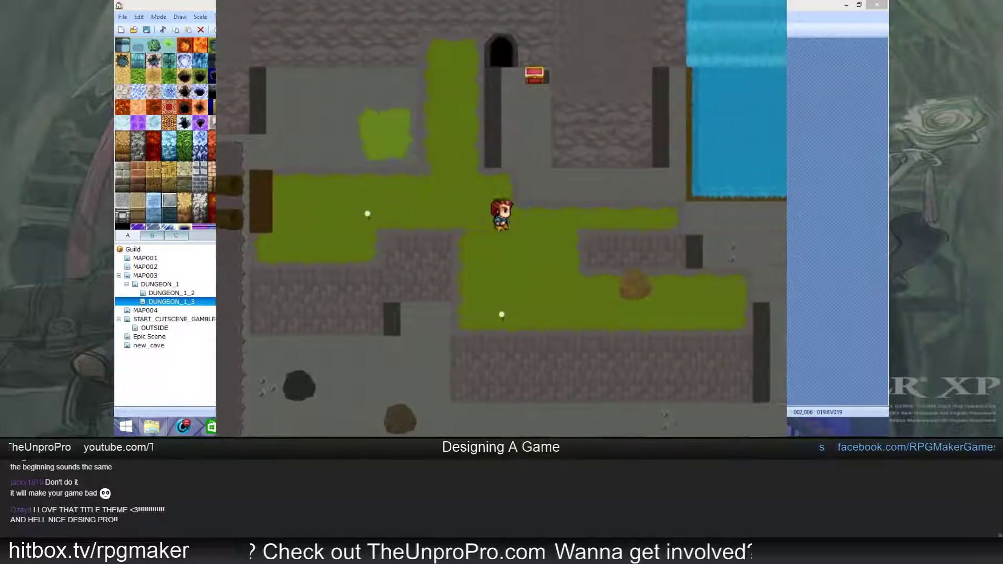
# - Walk southeast across the ledges to the ground by the short ladder and river bridge, testing cliff passability
pyautogui.press('Down')
pyautogui.press('Down')
pyautogui.press('Down')
pyautogui.press('Down')
pyautogui.press('Down')
pyautogui.press('Right')
pyautogui.press('Right')
pyautogui.press('Right')
pyautogui.press('Right')
pyautogui.press('Right')
pyautogui.press('Right')
pyautogui.press('Right')
pyautogui.press('Right')
pyautogui.press('Right')
pyautogui.press('Right')
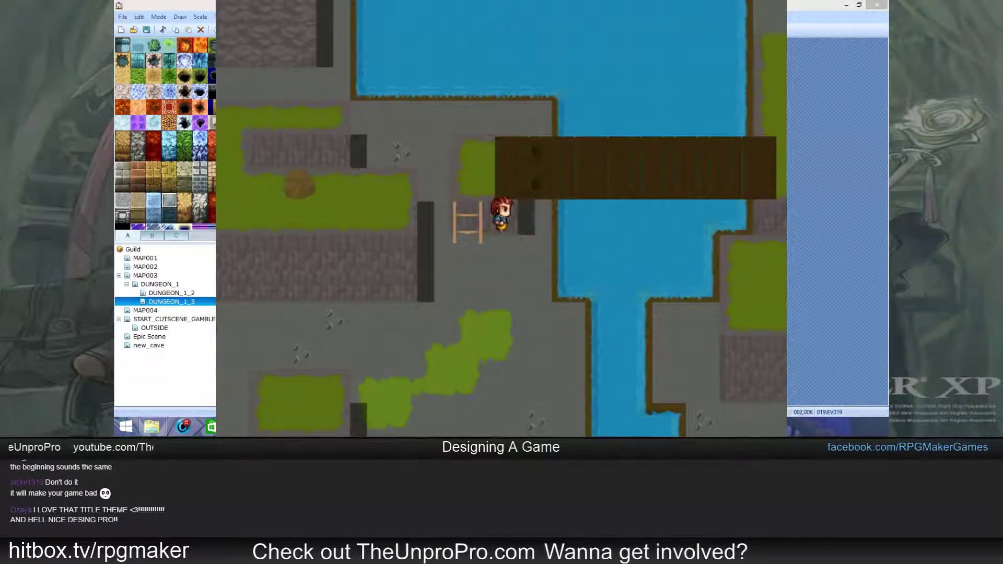
pyautogui.press('Down')
pyautogui.press('Down')
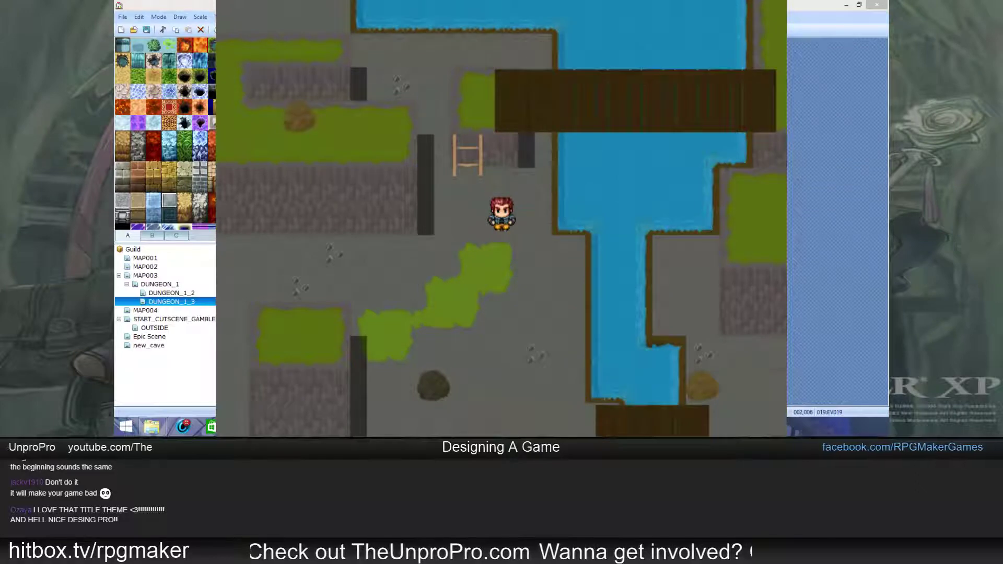
# - Walk from the ground by the short ladder north beneath the raised log bridge and back, testing its west-end passability
pyautogui.press('Up')
pyautogui.press('Right')
pyautogui.press('Up')
pyautogui.press('Up')
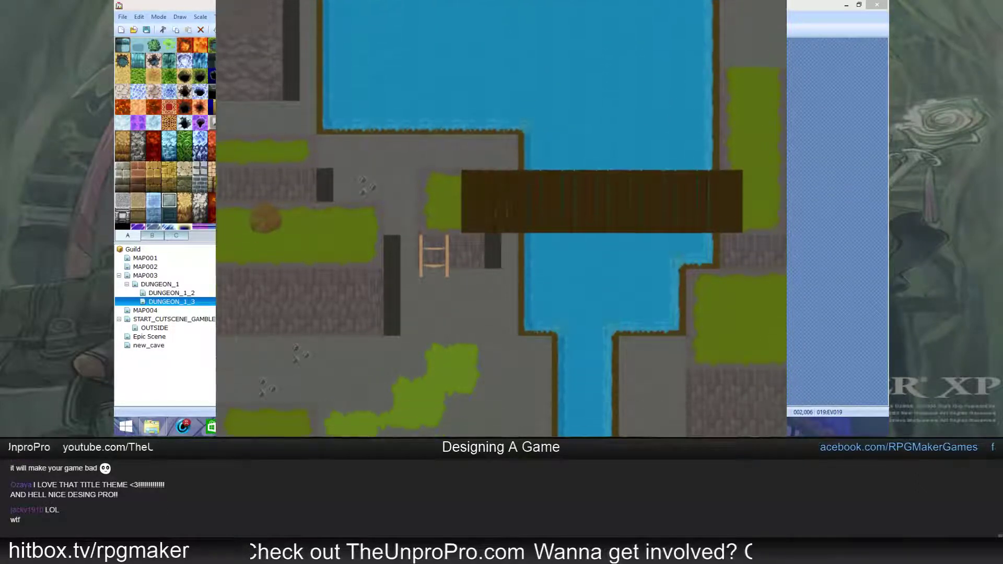
pyautogui.press('Down')
pyautogui.press('Down')
# - Test the short ladder by going up and down it, returning to the bright grass patch below
pyautogui.press('Left')
pyautogui.press('Left')
pyautogui.press('Left')
pyautogui.press('Up')
pyautogui.press('Up')
pyautogui.press('Down')
pyautogui.press('Down')
pyautogui.press('Down')
pyautogui.press('Right')
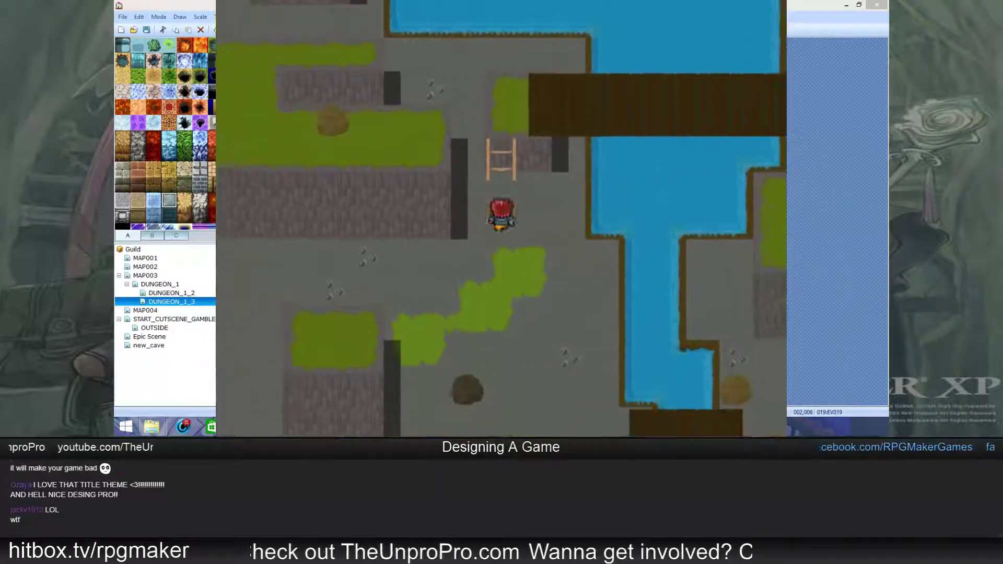
pyautogui.press('Up')
pyautogui.press('Up')
pyautogui.press('Up')
pyautogui.press('Down')
pyautogui.press('Down')
pyautogui.press('Down')
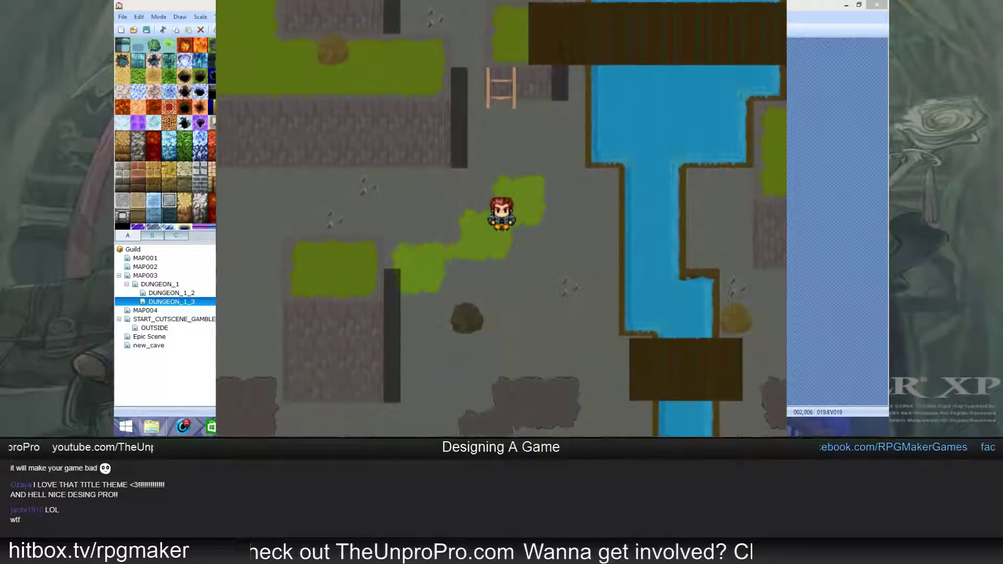
# - Walk east to the river bank and north onto the raised log bridge, testing passability at the water's edge
pyautogui.press('Right')
pyautogui.press('Right')
pyautogui.press('Right')
pyautogui.press('Left')
pyautogui.press('Up')
pyautogui.press('Up')
pyautogui.press('Up')
pyautogui.press('Up')
pyautogui.press('Up')
pyautogui.press('Up')
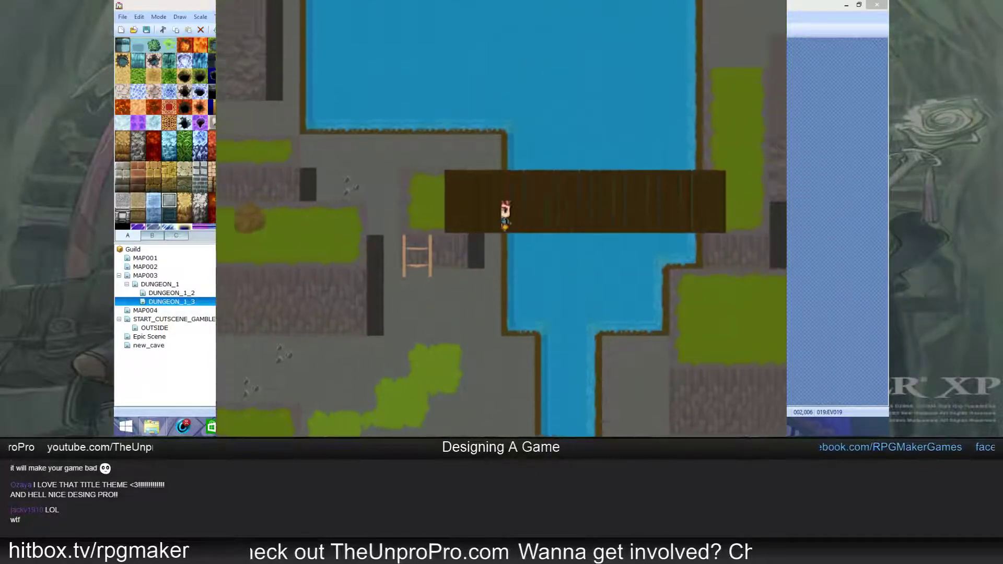
# - Cross the raised log bridge east and walk north along the grass strip below the cave doorway
pyautogui.press('Right')
pyautogui.press('Right')
pyautogui.press('Right')
pyautogui.press('Right')
pyautogui.press('Up')
pyautogui.press('Up')
pyautogui.press('Up')
pyautogui.press('Up')
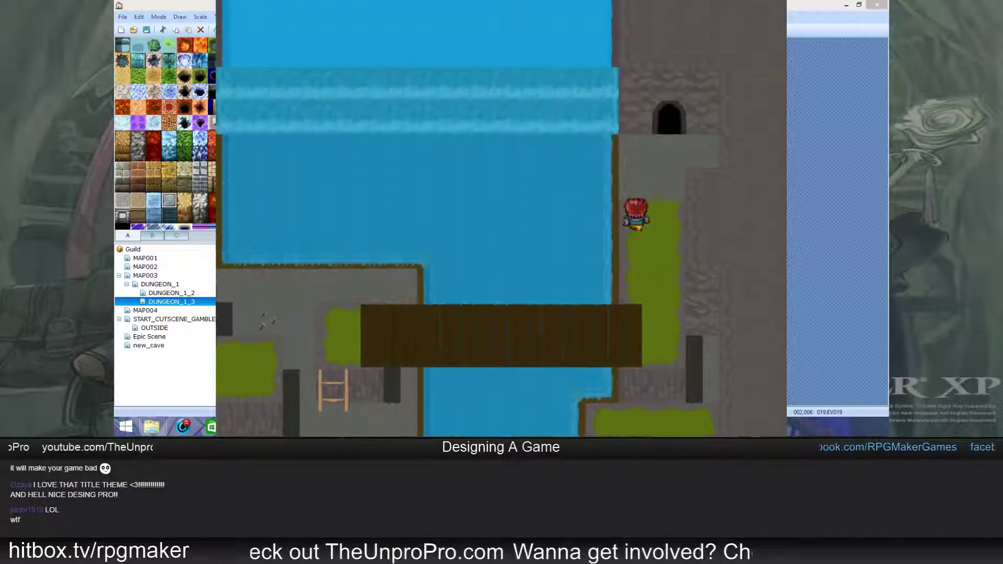
# - Walk west from the grass strip across the lake below the waterfall, testing the water's passability
pyautogui.press('Left')
pyautogui.press('Left')
pyautogui.press('Left')
pyautogui.press('Left')
pyautogui.press('Left')
pyautogui.press('Left')
pyautogui.press('Left')
pyautogui.press('Left')
pyautogui.press('Left')
pyautogui.press('Left')
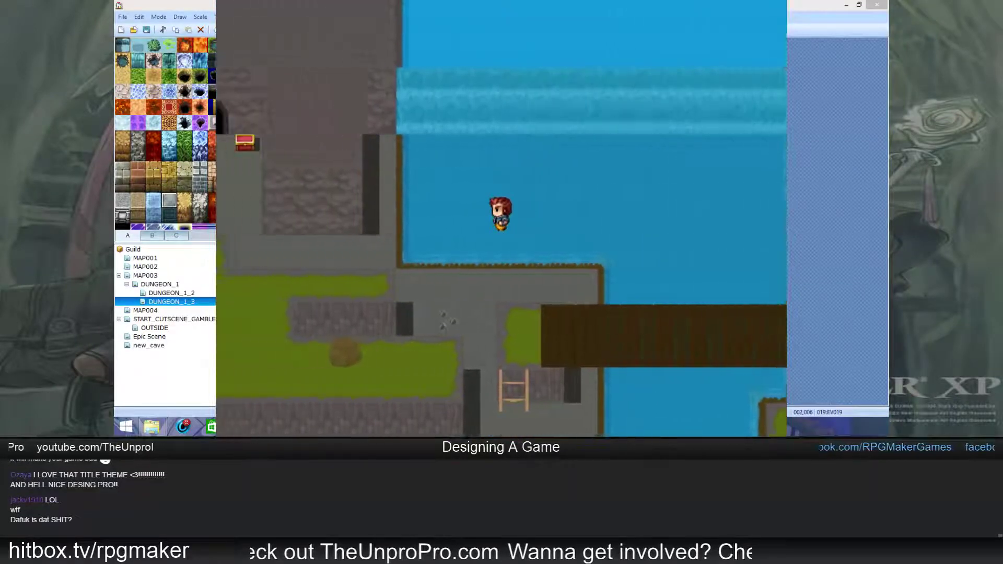
pyautogui.press('Left')
pyautogui.press('Left')
# - Walk south from the lake's west side over the grassy plateau to its lower cliff edge
pyautogui.press('Down')
pyautogui.press('Down')
pyautogui.press('Down')
pyautogui.press('Down')
pyautogui.press('Down')
pyautogui.press('Down')
pyautogui.press('Down')
pyautogui.press('Down')
pyautogui.press('Down')
pyautogui.press('Down')
pyautogui.press('Down')
pyautogui.press('Down')
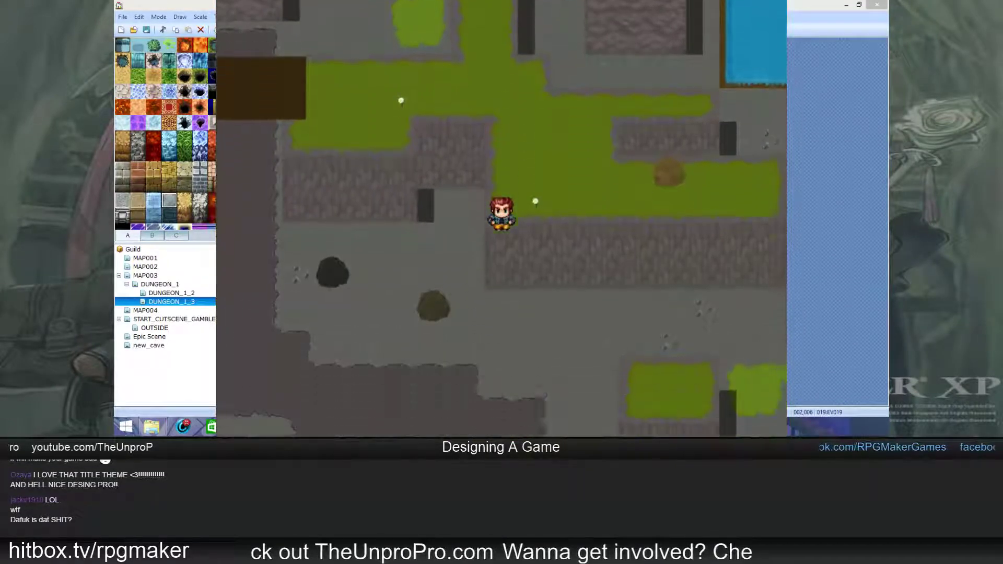
# - Walk south over the cliff face and dark wall to the ground north of the winding river
pyautogui.press('Down')
pyautogui.press('Down')
pyautogui.press('Down')
pyautogui.press('Down')
pyautogui.press('Down')
pyautogui.press('Down')
pyautogui.press('Down')
pyautogui.press('Down')
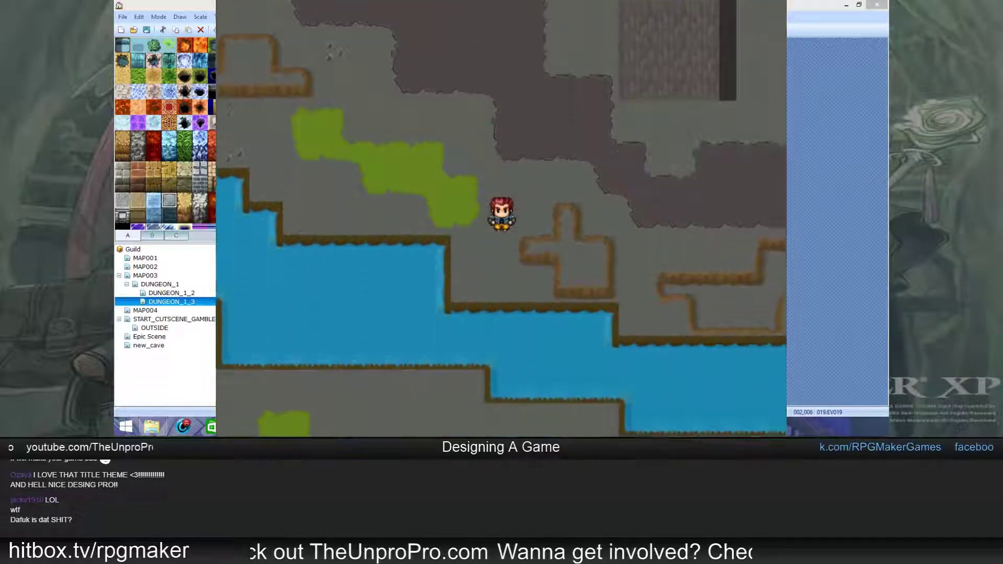
# - Walk south across the winding river and past the dark walls to the pale ground patch above the small plateau
pyautogui.press('Down')
pyautogui.press('Down')
pyautogui.press('Down')
pyautogui.press('Down')
pyautogui.press('Down')
pyautogui.press('Down')
pyautogui.press('Down')
pyautogui.press('Down')
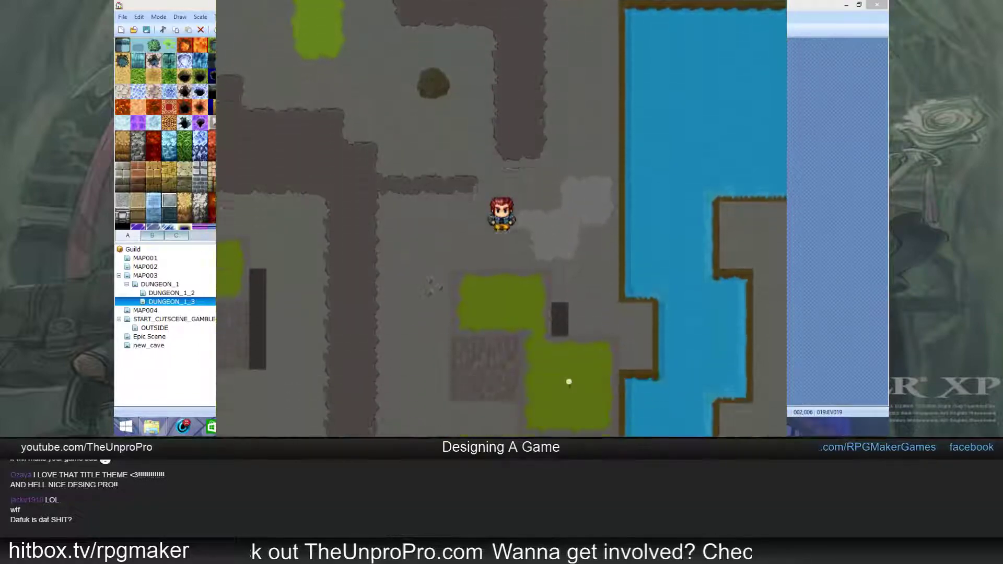
# - Walk onto the cave's southern border wall and east past the lower end of the river
pyautogui.press('Right')
pyautogui.press('Right')
pyautogui.press('Right')
pyautogui.press('Right')
pyautogui.press('Right')
pyautogui.press('Right')
pyautogui.press('Right')
pyautogui.press('Right')
pyautogui.press('Right')
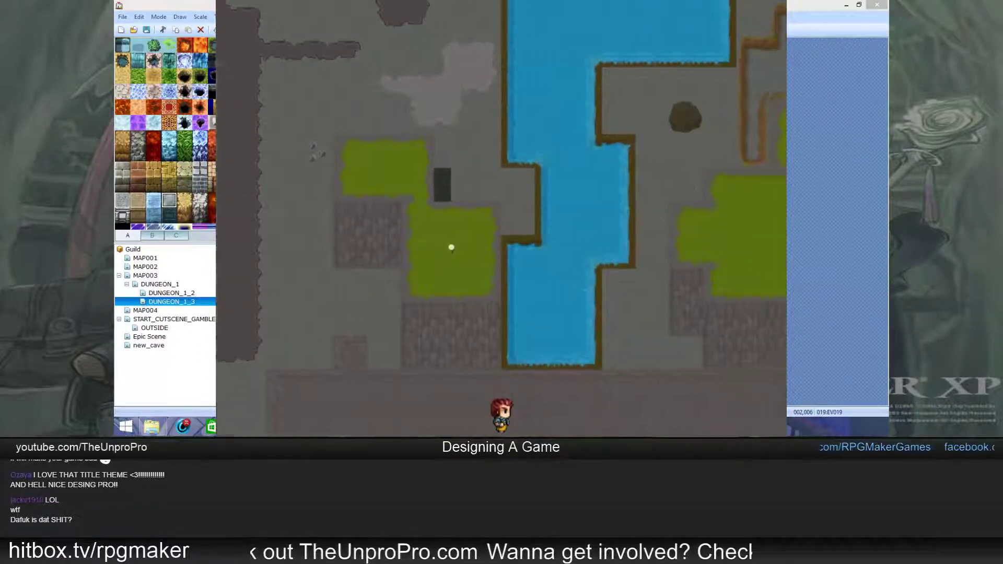
pyautogui.press('Up')
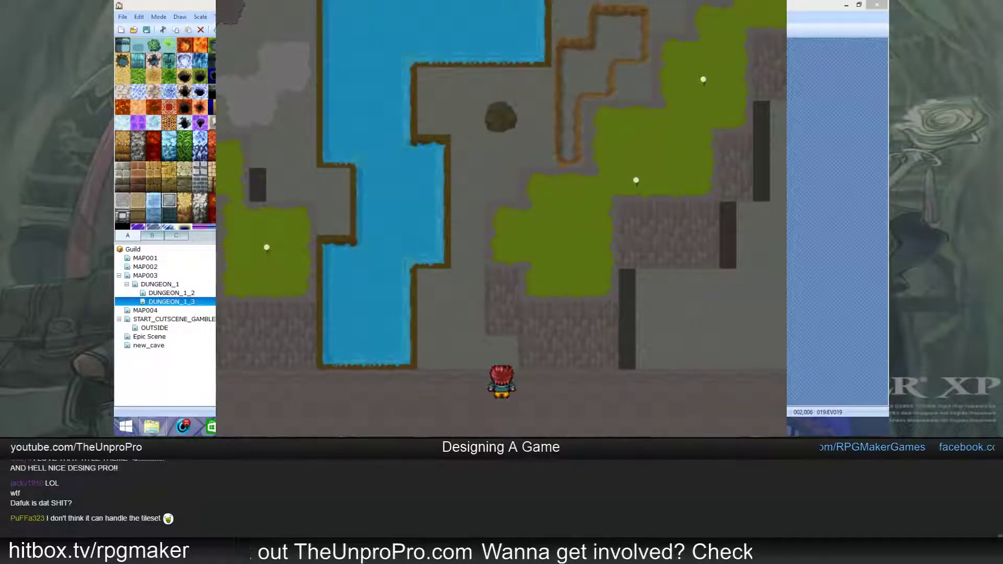
# - Walk east along the southern border wall past the stepped grassy plateau, checking wall passability
pyautogui.press('Right')
pyautogui.press('Right')
pyautogui.press('Right')
pyautogui.press('Right')
pyautogui.press('Right')
pyautogui.press('Right')
pyautogui.press('Right')
pyautogui.press('Right')
pyautogui.press('Right')
pyautogui.press('Right')
pyautogui.press('Right')
pyautogui.press('Right')
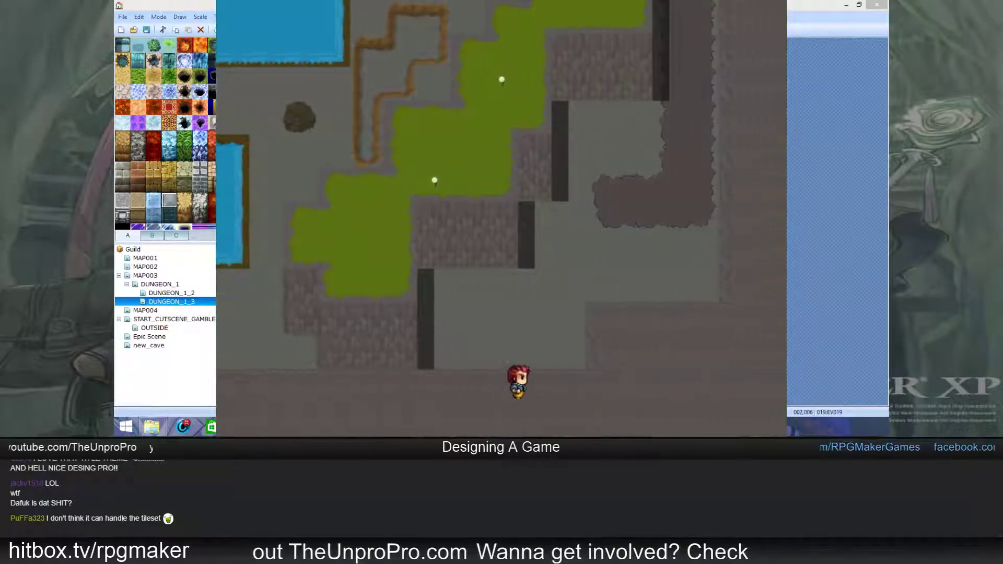
# - Walk onto the cave's eastern border wall and north along it beside the stepped grassy plateau
pyautogui.press('Up')
pyautogui.press('Up')
pyautogui.press('Up')
pyautogui.press('Up')
pyautogui.press('Up')
pyautogui.press('Right')
pyautogui.press('Up')
pyautogui.press('Up')
pyautogui.press('Up')
pyautogui.press('Up')
pyautogui.press('Up')
pyautogui.press('Up')
pyautogui.press('Up')
pyautogui.press('Up')
pyautogui.press('Up')
pyautogui.press('Up')
pyautogui.press('Up')
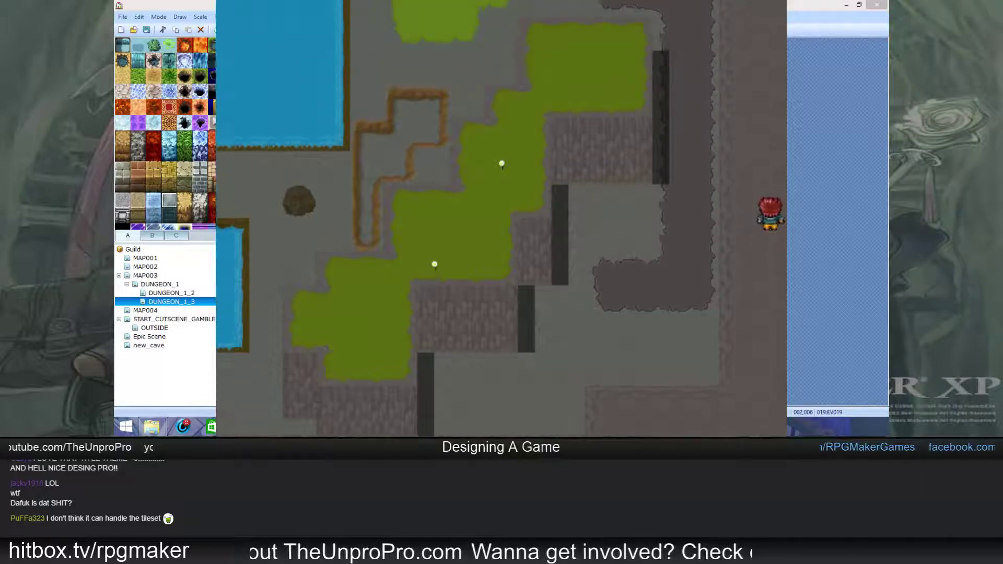
# - Walk north along the eastern border wall past the short river bridge to the grassy plateau's east side
pyautogui.press('Up')
pyautogui.press('Up')
pyautogui.press('Up')
pyautogui.press('Up')
pyautogui.press('Up')
pyautogui.press('Up')
pyautogui.press('Up')
pyautogui.press('Up')
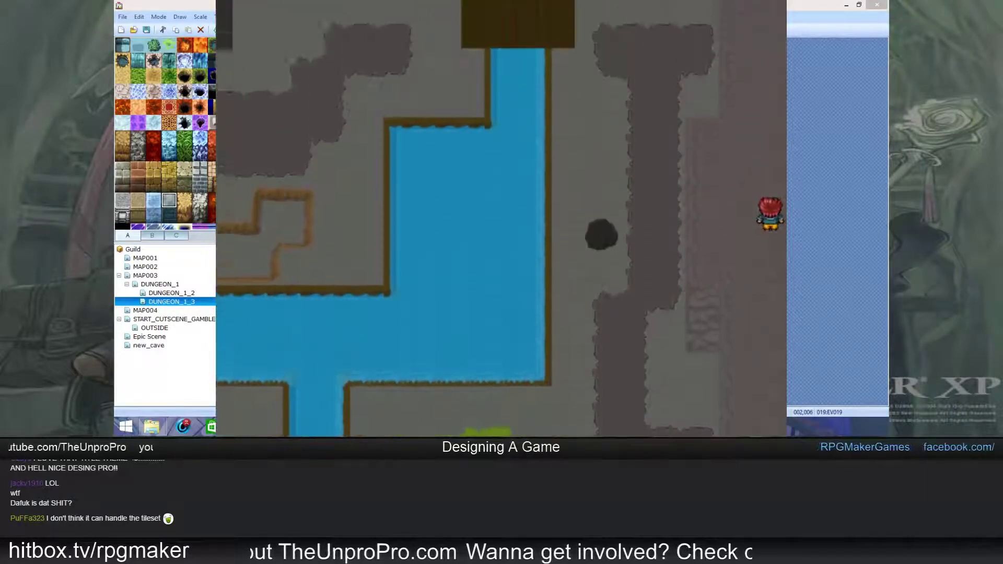
pyautogui.press('Up')
pyautogui.press('Up')
pyautogui.press('Up')
pyautogui.press('Up')
pyautogui.press('Up')
pyautogui.press('Up')
pyautogui.press('Up')
pyautogui.press('Left')
pyautogui.press('Left')
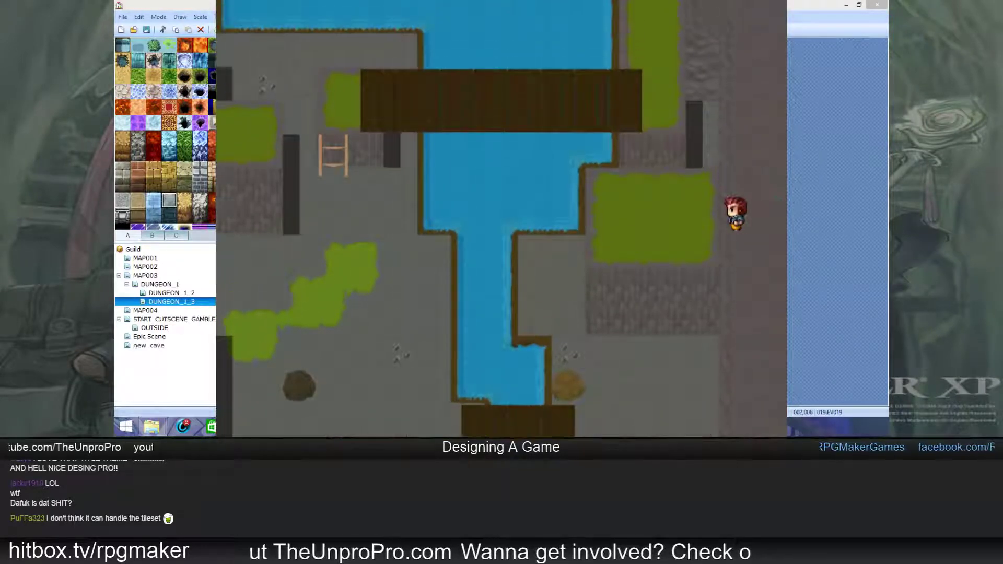
# - Walk north over the eastern wall past the raised log bridge to beside the upper grass strip
pyautogui.press('Up')
pyautogui.press('Up')
pyautogui.press('Up')
pyautogui.press('Up')
pyautogui.press('Up')
pyautogui.press('Up')
pyautogui.press('Up')
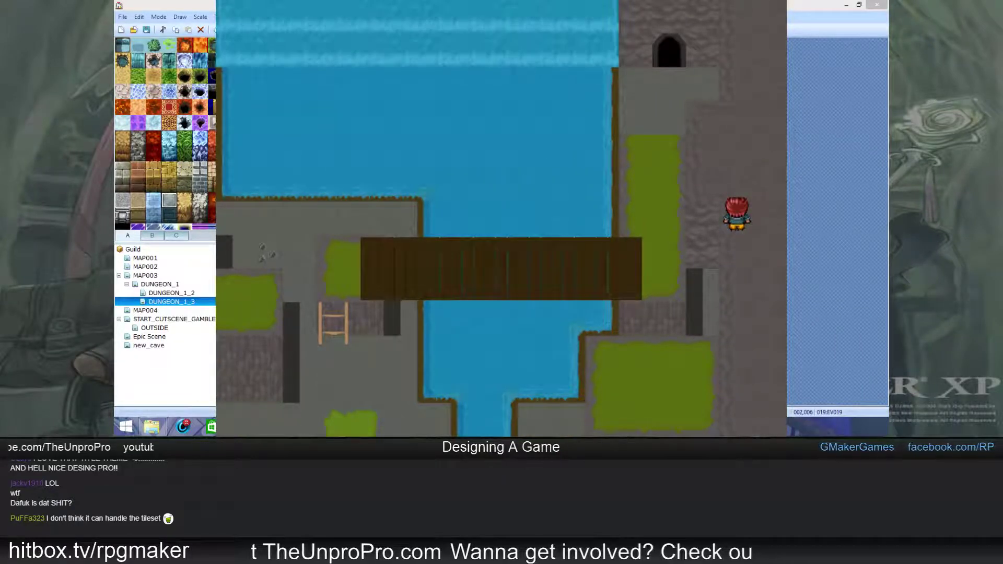
# - Walk past the cave doorway ledge and west across the lake just below the waterfall, checking passability
pyautogui.press('Up')
pyautogui.press('Up')
pyautogui.press('Up')
pyautogui.press('Up')
pyautogui.press('Left')
pyautogui.press('Left')
pyautogui.press('Left')
pyautogui.press('Left')
pyautogui.press('Left')
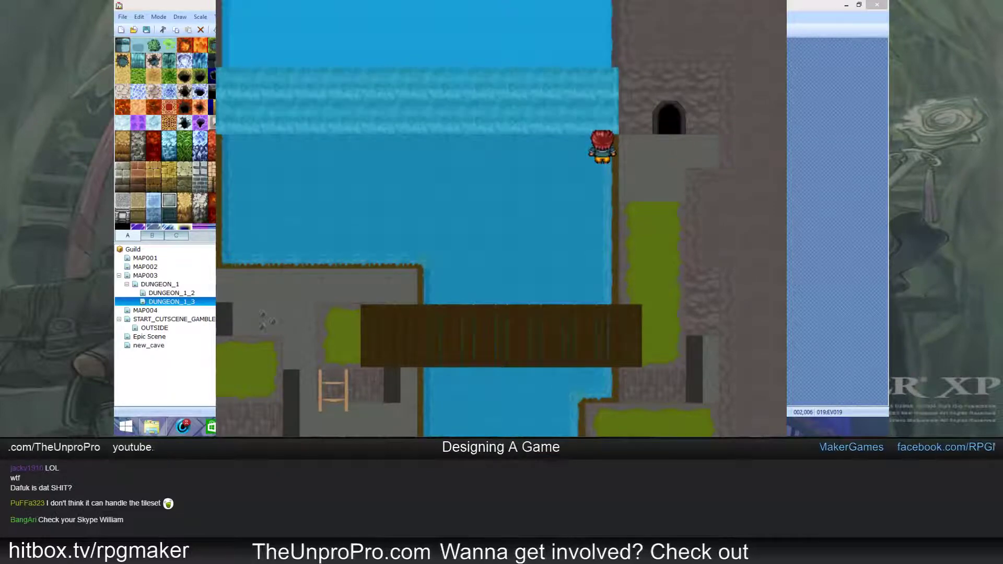
pyautogui.press('Down')
pyautogui.press('Left')
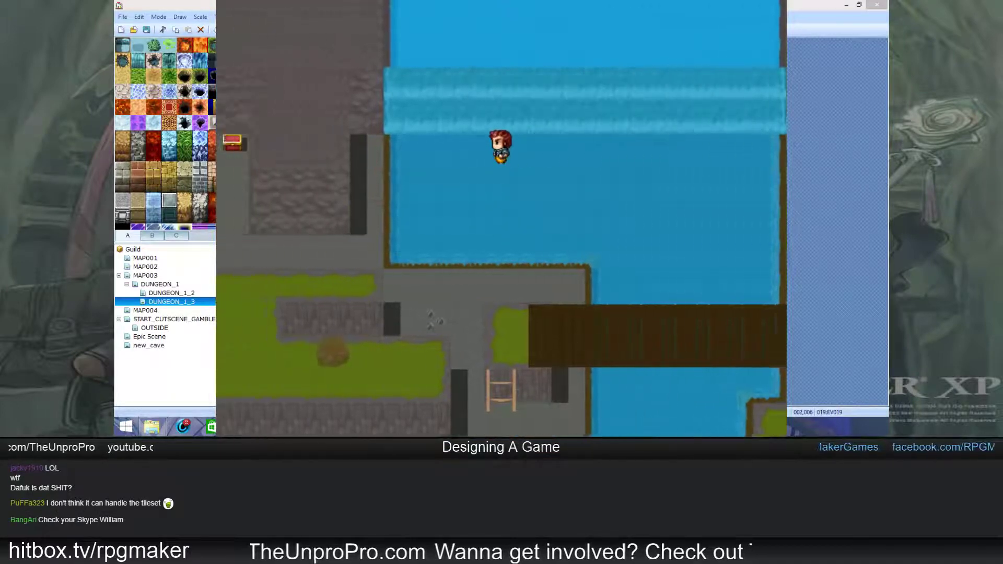
# - Walk west from the lake over the walls and past the treasure chest to the ledge beside the small grass patch
pyautogui.press('Left')
pyautogui.press('Left')
pyautogui.press('Left')
pyautogui.press('Left')
pyautogui.press('Left')
pyautogui.press('Left')
pyautogui.press('Left')
pyautogui.press('Left')
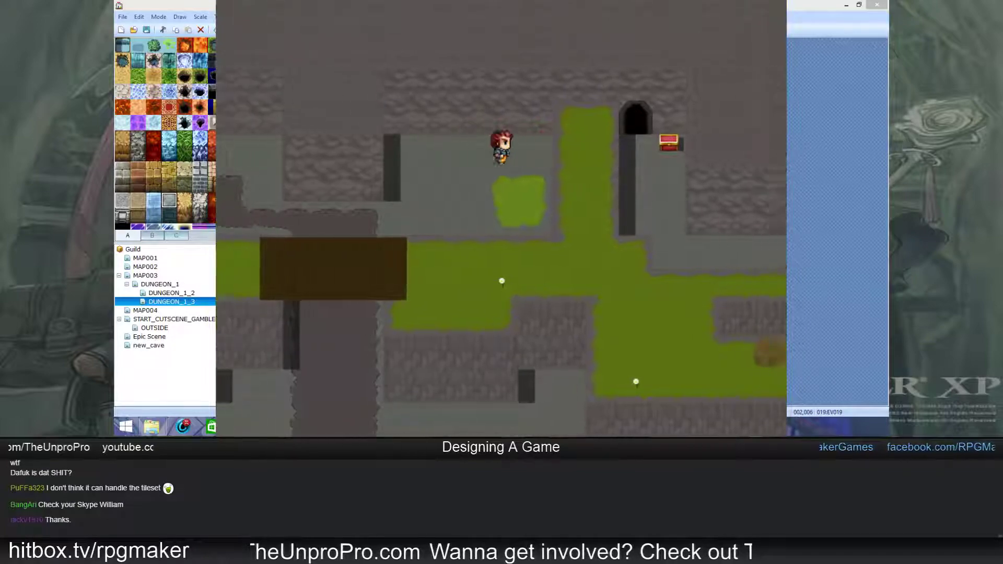
# - Walk back east to the treasure chest beside the cave doorway and open it
pyautogui.press('Right')
pyautogui.press('Right')
pyautogui.press('Right')
pyautogui.press('Right')
pyautogui.press('Right')
pyautogui.press('Right')
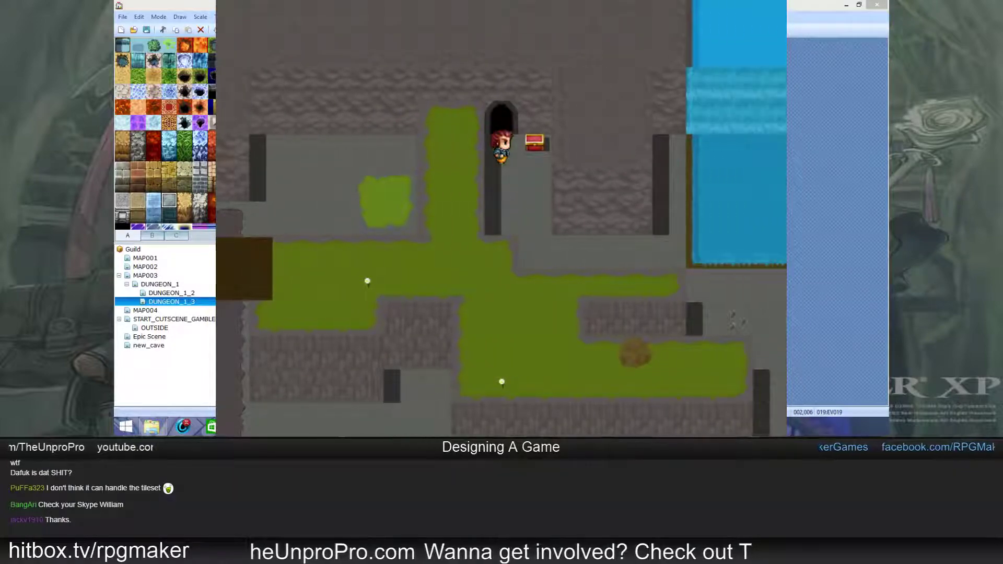
pyautogui.press('Return')
pyautogui.press('Return')
# - Walk west past the small grass patch and south beneath the wooden bridge onto the dirt path
pyautogui.press('Left')
pyautogui.press('Left')
pyautogui.press('Left')
pyautogui.press('Left')
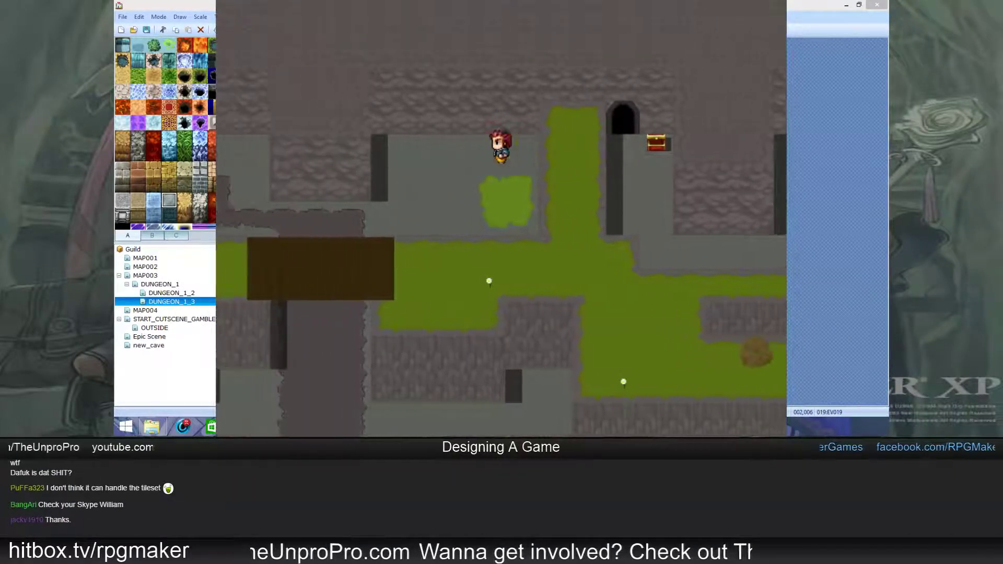
pyautogui.press('Down')
pyautogui.press('Down')
pyautogui.press('Left')
pyautogui.press('Left')
pyautogui.press('Left')
pyautogui.press('Left')
pyautogui.press('Down')
pyautogui.press('Down')
pyautogui.press('Down')
pyautogui.press('Down')
pyautogui.press('Down')
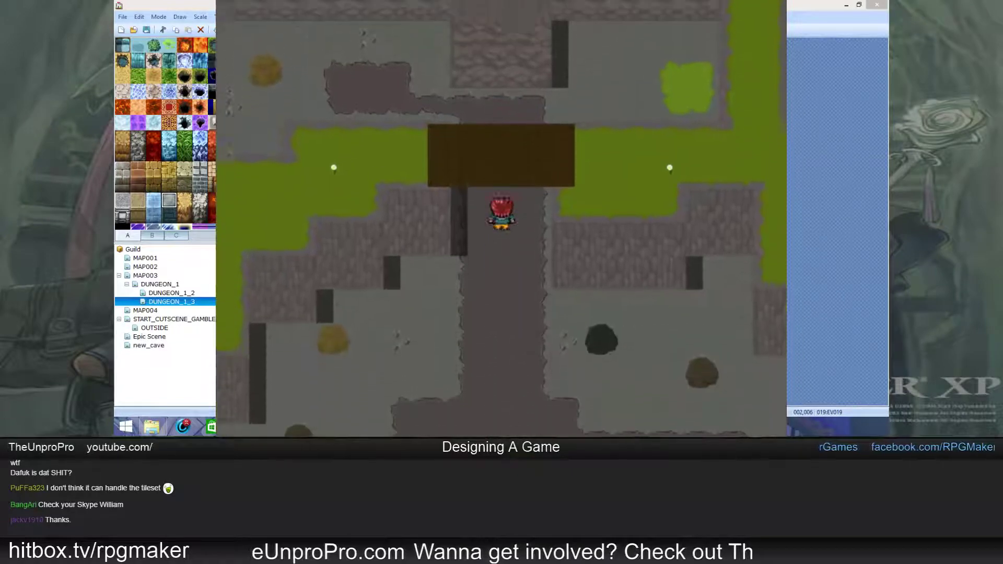
# - Walk back under the wooden bridge and test sideways movement there, ending on the grass plateau west of it
pyautogui.press('Up')
pyautogui.press('Up')
pyautogui.press('Up')
pyautogui.press('Right')
pyautogui.press('Right')
pyautogui.press('Right')
pyautogui.press('Right')
pyautogui.press('Left')
pyautogui.press('Left')
pyautogui.press('Left')
pyautogui.press('Left')
pyautogui.press('Left')
pyautogui.press('Left')
pyautogui.press('Left')
pyautogui.press('Left')
pyautogui.press('Left')
pyautogui.press('Left')
pyautogui.press('Left')
pyautogui.press('Left')
pyautogui.press('Left')
pyautogui.press('Left')
pyautogui.press('Left')
pyautogui.press('Left')
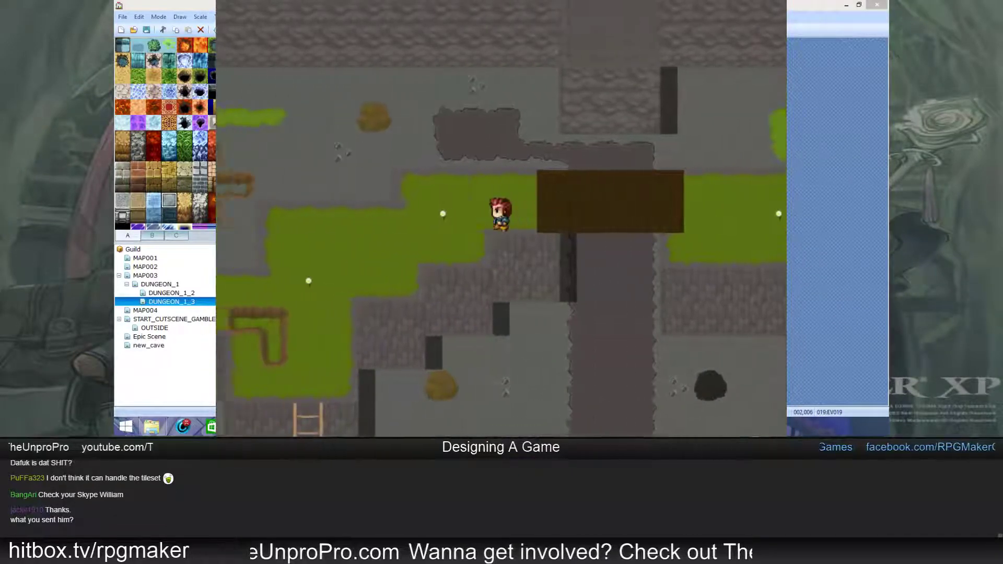
# - Walk southwest across the grass plateau to the ladder and return up onto the grass to test the layer change
pyautogui.press('Down')
pyautogui.press('Down')
pyautogui.press('Down')
pyautogui.press('Down')
pyautogui.press('Down')
pyautogui.press('Down')
pyautogui.press('Up')
pyautogui.press('Up')
pyautogui.press('Up')
pyautogui.press('Up')
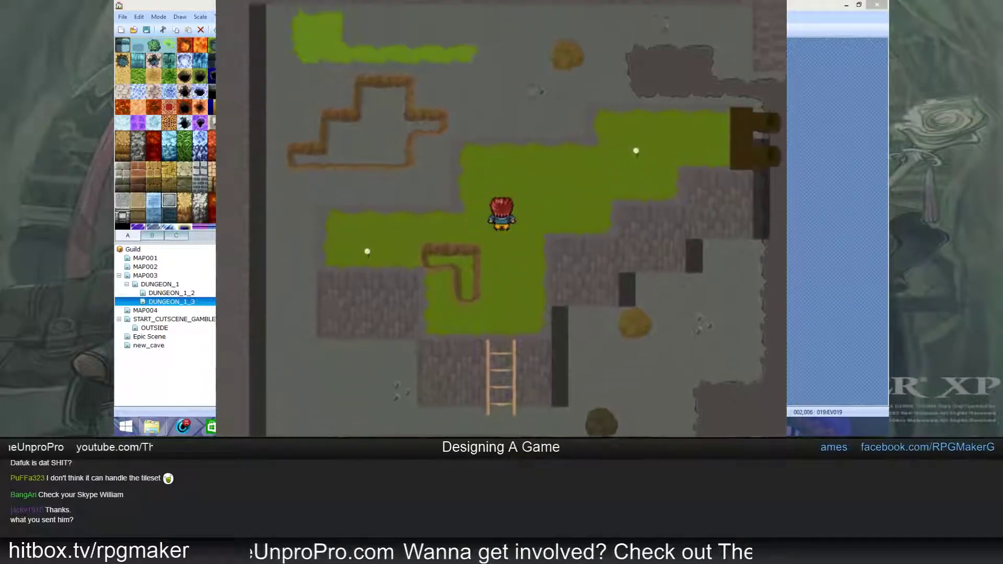
# - Walk east along the grass plateau and across the bridge to the grass on its far side
pyautogui.press('Right')
pyautogui.press('Right')
pyautogui.press('Right')
pyautogui.press('Up')
pyautogui.press('Right')
pyautogui.press('Right')
pyautogui.press('Right')
pyautogui.press('Right')
pyautogui.press('Right')
pyautogui.press('Right')
pyautogui.press('Right')
pyautogui.press('Right')
pyautogui.press('Right')
pyautogui.press('Right')
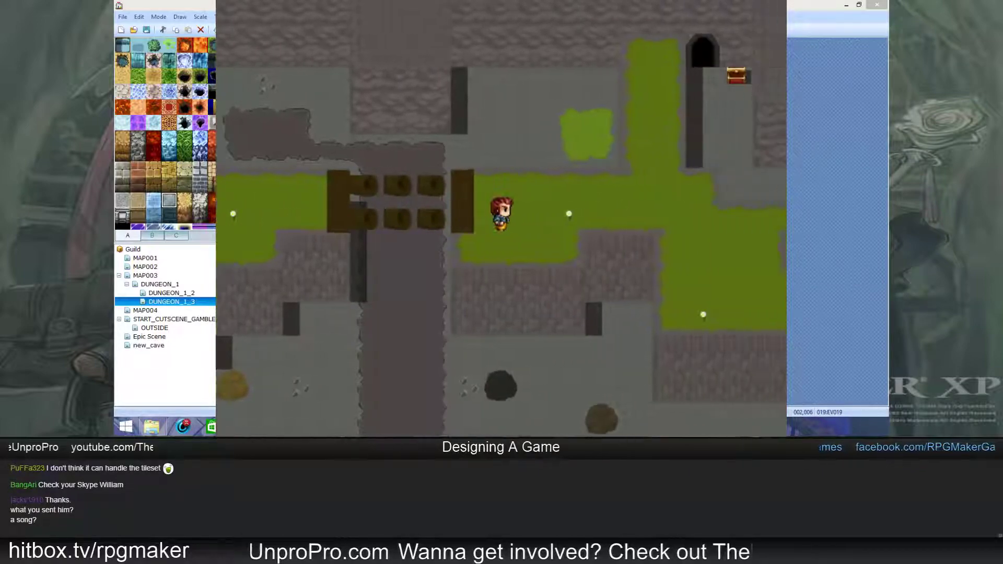
# - Walk back west onto the bridge, step north off its edge, and end the playtest
pyautogui.press('Left')
pyautogui.press('Left')
pyautogui.press('Left')
pyautogui.press('Left')
pyautogui.press('Up')
pyautogui.press('Up')
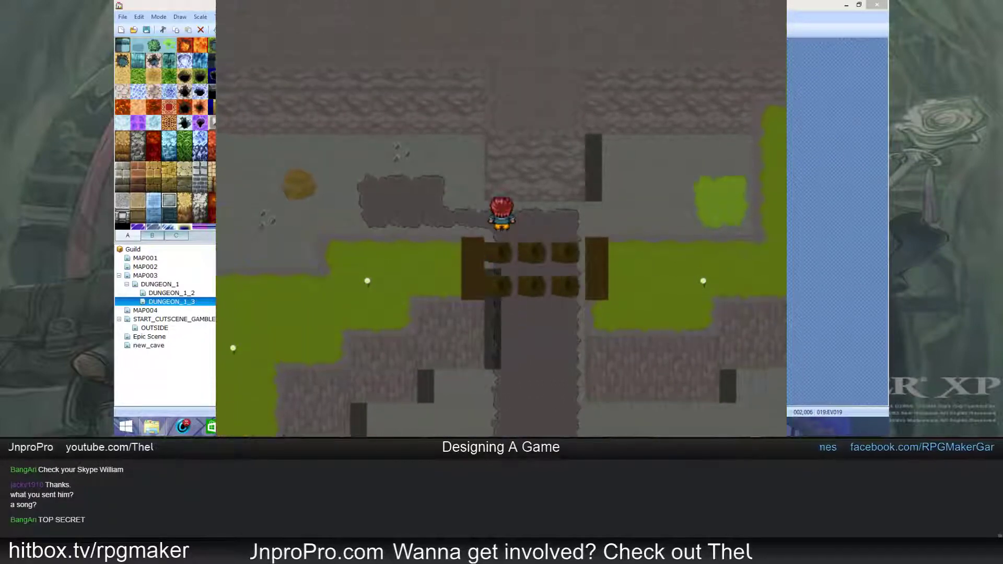
pyautogui.hotkey('alt', 'F4')
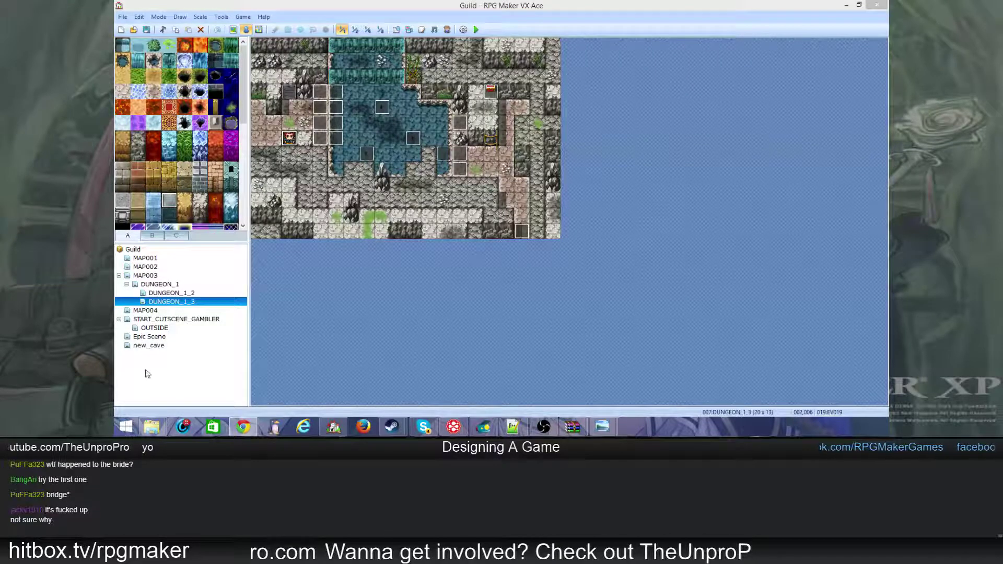
# - On the new_cave map, set the second-page graphic of the dirt-path bridge's lower-left event to a wooden plank tile from Tileset-C
pyautogui.click(182, 345)
pyautogui.scroll(5, 471, 209)
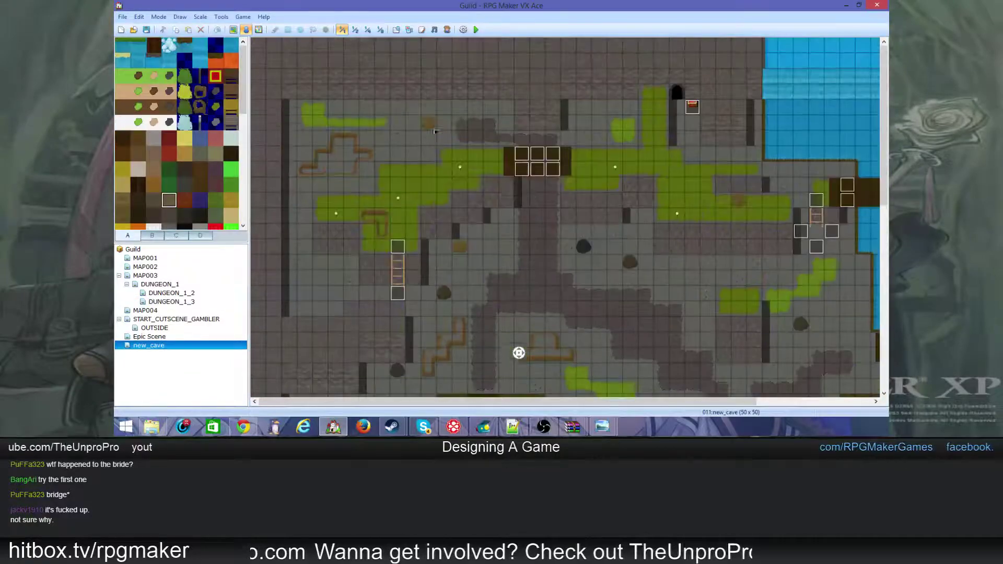
pyautogui.doubleClick(525, 169)
pyautogui.click(334, 87)
pyautogui.doubleClick(331, 255)
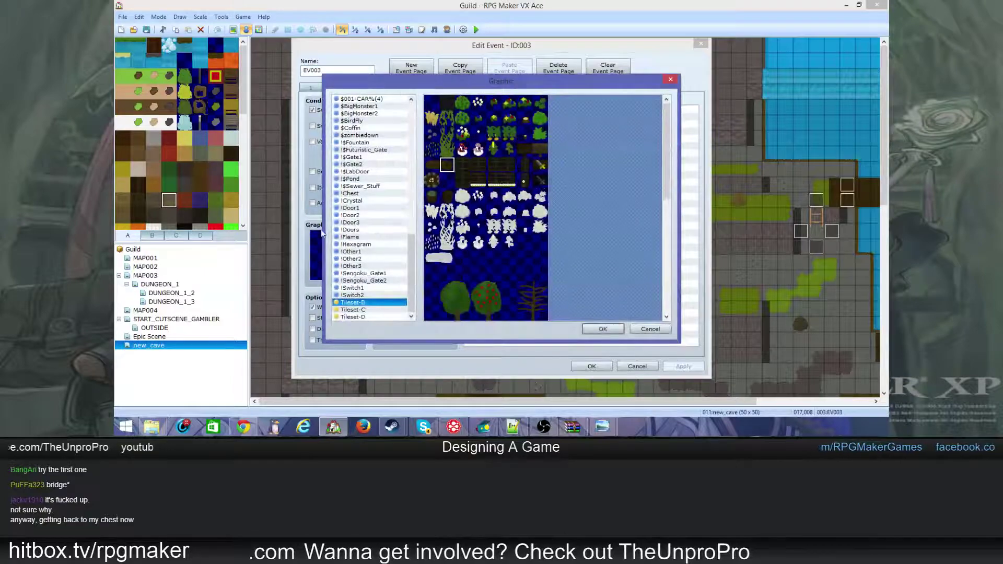
pyautogui.click(350, 311)
pyautogui.doubleClick(444, 178)
pyautogui.doubleClick(334, 265)
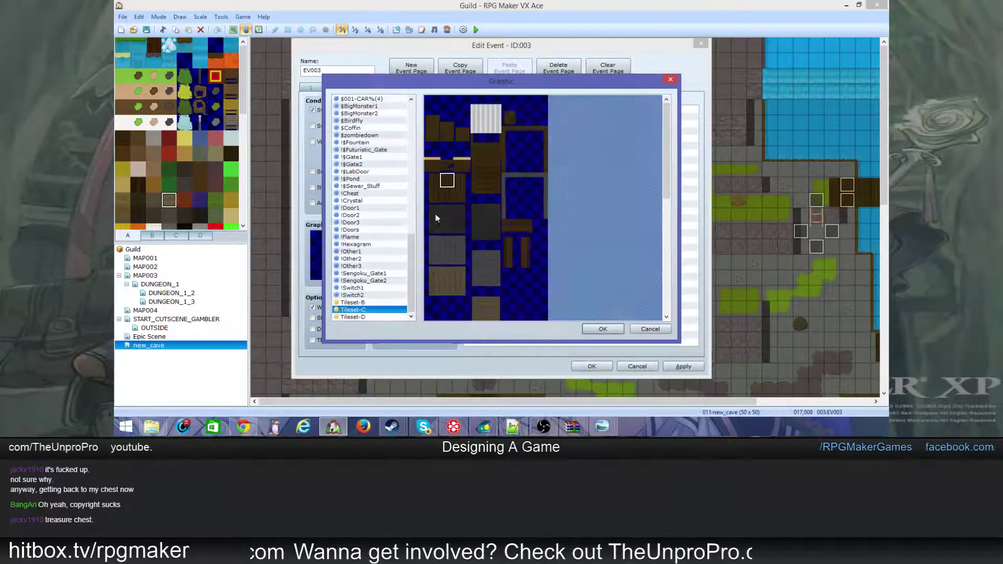
pyautogui.doubleClick(446, 199)
pyautogui.click(600, 366)
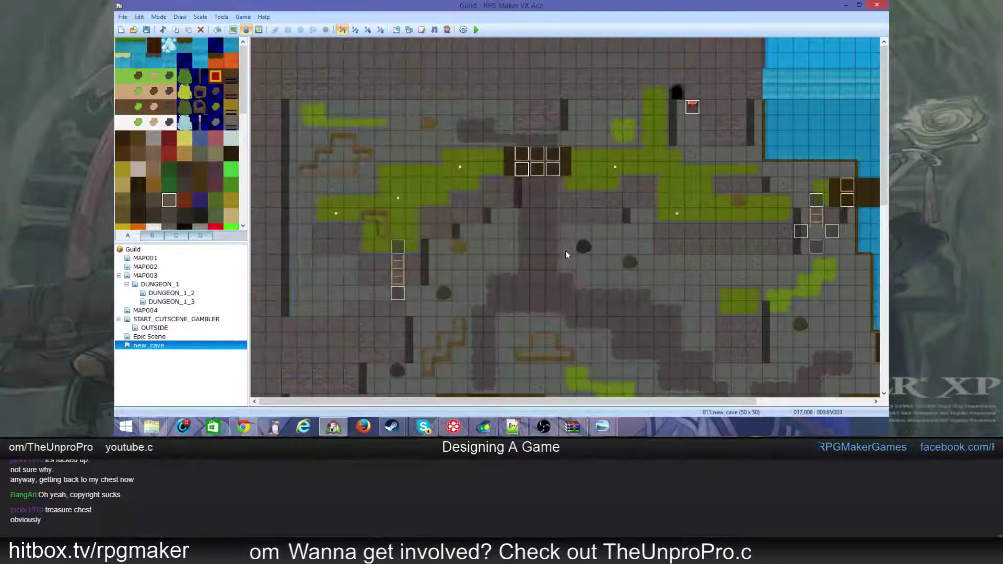
# - Replace the other two events in the dirt-path bridge's lower row with copies of the lower-left event
pyautogui.press('Delete')
pyautogui.press('Delete')
pyautogui.hotkey('ctrl', 'z')
pyautogui.hotkey('ctrl', 'z')
pyautogui.hotkey('ctrl', 'z')
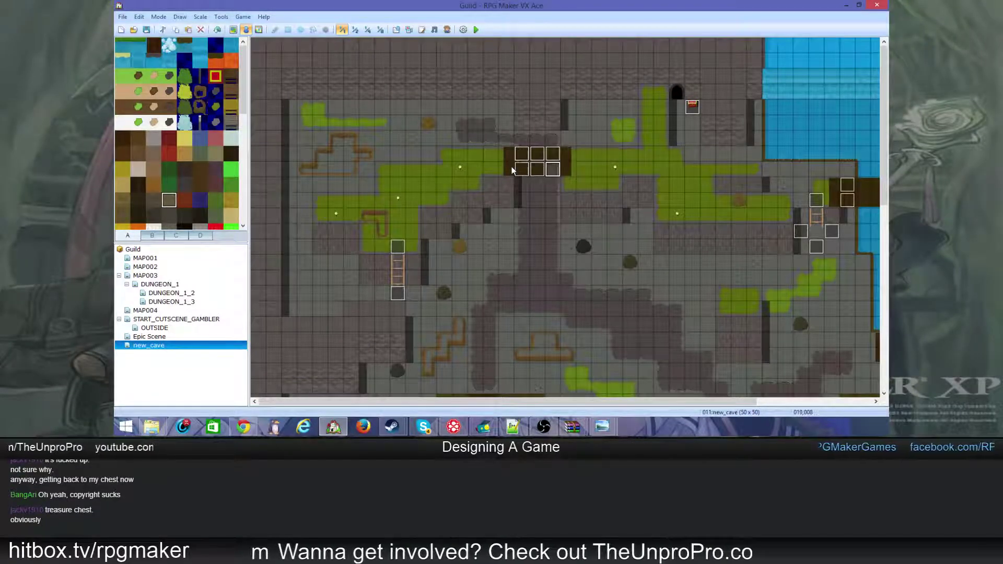
pyautogui.doubleClick(540, 159)
pyautogui.click(334, 86)
pyautogui.doubleClick(338, 268)
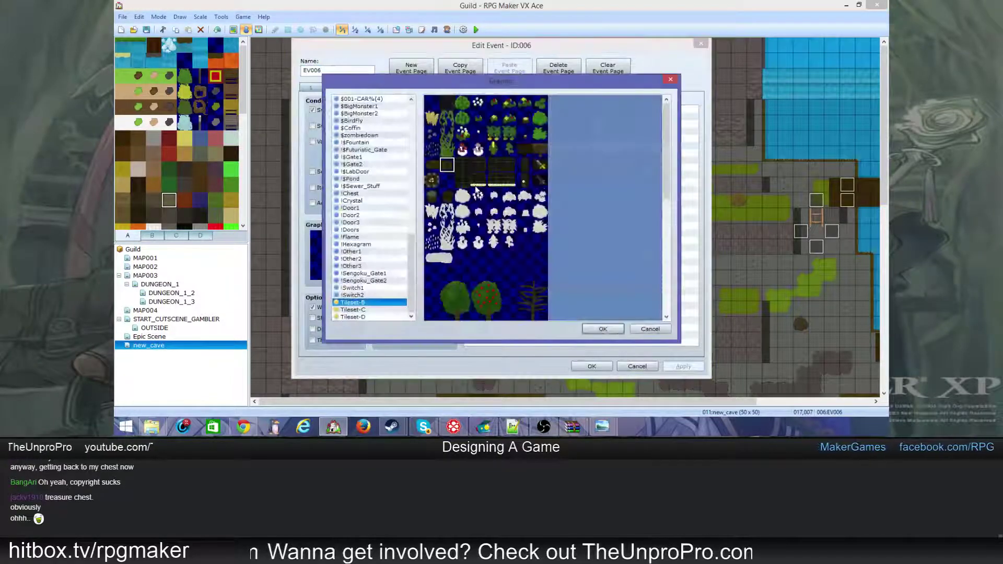
pyautogui.click(357, 317)
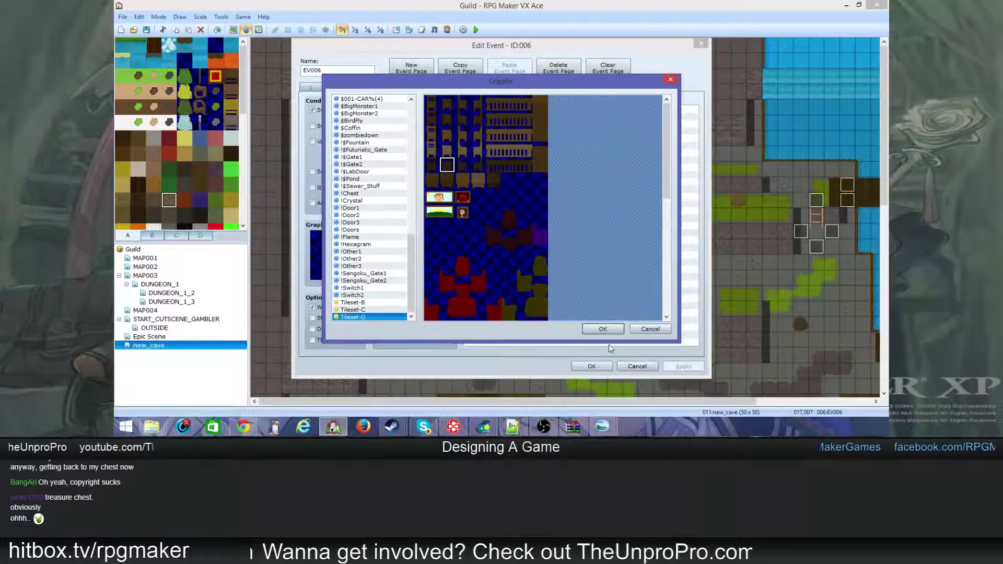
pyautogui.click(650, 329)
pyautogui.click(648, 370)
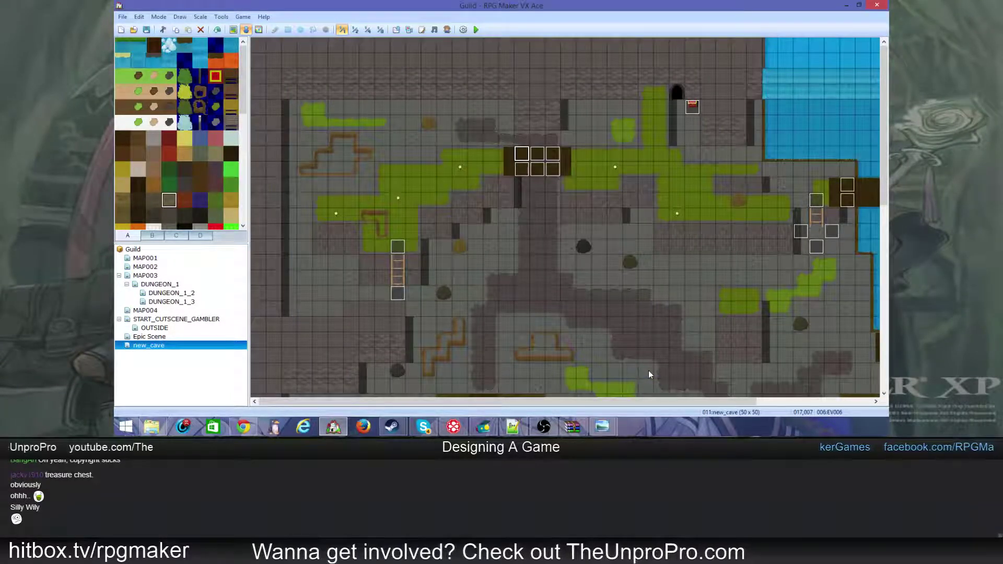
pyautogui.doubleClick(533, 173)
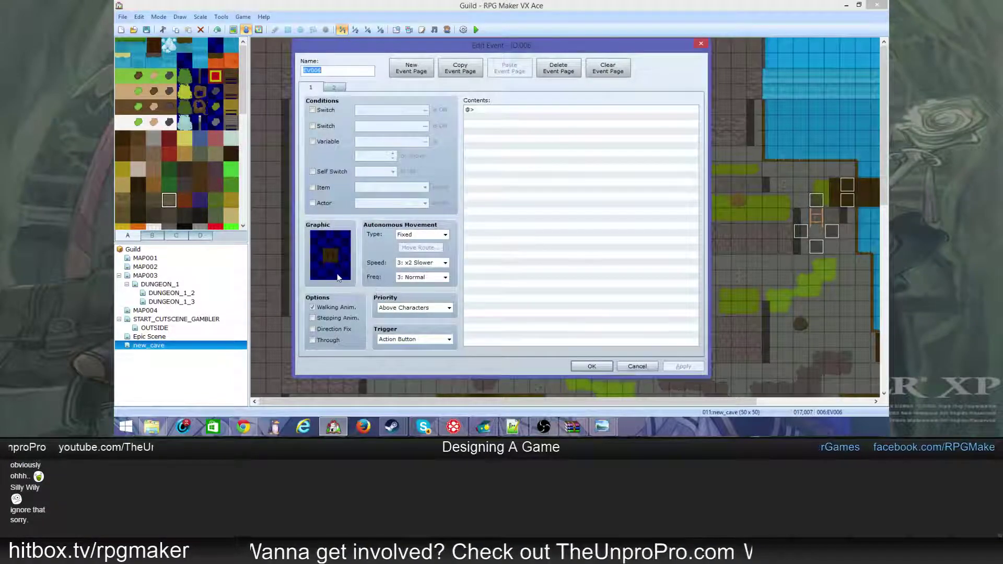
pyautogui.click(637, 366)
# - Compare the graphic tiles used on both pages of the dirt-path bridge's upper-left event
pyautogui.doubleClick(526, 157)
pyautogui.doubleClick(314, 255)
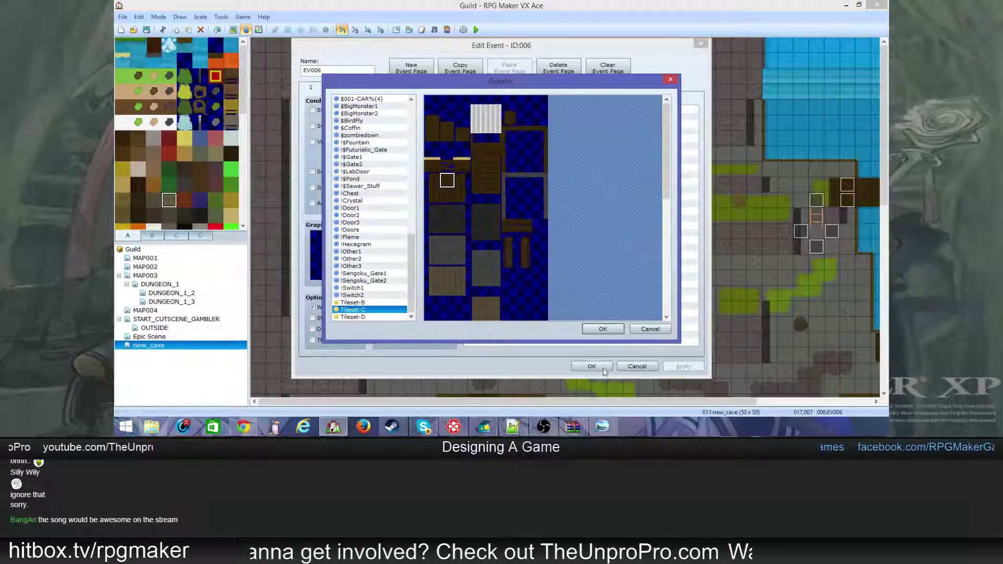
pyautogui.click(657, 330)
pyautogui.click(335, 89)
pyautogui.doubleClick(337, 269)
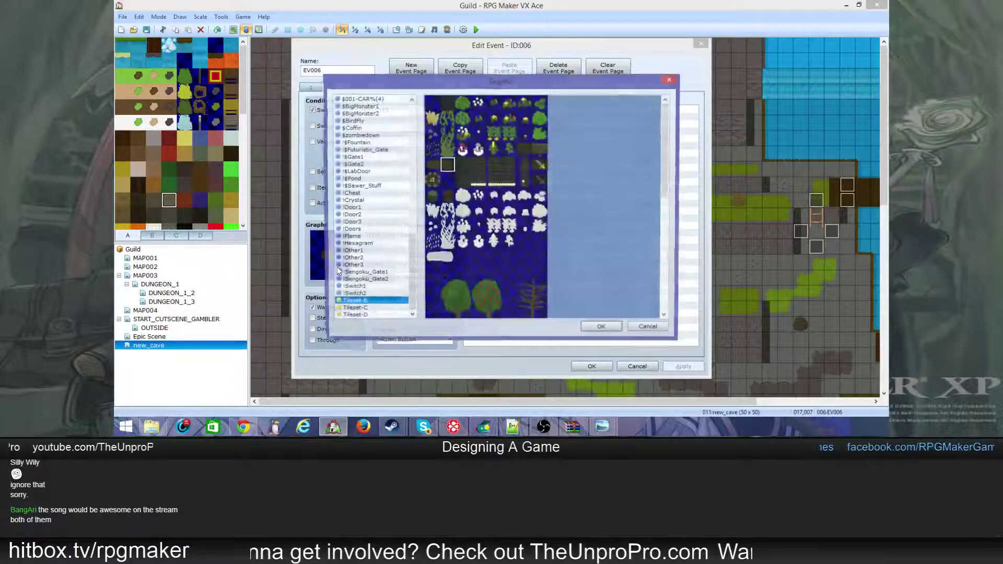
pyautogui.click(663, 332)
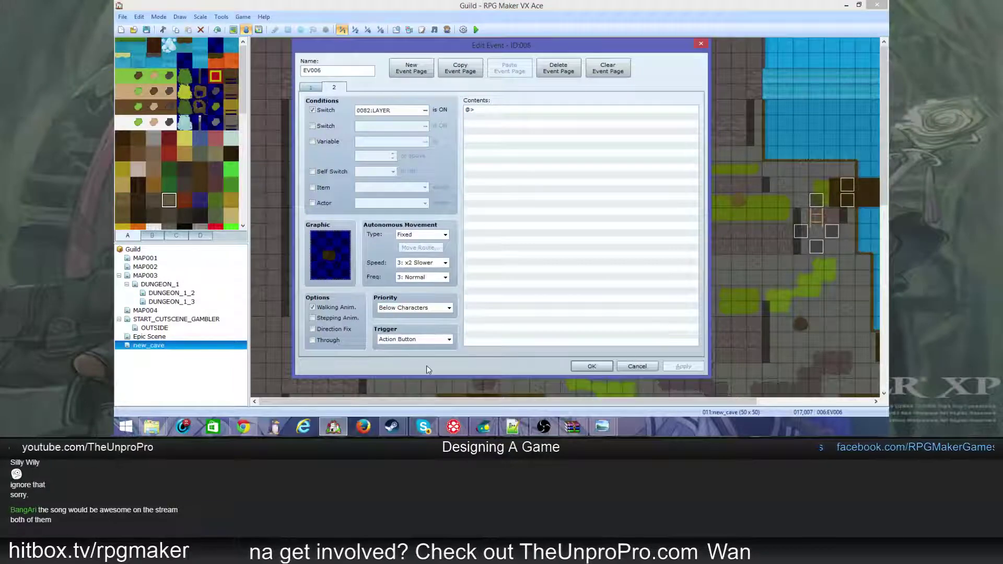
# - Set the second-page graphic of the dirt-path bridge's upper-left event to the wooden plank tile from Tileset-C
pyautogui.doubleClick(334, 252)
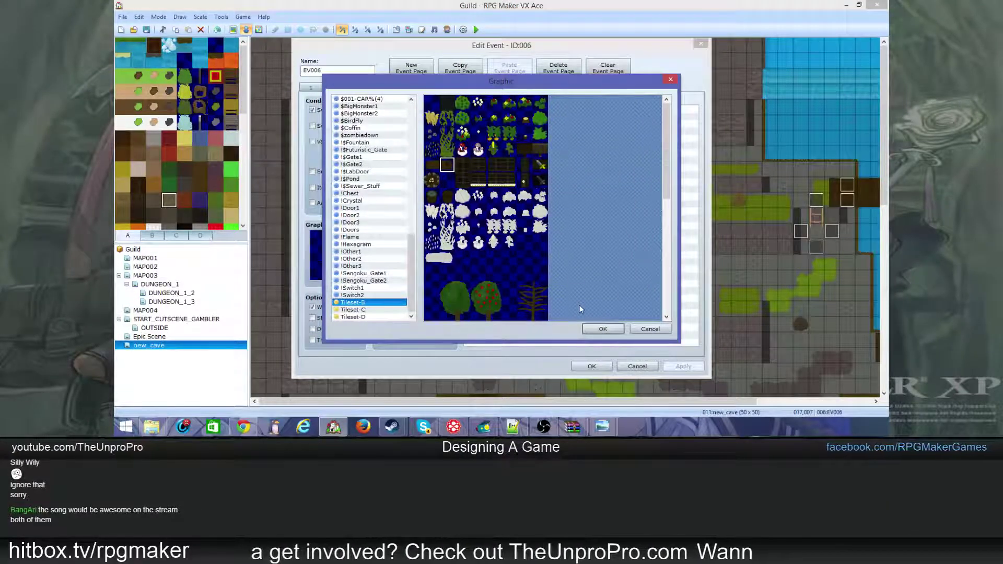
pyautogui.click(601, 330)
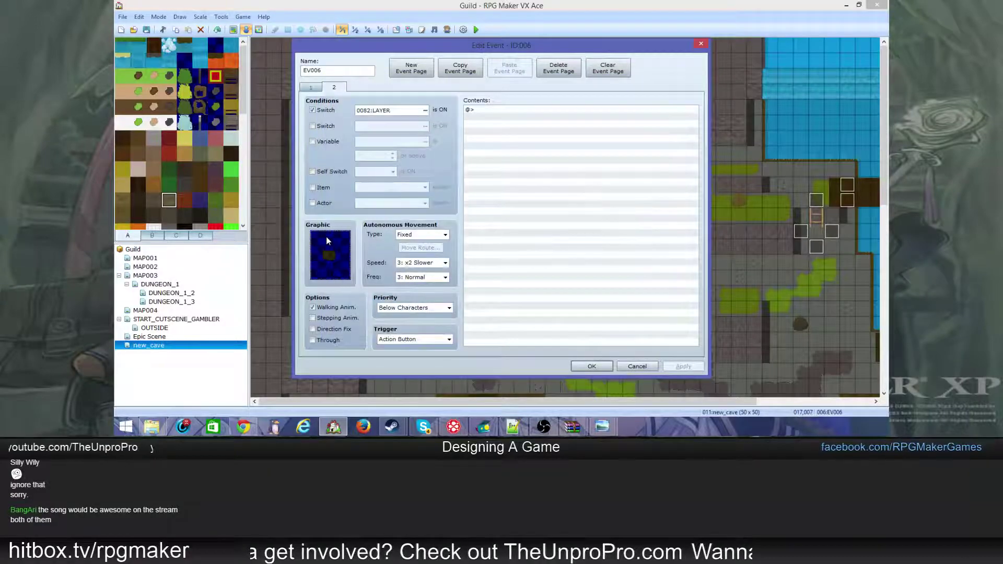
pyautogui.doubleClick(328, 241)
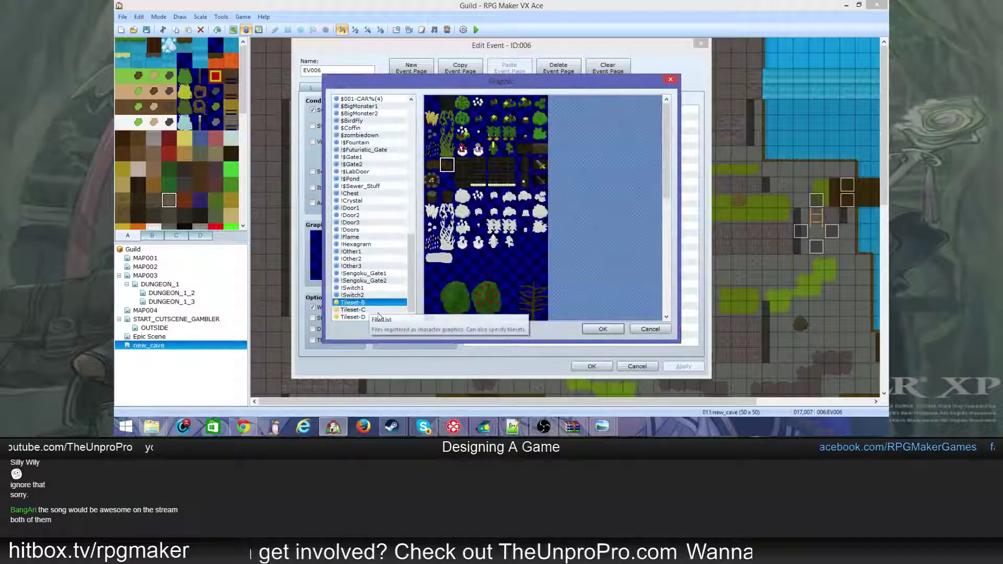
pyautogui.click(379, 317)
pyautogui.doubleClick(453, 185)
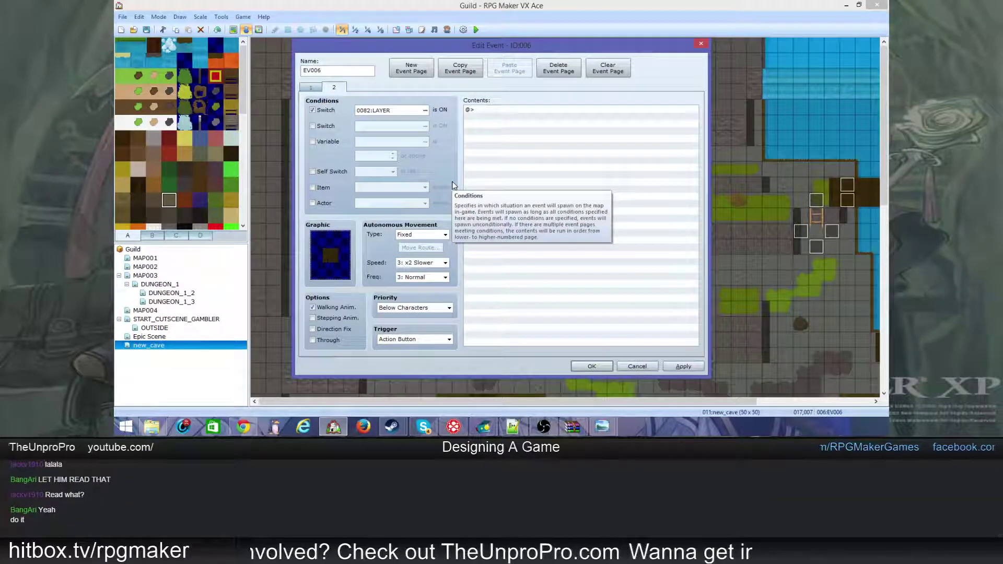
pyautogui.doubleClick(340, 252)
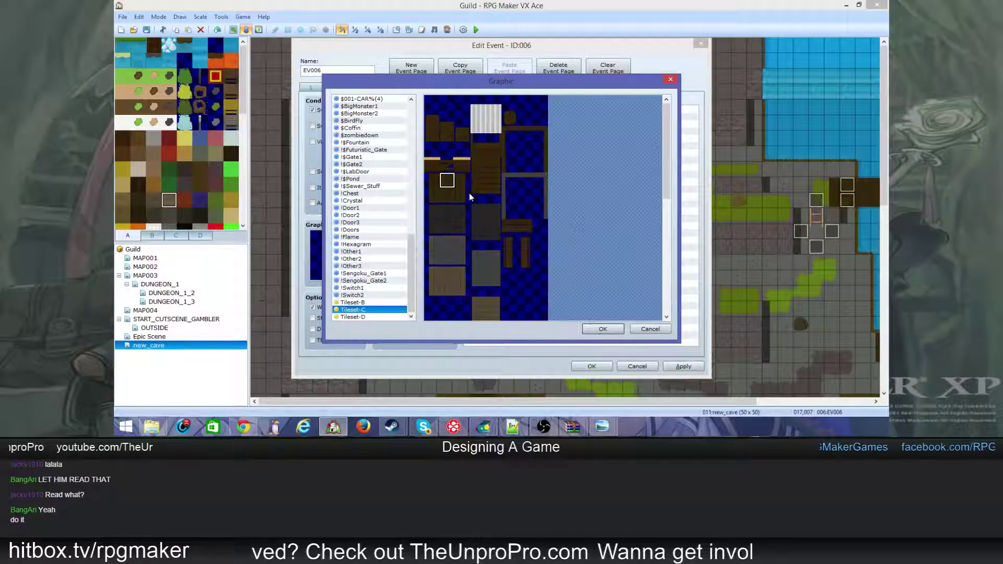
pyautogui.doubleClick(453, 187)
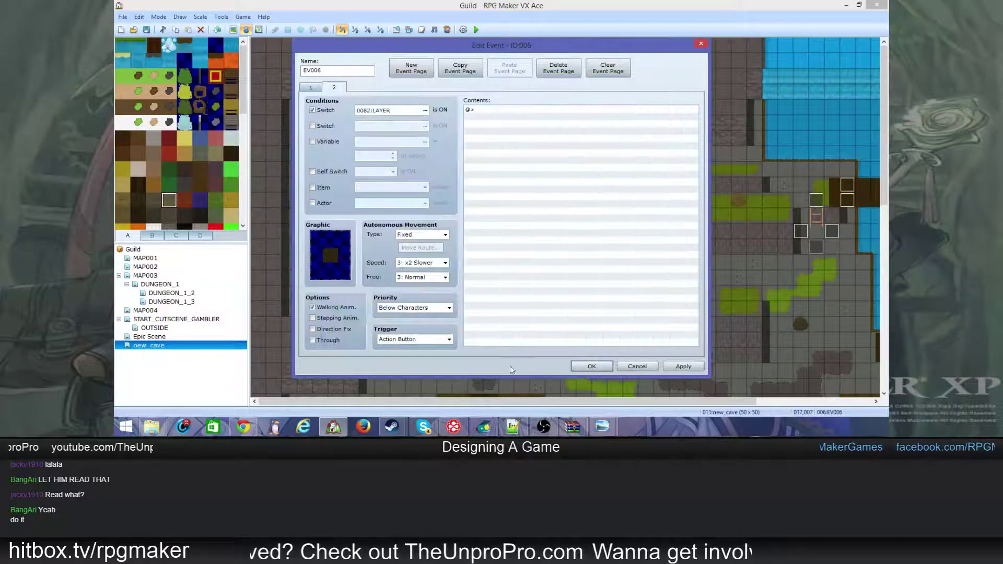
pyautogui.doubleClick(322, 233)
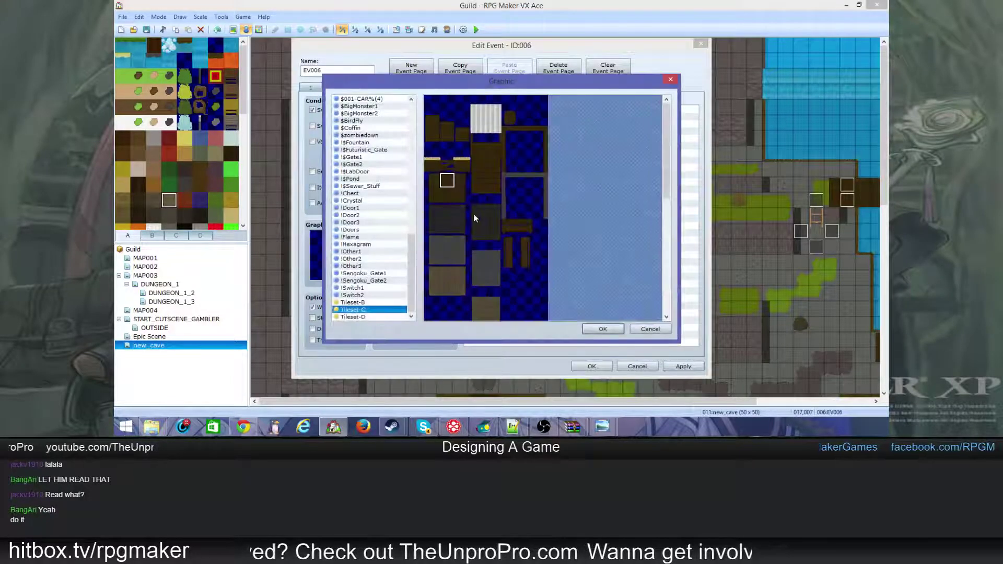
pyautogui.doubleClick(447, 181)
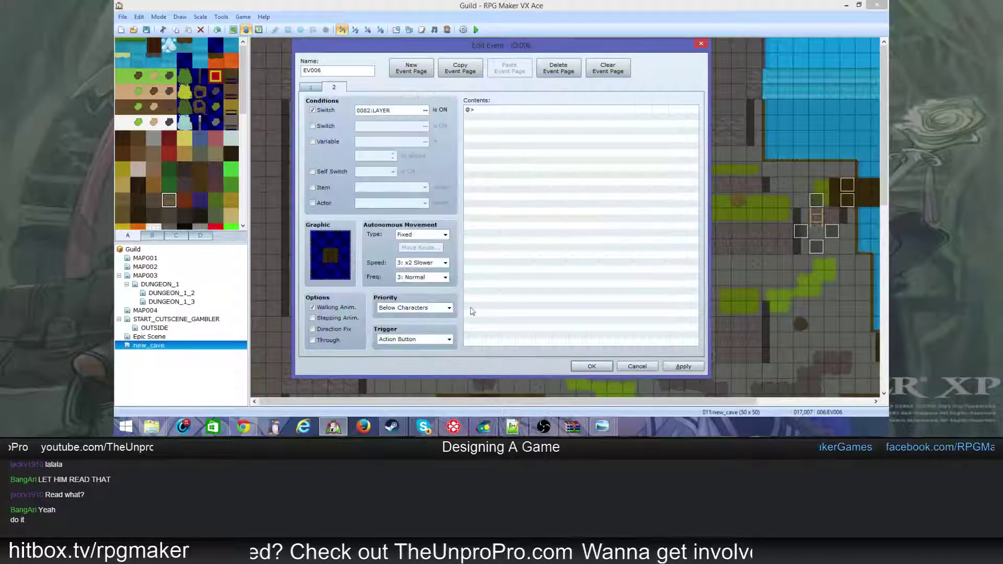
pyautogui.click(591, 366)
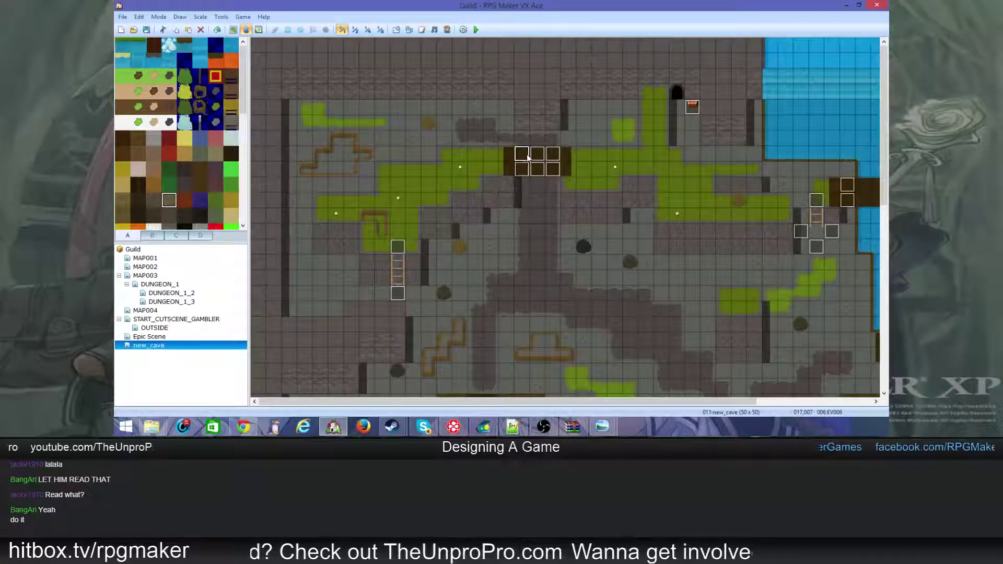
# - Replace the events in the dirt-path bridge's upper row with copies of its upper-left event
pyautogui.hotkey('ctrl', 'x')
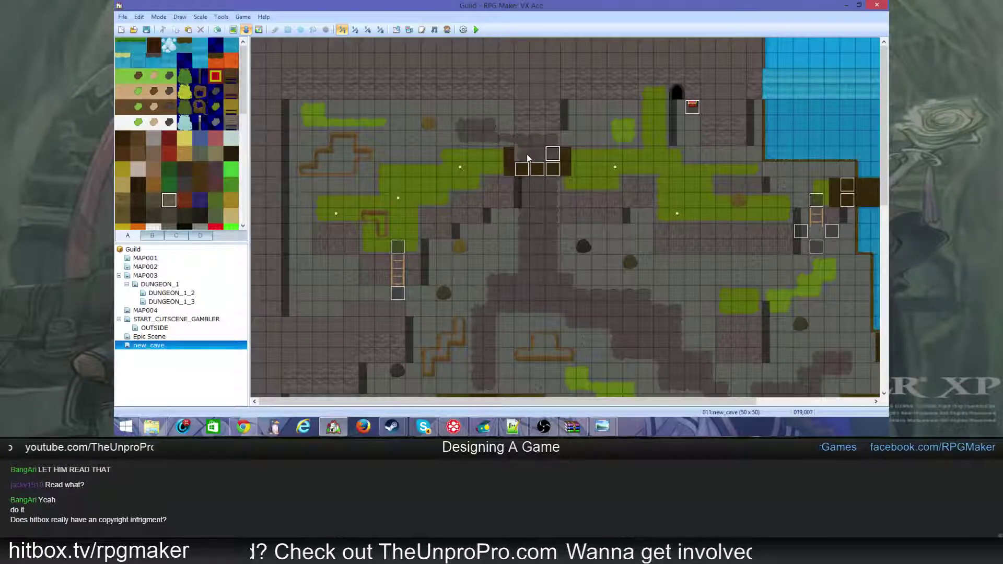
pyautogui.click(527, 155)
pyautogui.hotkey('ctrl', 'v')
pyautogui.press('Right')
pyautogui.hotkey('ctrl', 'v')
# - Replace the two events at the river bridge's west end with copies of the dirt-path bridge's upper and lower events
pyautogui.hscroll(3, 528, 157)
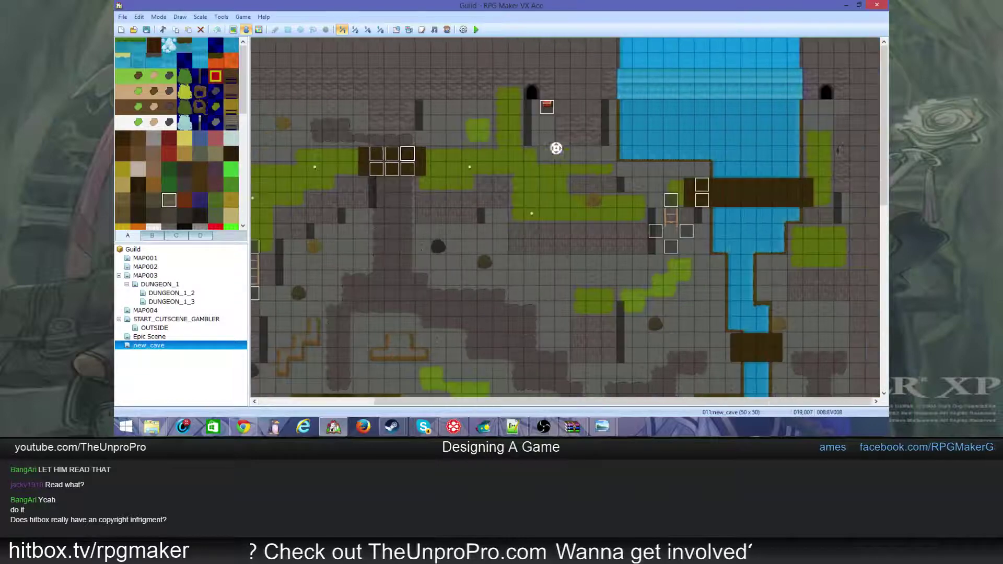
pyautogui.click(701, 185)
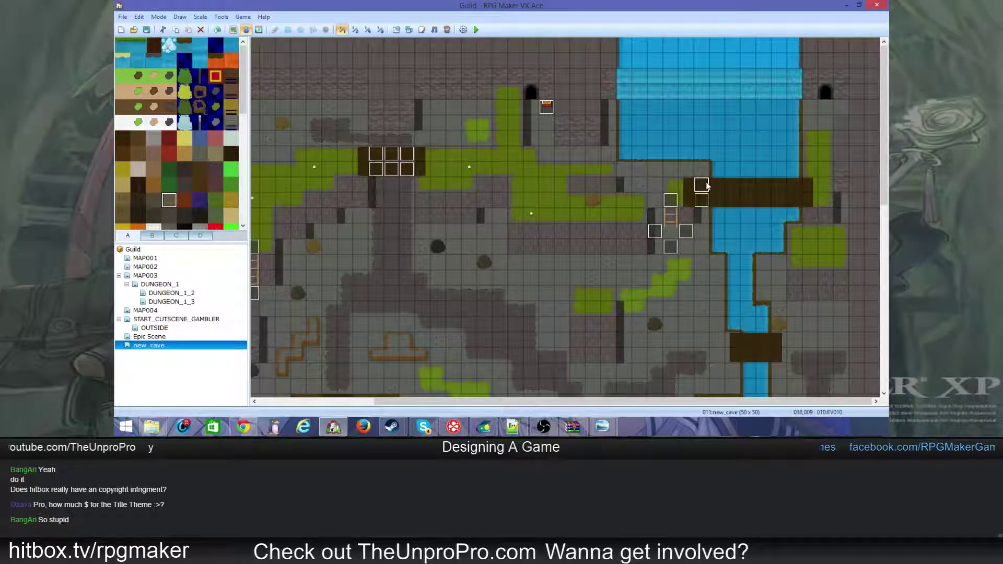
pyautogui.hotkey('ctrl', 'x')
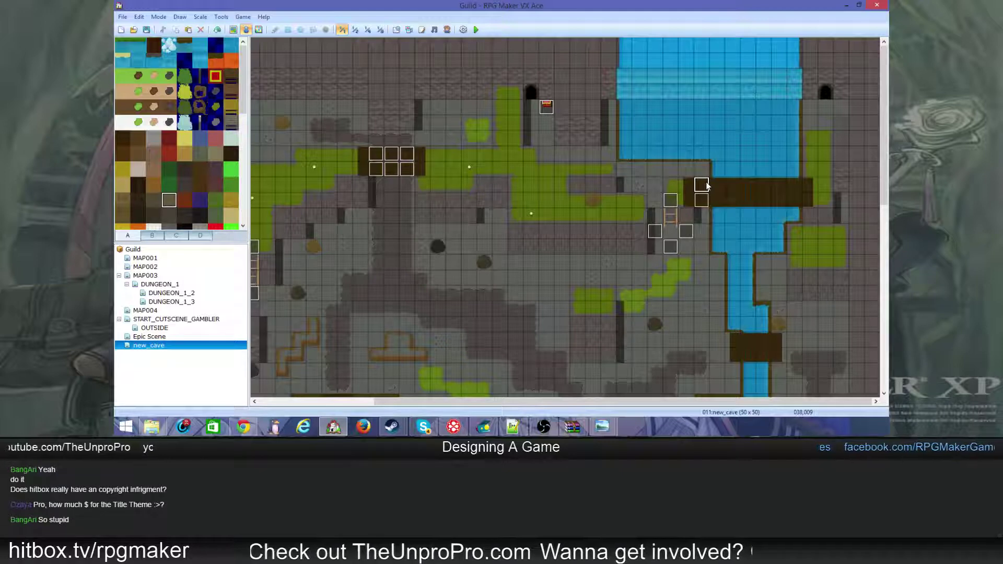
pyautogui.click(378, 170)
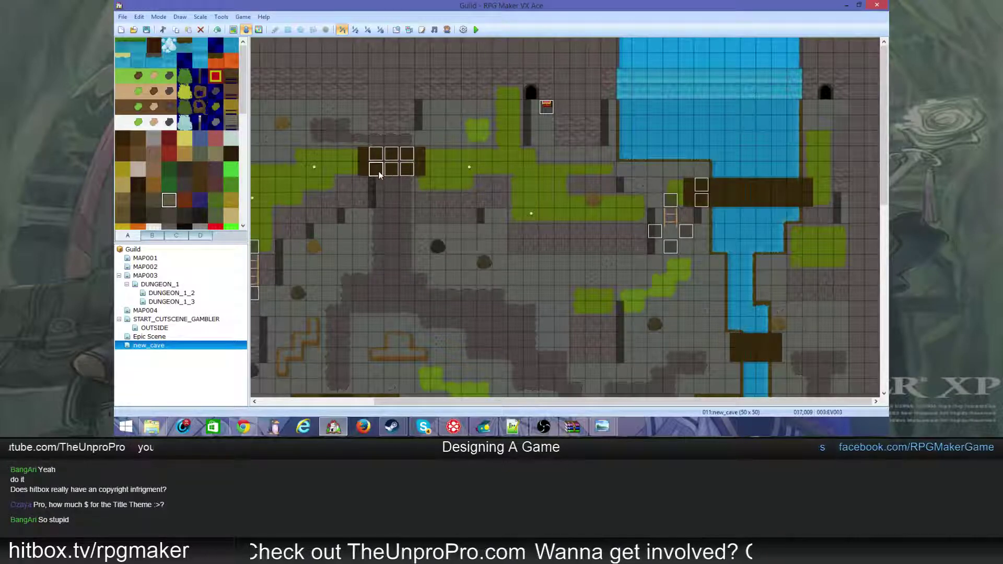
pyautogui.click(710, 194)
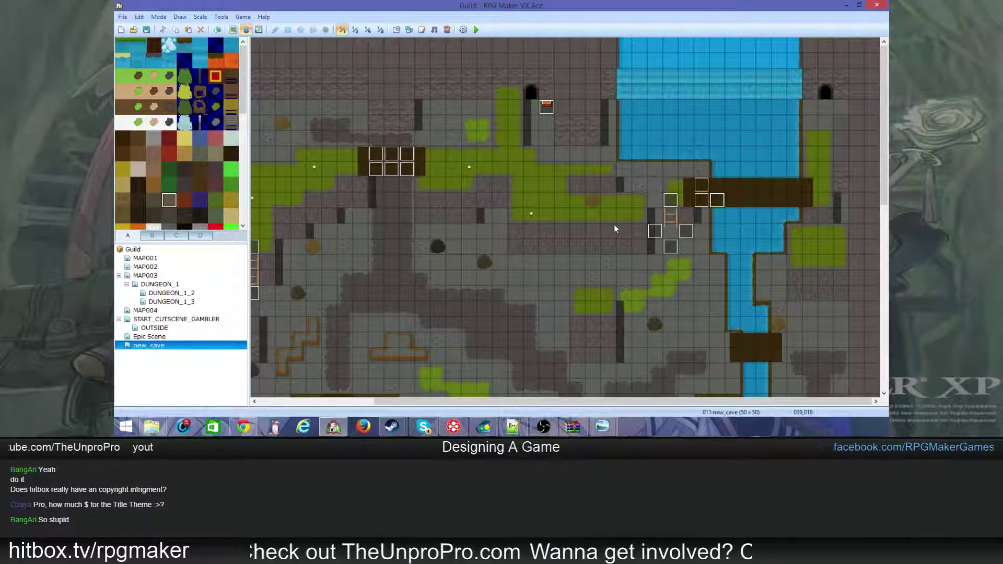
pyautogui.click(702, 201)
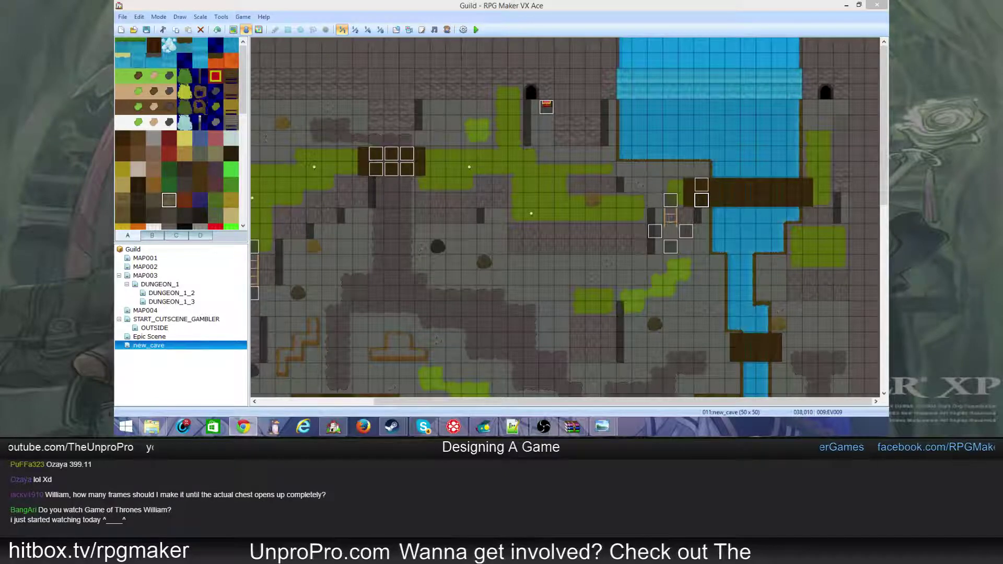
# - Preview the !Chest character graphic in the Graphics/Characters resources
pyautogui.click(408, 32)
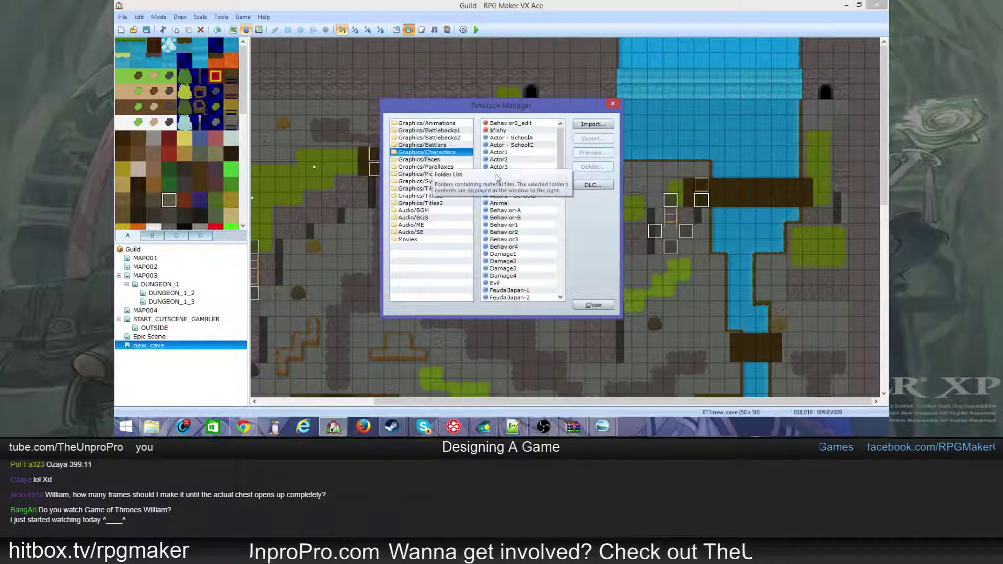
pyautogui.click(539, 139)
pyautogui.moveTo(561, 158); pyautogui.dragTo(559, 269)
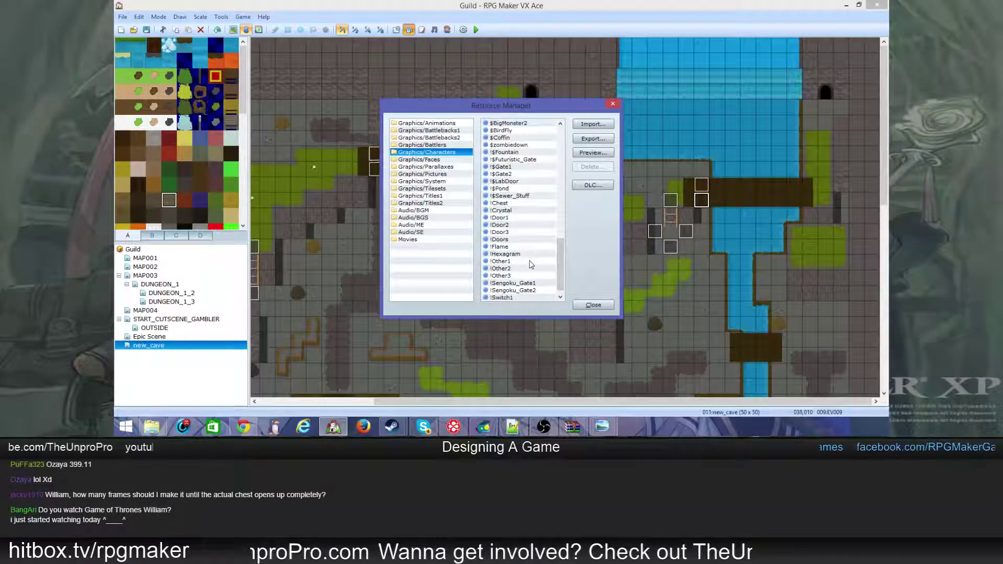
pyautogui.click(531, 262)
pyautogui.scroll(-1, 531, 262)
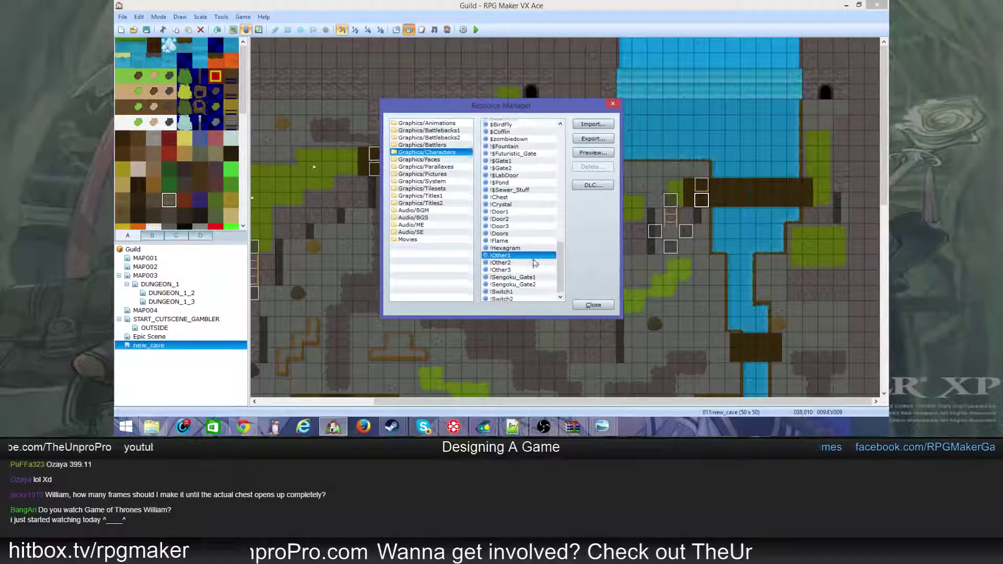
pyautogui.click(517, 210)
pyautogui.click(521, 196)
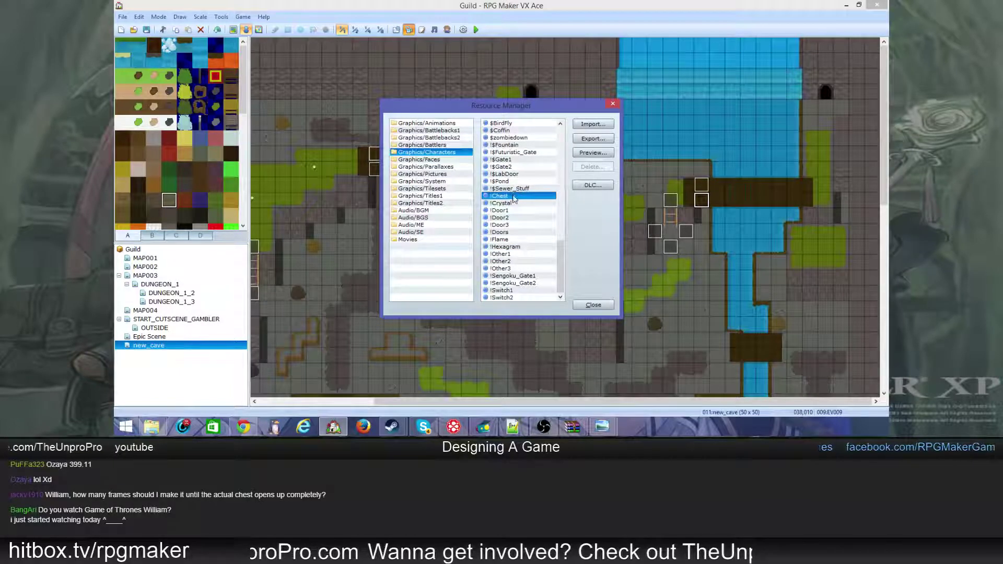
pyautogui.click(590, 153)
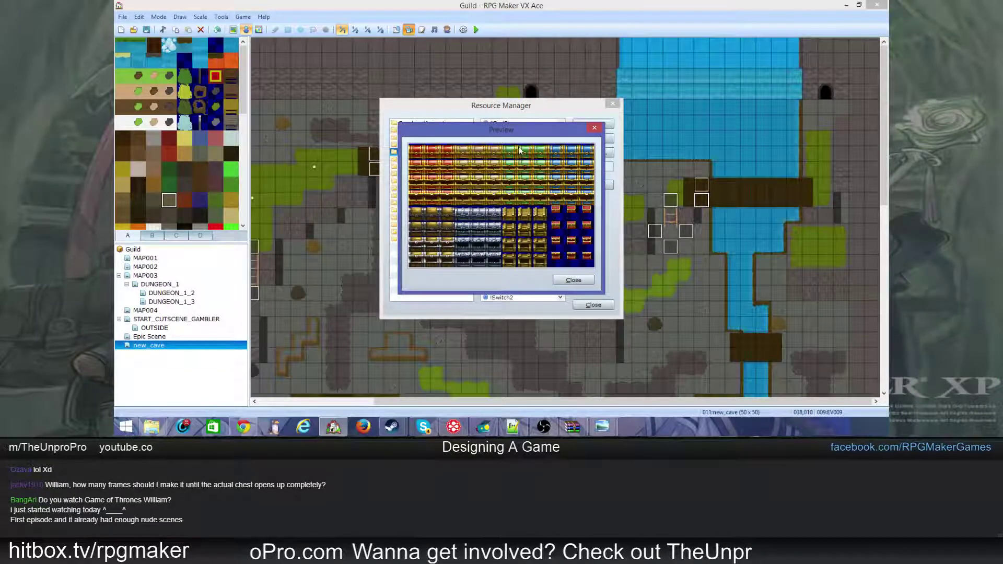
pyautogui.moveTo(531, 130); pyautogui.dragTo(677, 125)
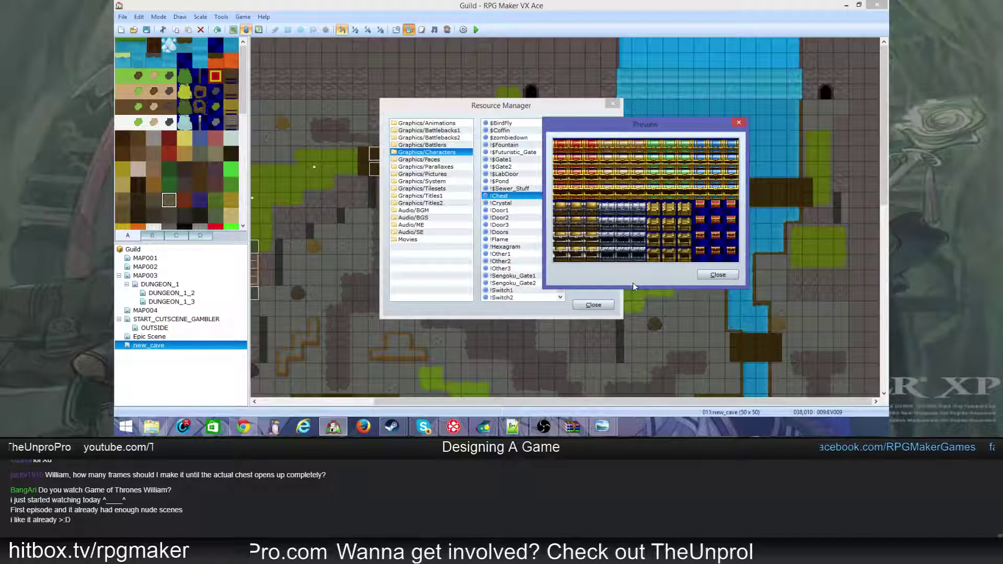
pyautogui.click(719, 275)
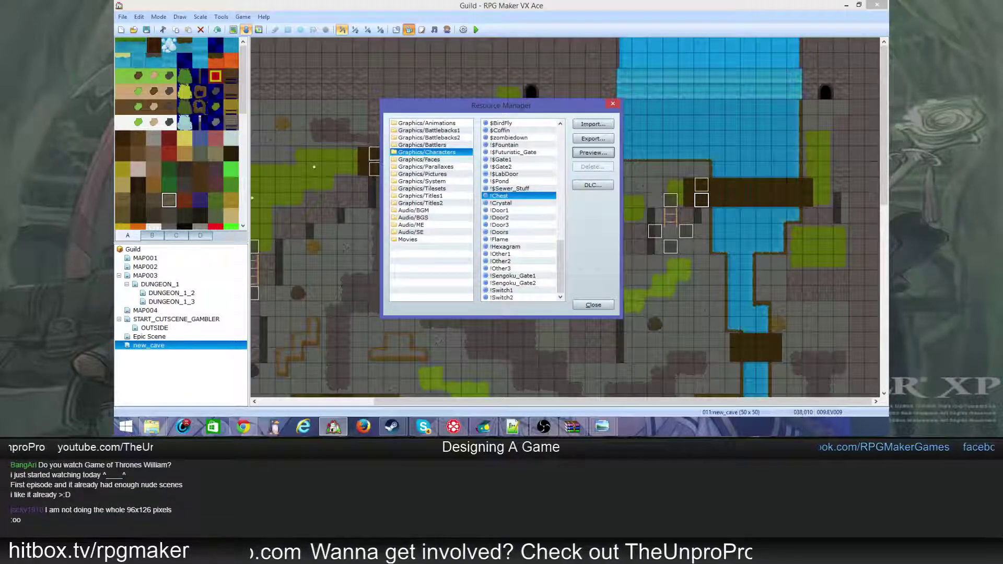
pyautogui.hotkey('alt', 'Tab')
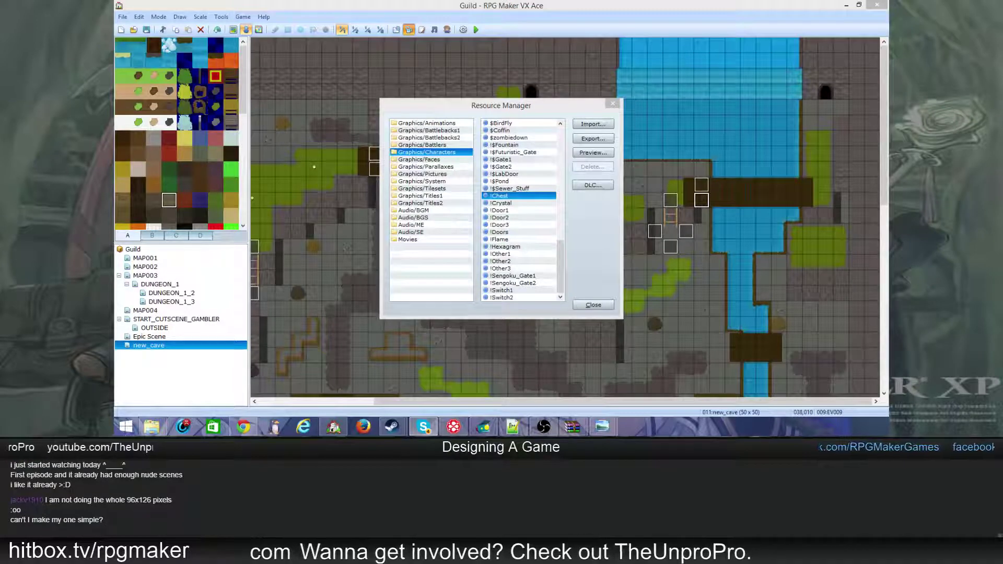
pyautogui.hotkey('alt', 'Tab')
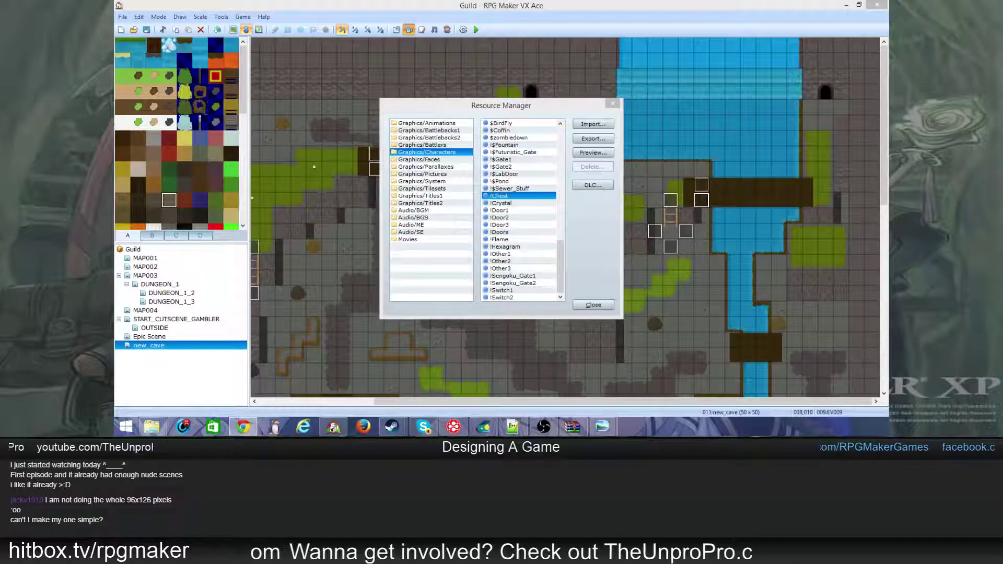
pyautogui.hotkey('alt', 'Tab')
pyautogui.hotkey('alt', 'Tab')
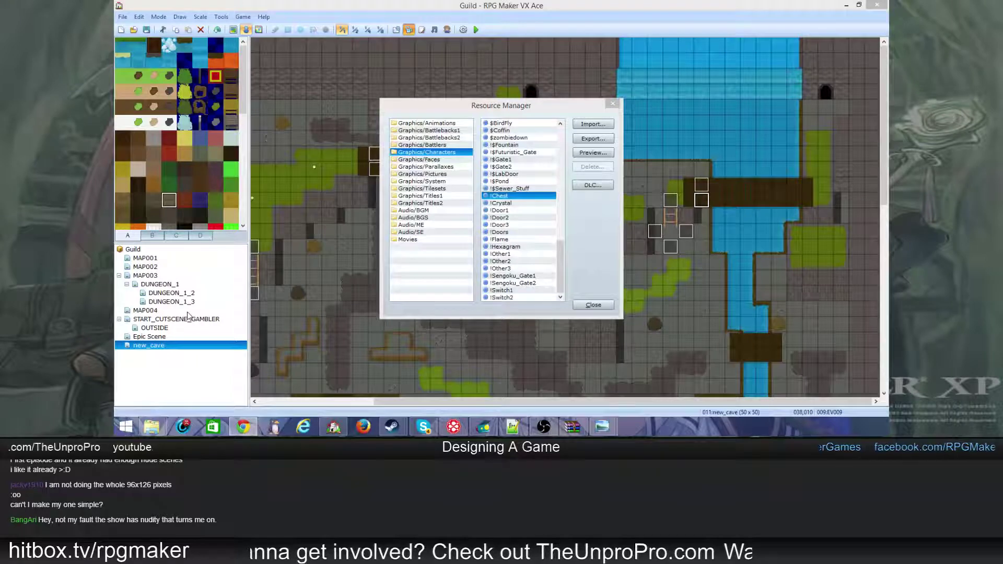
pyautogui.click(613, 104)
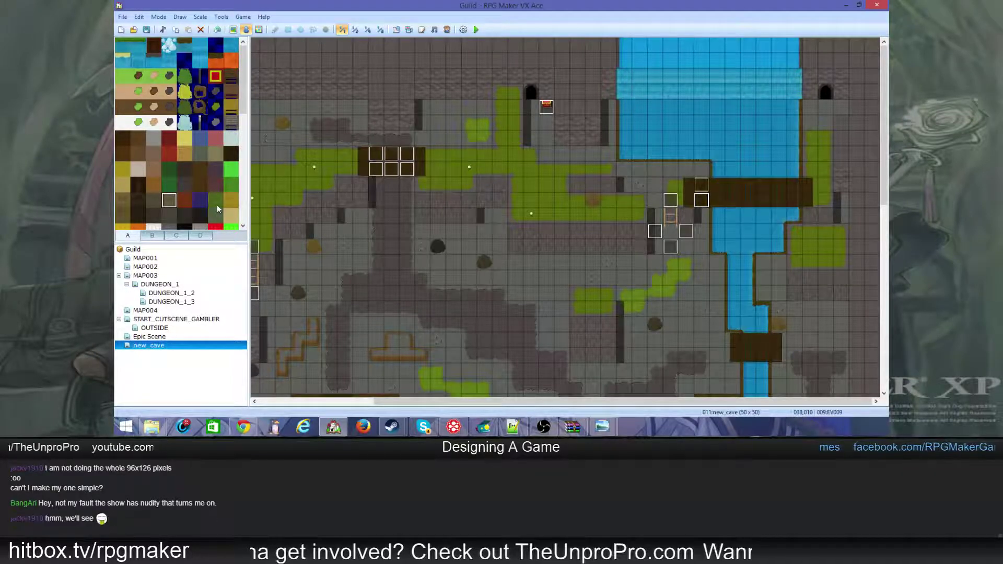
pyautogui.click(712, 99)
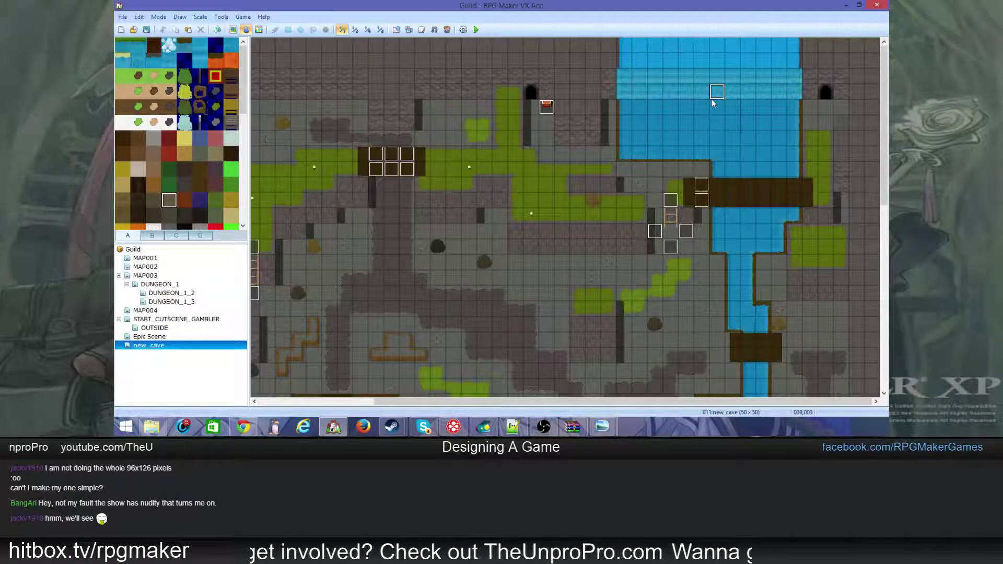
pyautogui.click(233, 30)
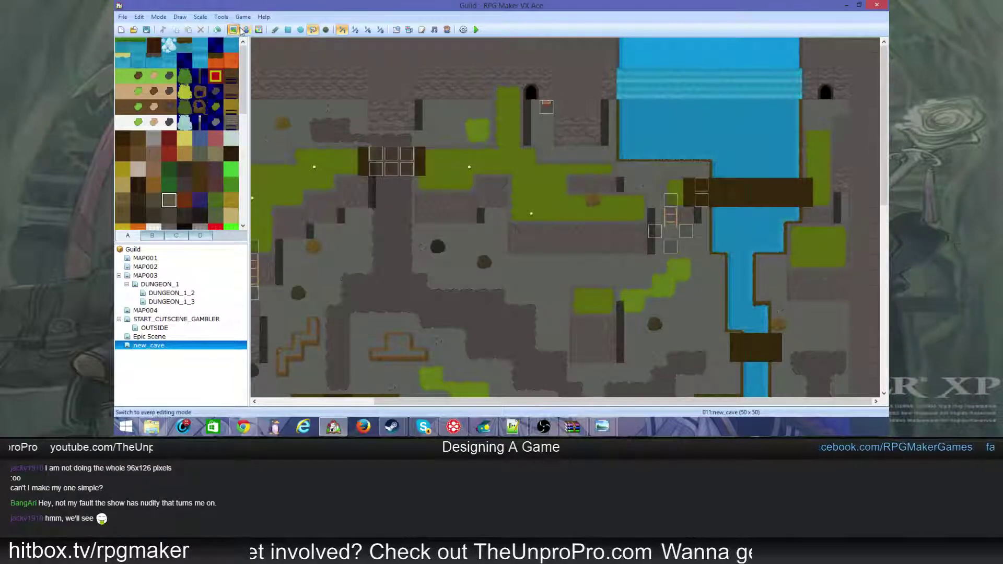
pyautogui.click(244, 30)
pyautogui.click(235, 30)
pyautogui.click(244, 30)
pyautogui.click(240, 31)
pyautogui.click(245, 30)
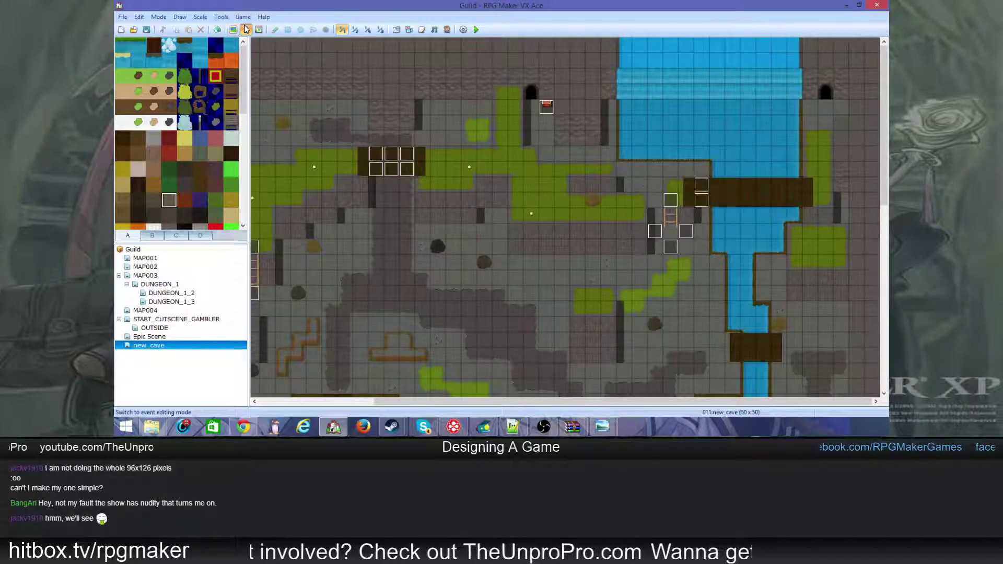
pyautogui.click(239, 31)
pyautogui.click(247, 29)
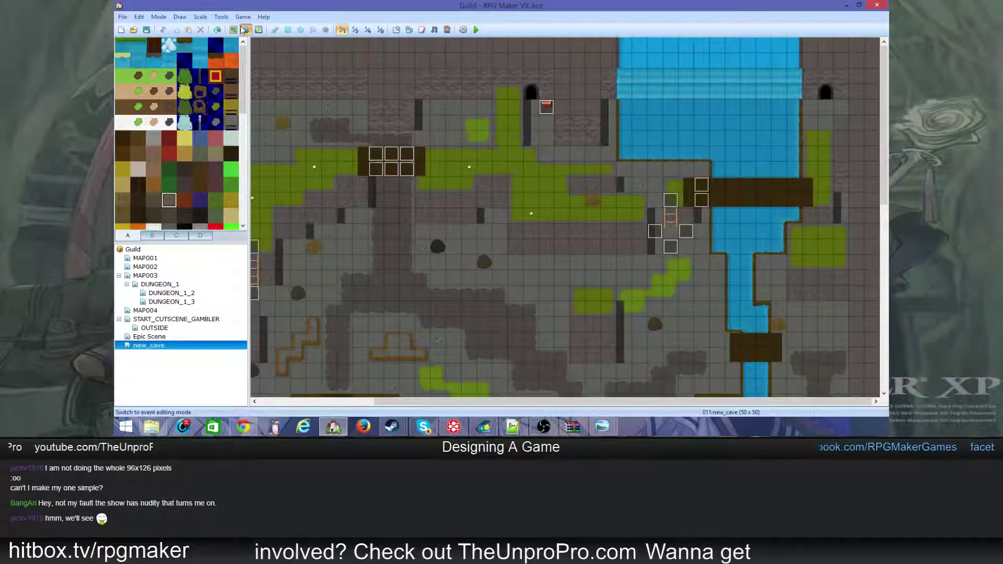
pyautogui.click(235, 30)
pyautogui.click(246, 29)
pyautogui.click(233, 30)
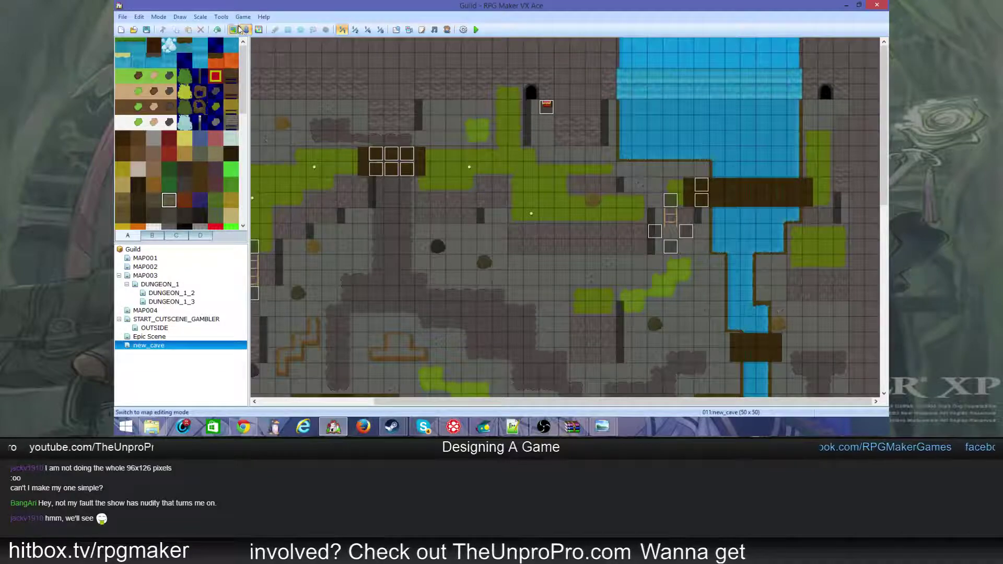
pyautogui.click(244, 30)
pyautogui.click(234, 29)
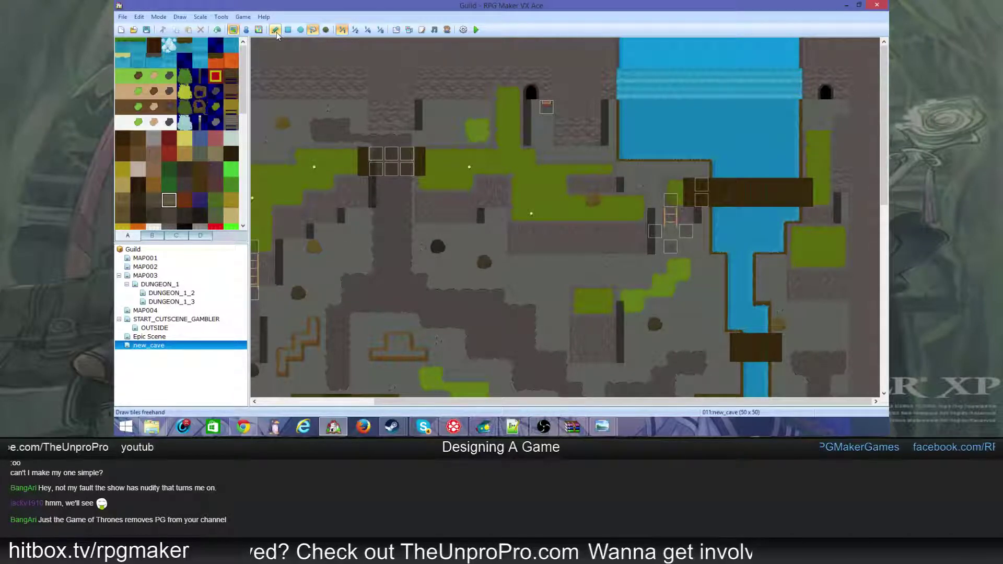
pyautogui.click(246, 29)
# - Copy the event above the plank bridge in DUNGEON_1_2 and place three copies directly above new_cave's dirt-path bridge
pyautogui.click(187, 293)
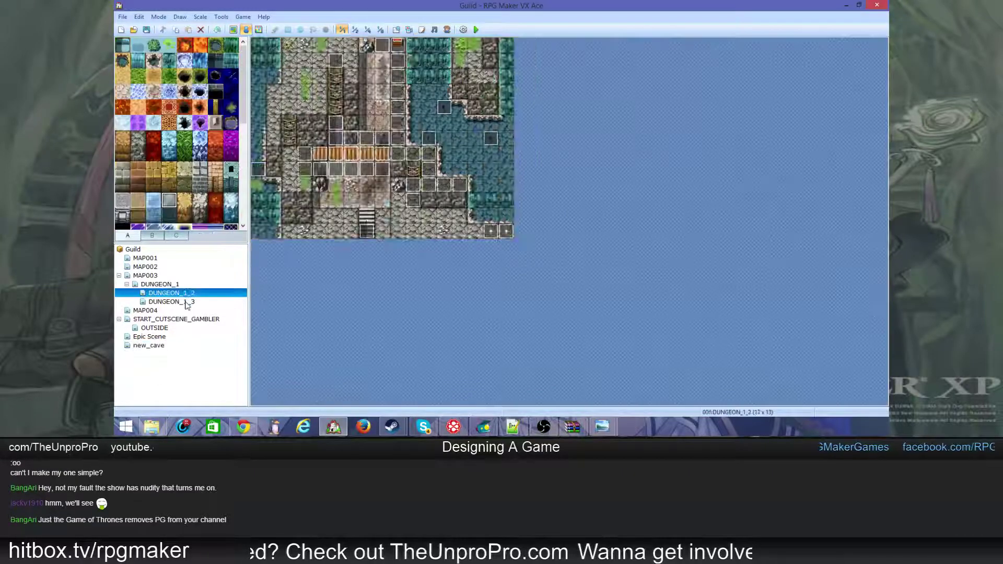
pyautogui.click(180, 302)
pyautogui.click(148, 346)
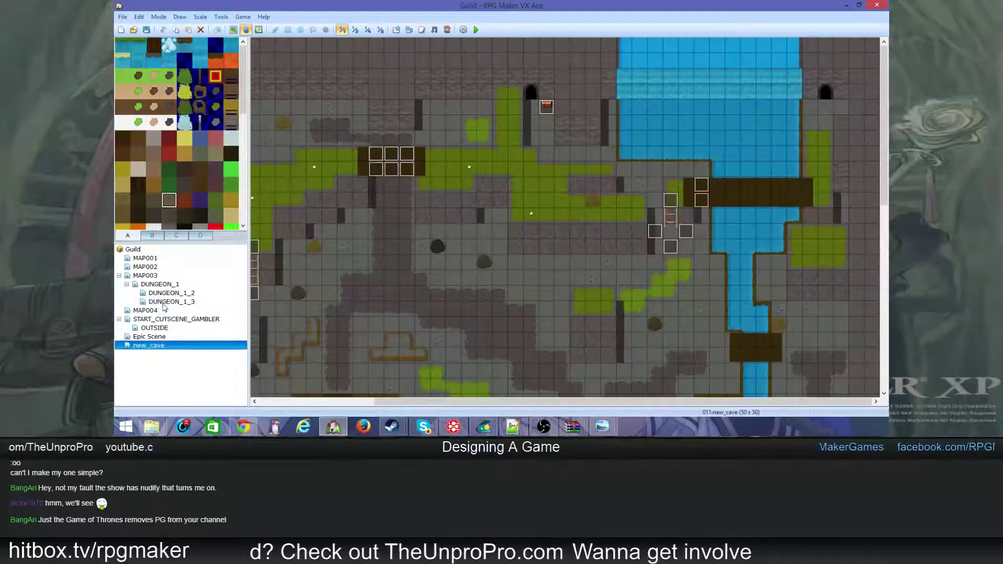
pyautogui.click(169, 294)
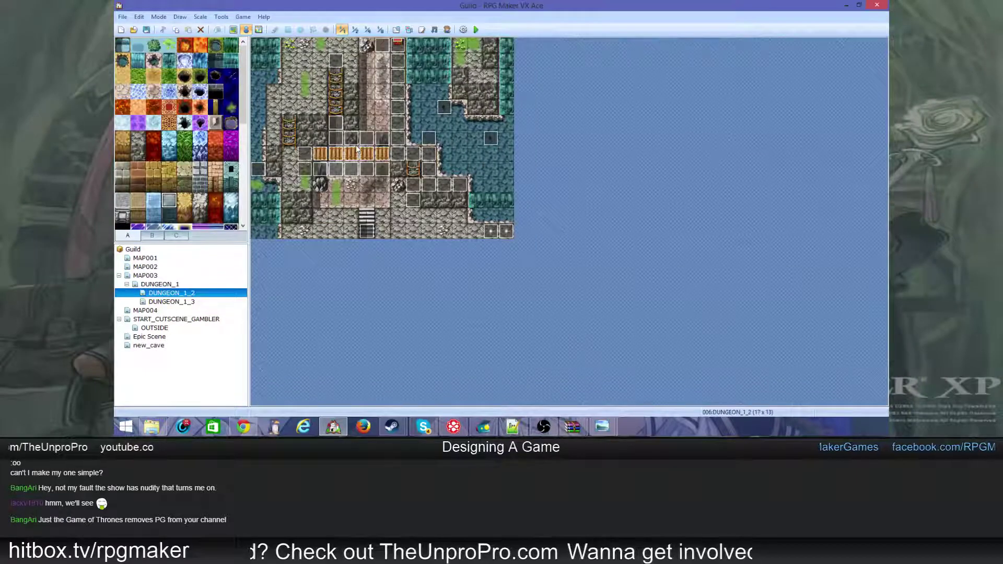
pyautogui.press('End')
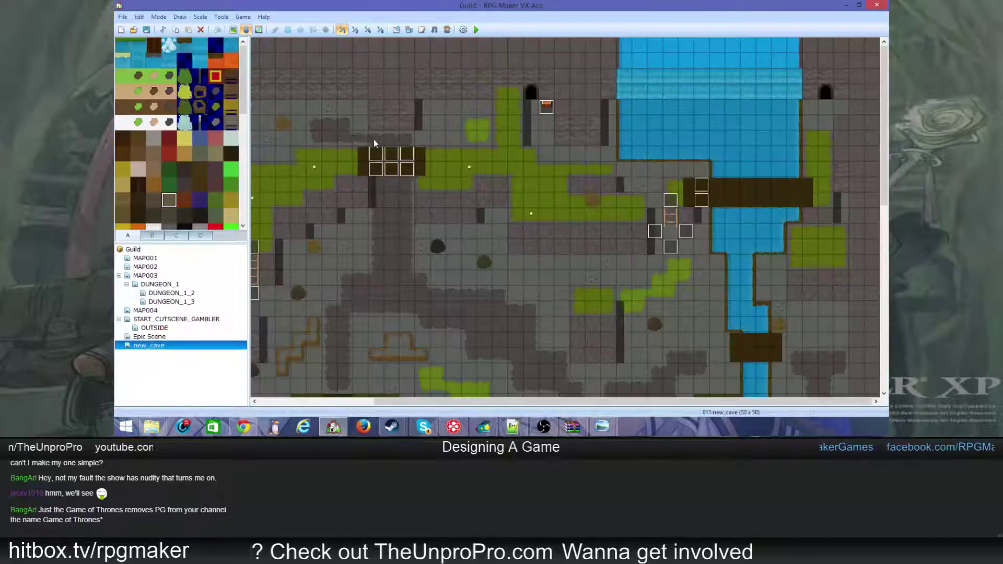
pyautogui.press('Right')
pyautogui.press('Right')
pyautogui.press('Down')
pyautogui.press('Down')
pyautogui.press('Down')
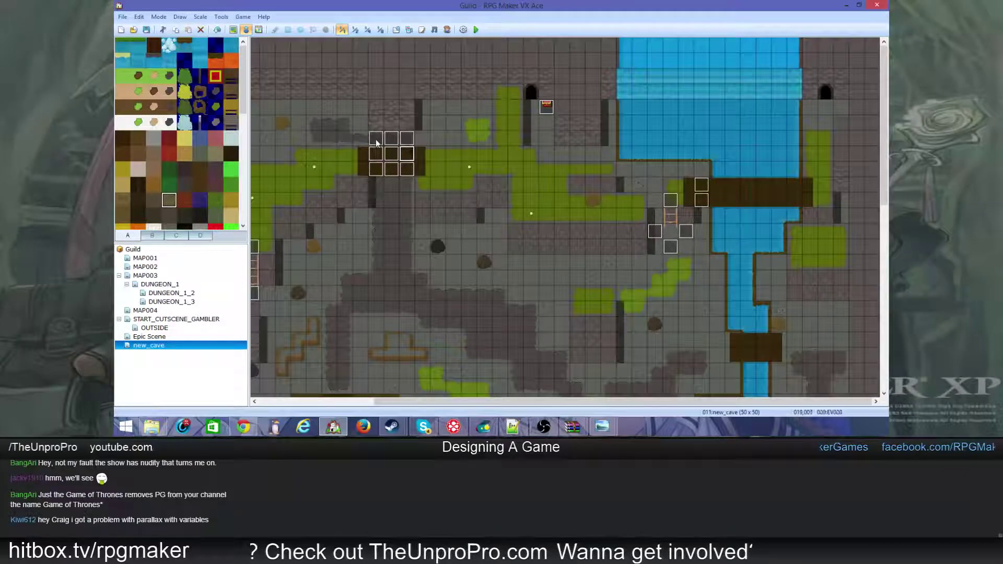
# - Place three more copies of the event in a row directly below the dirt-path bridge
pyautogui.press('Left')
pyautogui.press('Left')
pyautogui.press('Right')
pyautogui.press('Right')
pyautogui.press('Right')
pyautogui.press('Right')
pyautogui.press('Right')
pyautogui.press('Right')
pyautogui.press('Right')
pyautogui.press('Right')
pyautogui.press('Right')
pyautogui.press('Right')
pyautogui.press('Right')
pyautogui.press('Right')
pyautogui.press('Right')
pyautogui.press('Right')
pyautogui.press('Right')
pyautogui.press('Right')
pyautogui.press('Right')
pyautogui.press('Right')
pyautogui.press('Right')
pyautogui.press('Right')
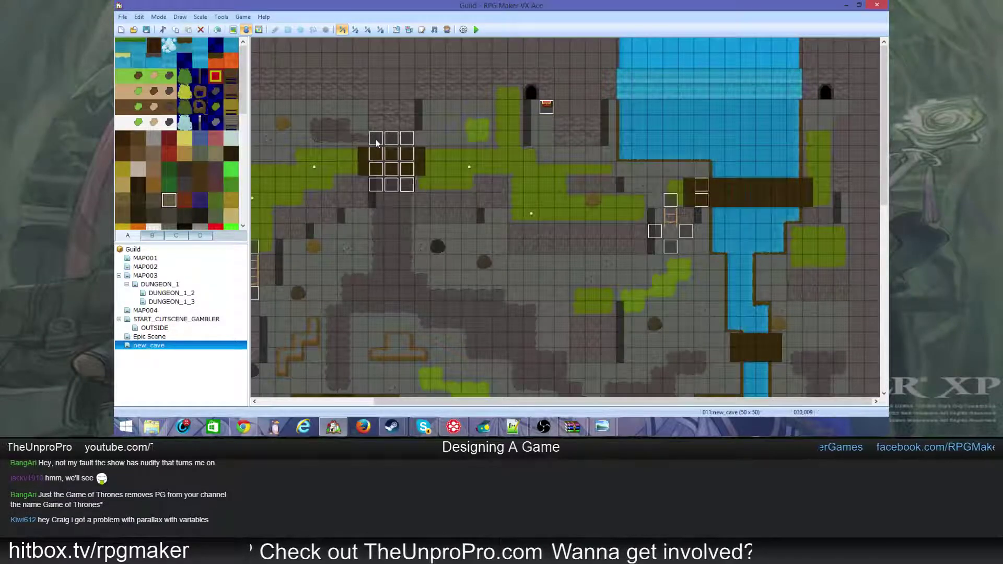
# - Place one copy of the event directly above and one directly below the two events at the river bridge's west end
pyautogui.press('Down')
pyautogui.press('Down')
pyautogui.press('Up')
pyautogui.press('Up')
pyautogui.press('Up')
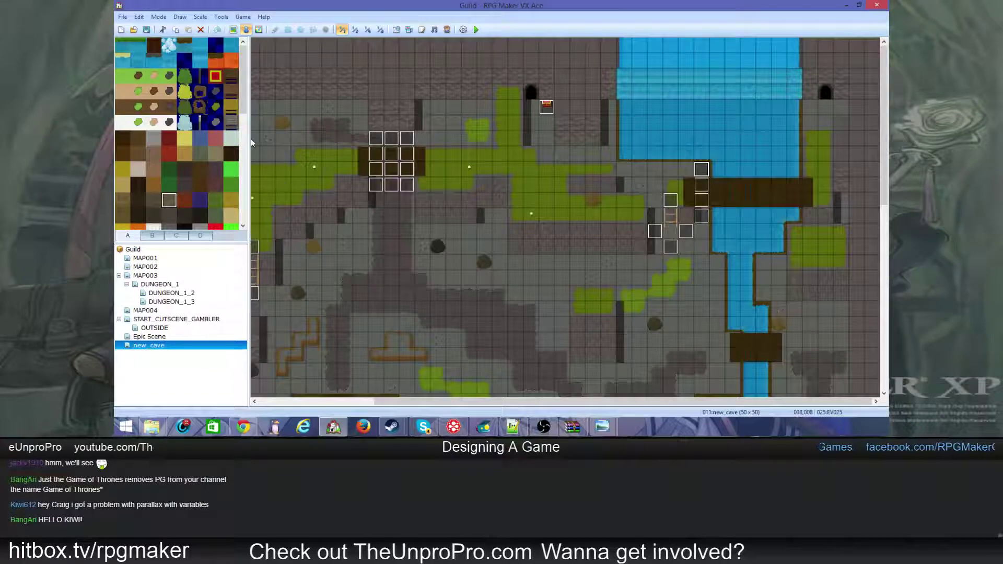
# - Copy the event at the west end of DUNGEON_1_2's plank bridge and place two copies at each end of new_cave's dirt-path bridge
pyautogui.click(176, 302)
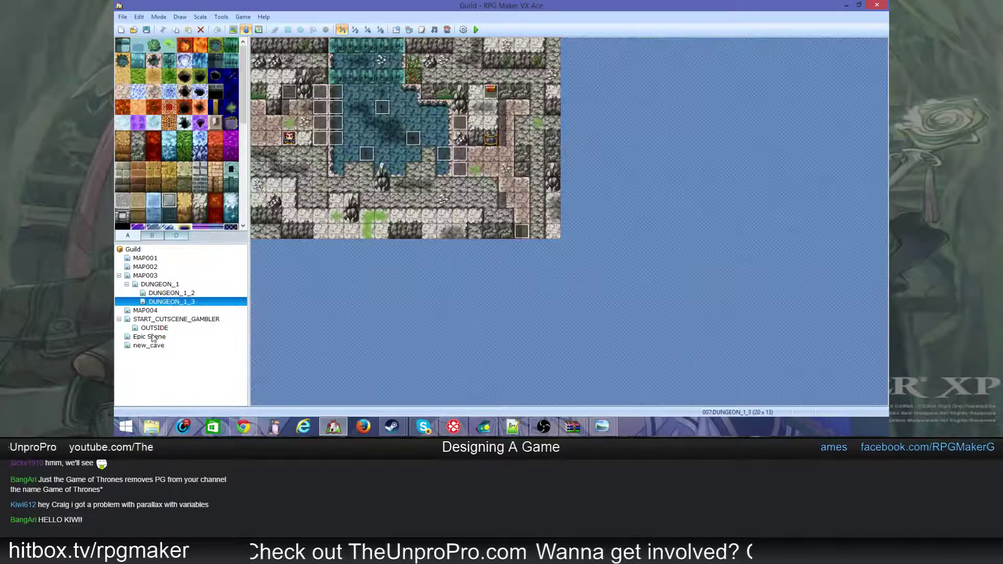
pyautogui.click(154, 336)
pyautogui.click(160, 294)
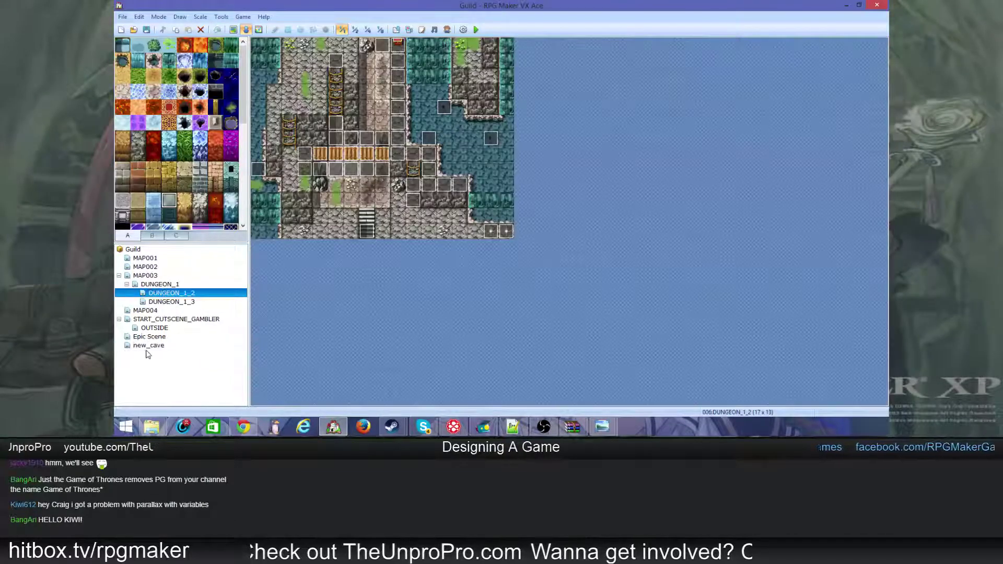
pyautogui.click(151, 345)
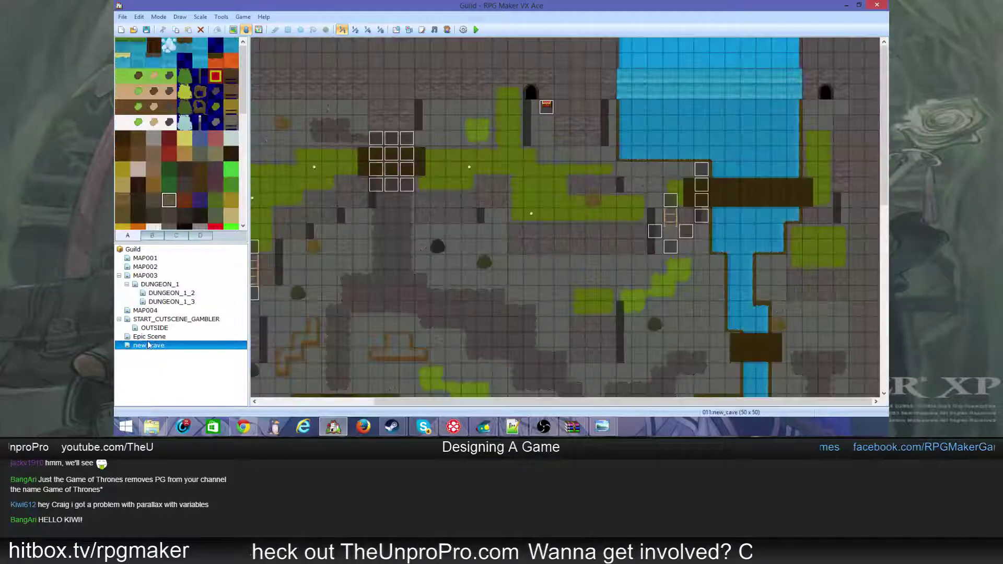
pyautogui.click(206, 301)
pyautogui.click(185, 346)
pyautogui.click(199, 293)
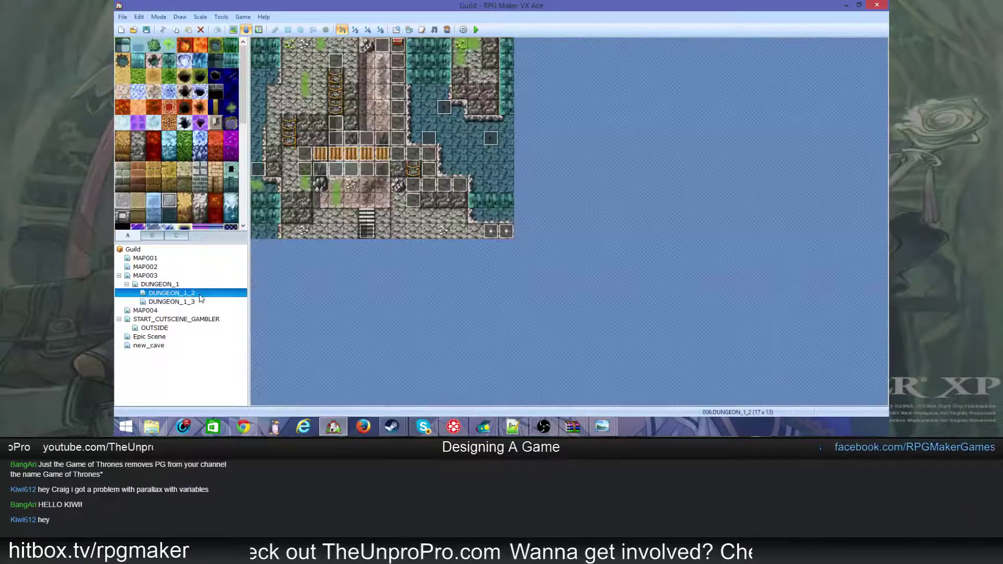
pyautogui.click(307, 160)
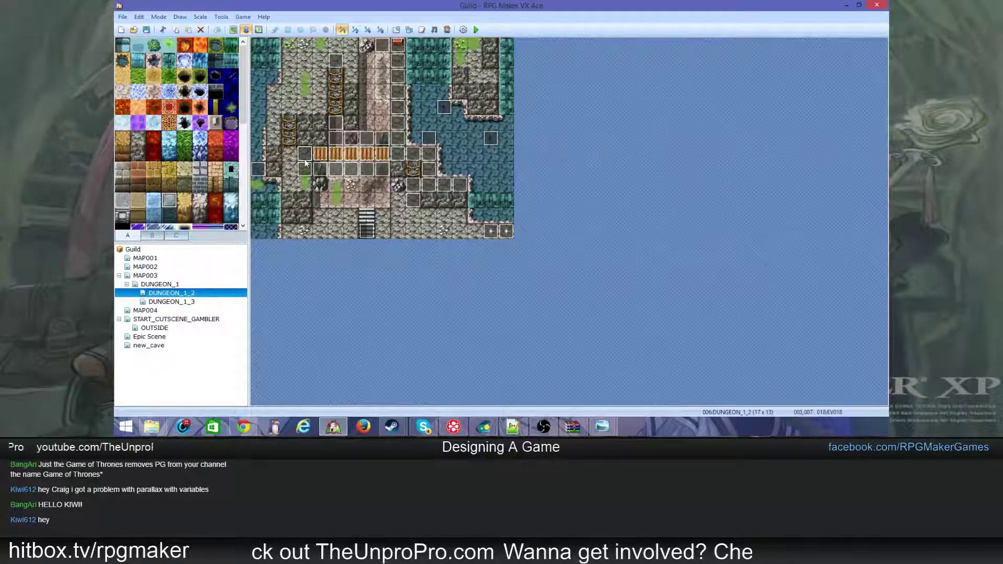
pyautogui.click(155, 347)
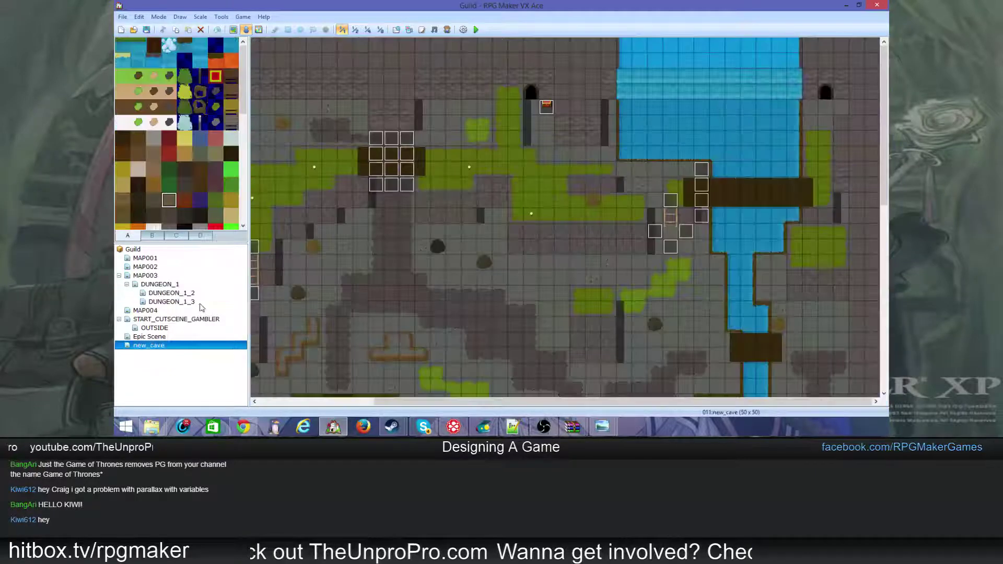
pyautogui.click(361, 153)
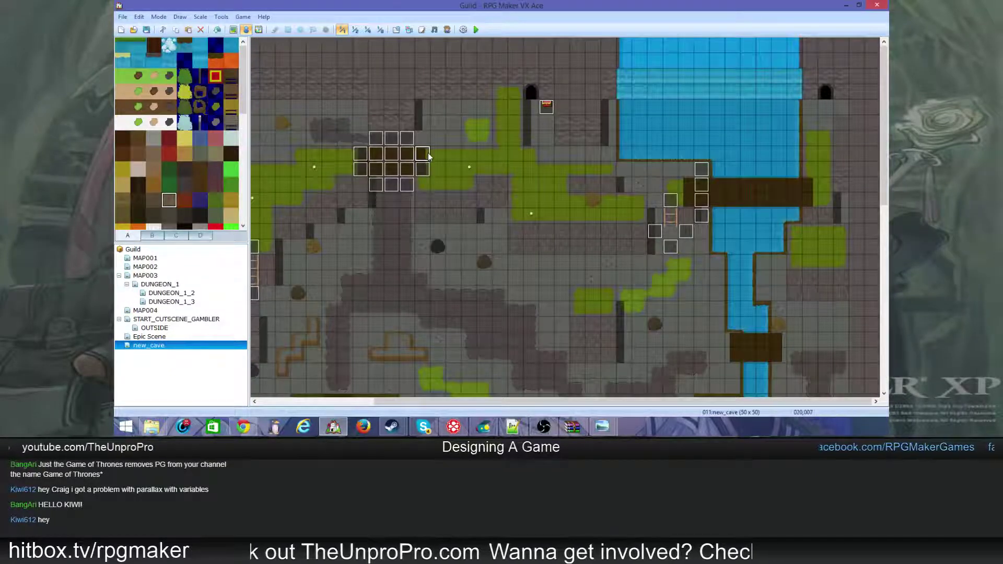
# - Undo the latest event placements and place the two copies at the dirt-path bridge's east end again
pyautogui.click(686, 185)
pyautogui.click(712, 184)
pyautogui.hotkey('ctrl', 'z')
pyautogui.hotkey('ctrl', 'z')
pyautogui.hotkey('ctrl', 'z')
pyautogui.click(361, 153)
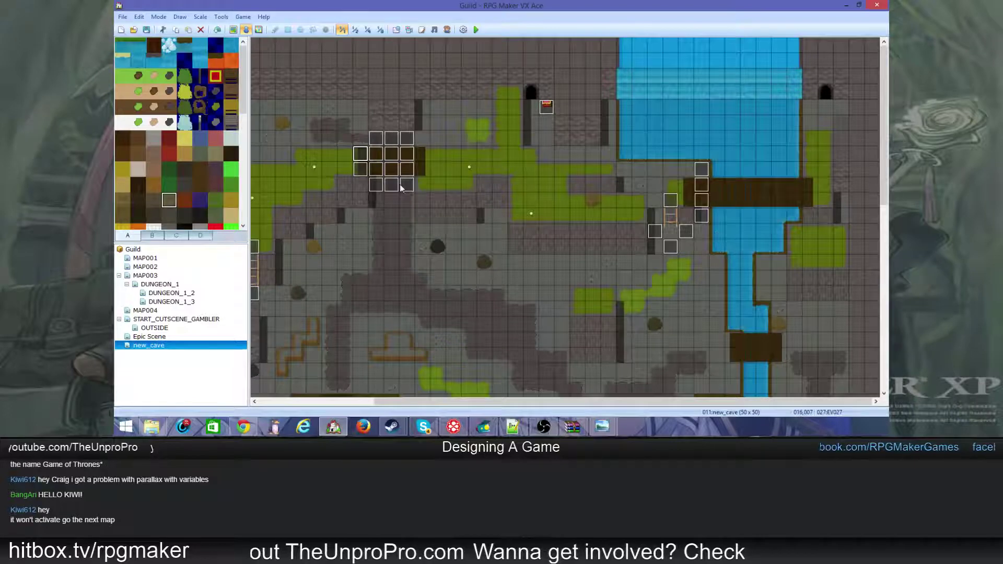
pyautogui.hotkey('ctrl', 'z')
pyautogui.hotkey('ctrl', 'z')
# - Place two event copies on the west side and two on the east side of the event column at the river bridge's west end
pyautogui.click(686, 201)
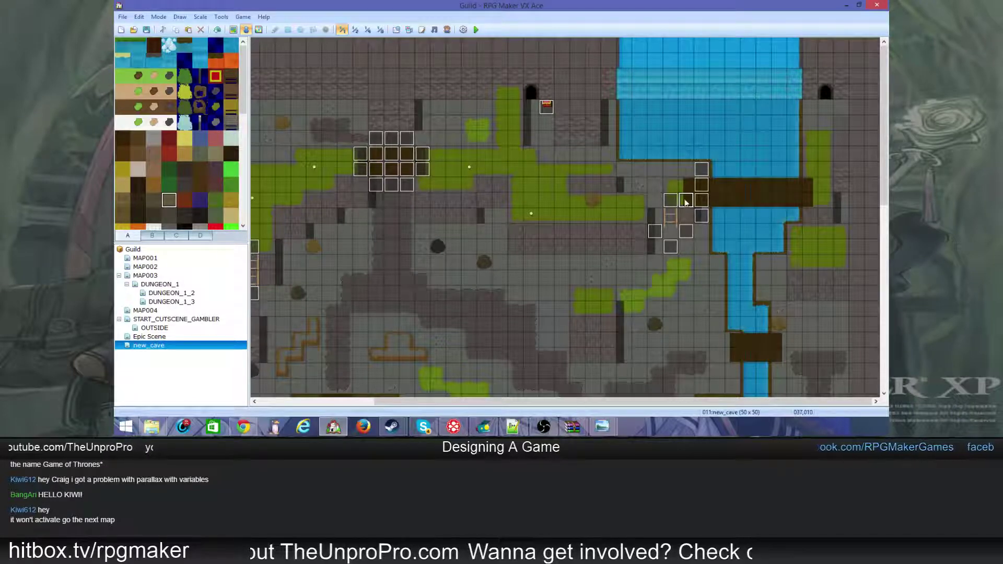
pyautogui.hotkey('ctrl', 'z')
pyautogui.click(722, 198)
pyautogui.click(721, 183)
pyautogui.hotkey('ctrl', 'z')
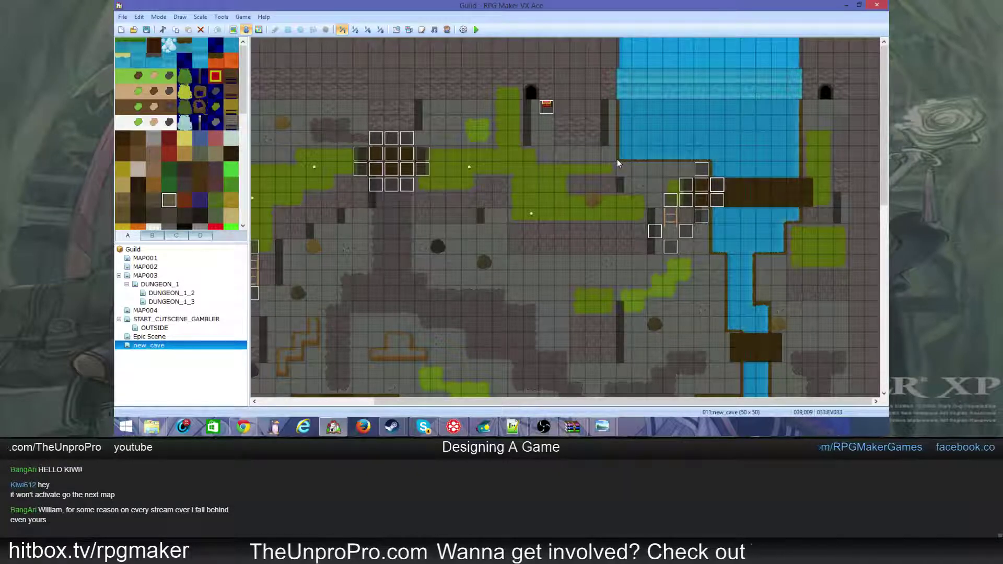
# - Start a playtest, load the File 3 save and enter the new cave map
pyautogui.click(476, 30)
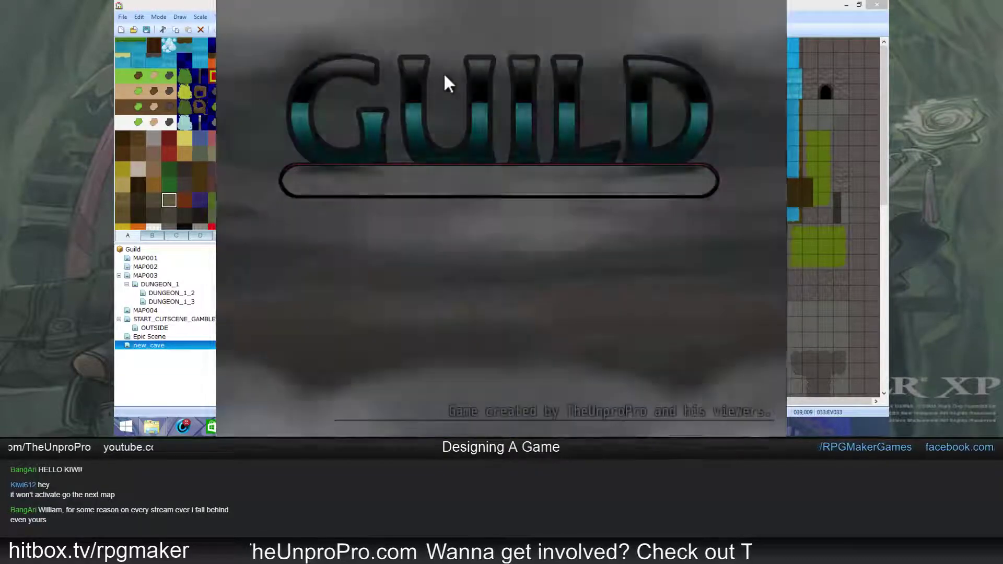
pyautogui.press('Return')
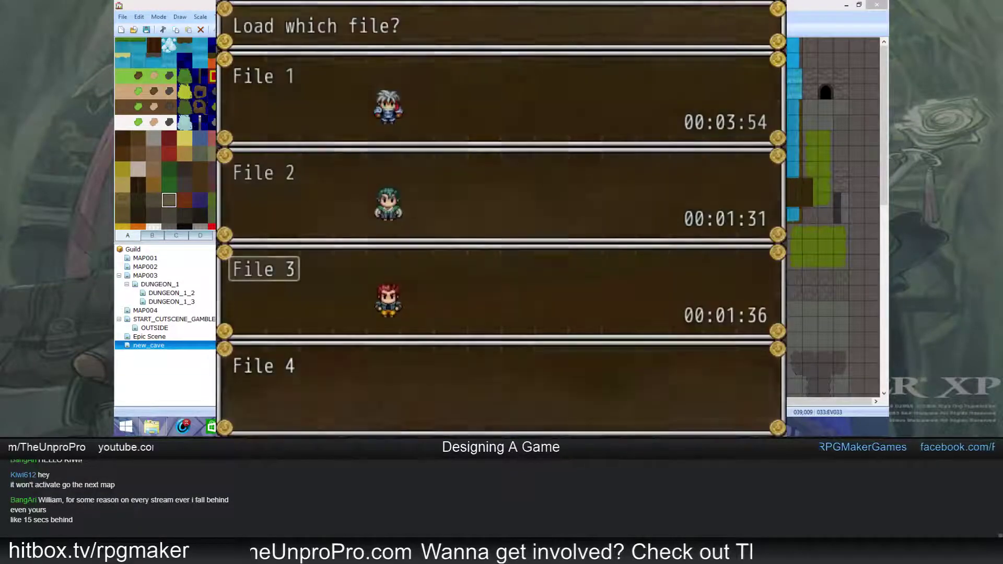
pyautogui.press('Return')
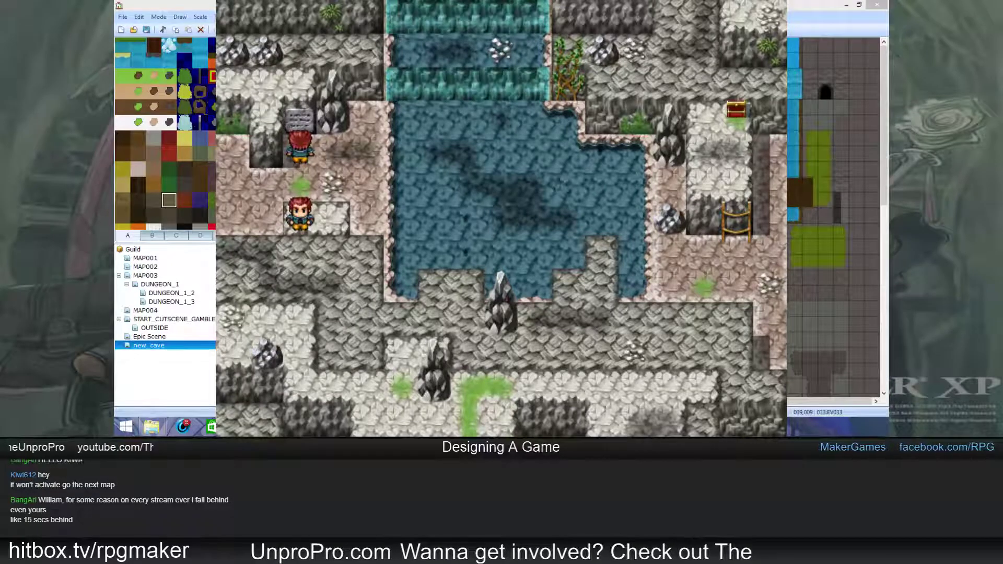
pyautogui.press('Down')
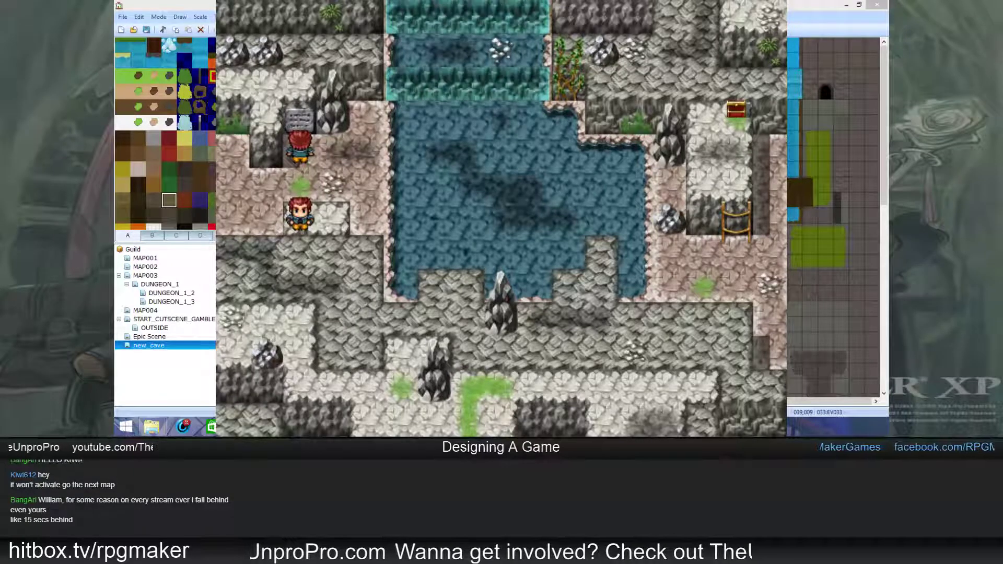
pyautogui.press('Down')
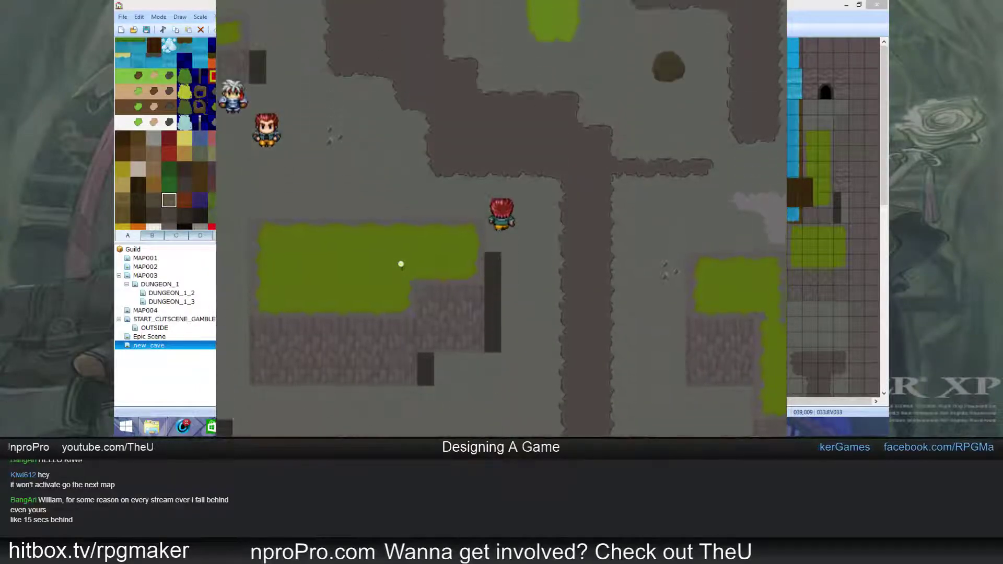
# - Walk north across the water and along the dirt path to test passing under the dirt-path bridge
pyautogui.press('Up')
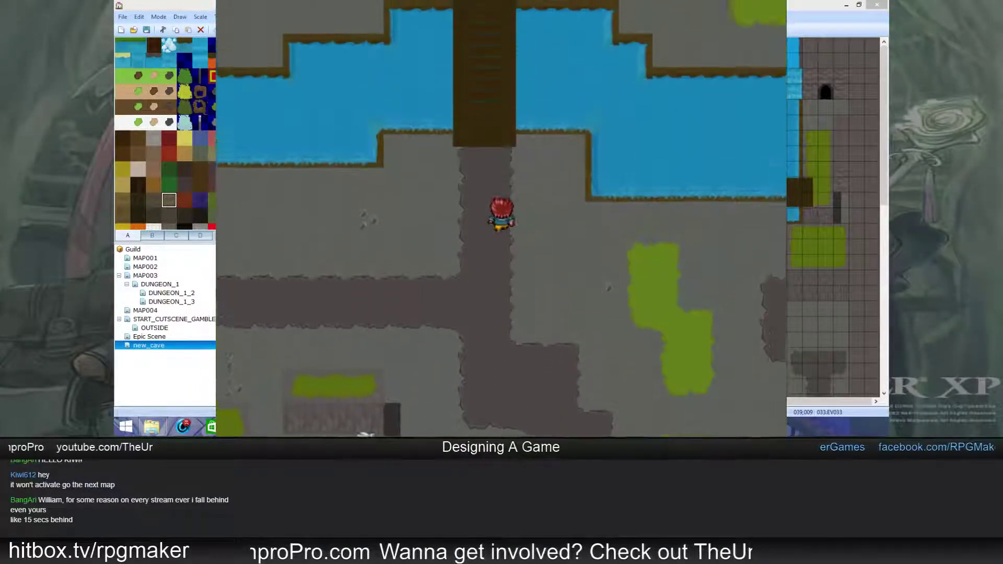
pyautogui.press('Up')
pyautogui.press('Right')
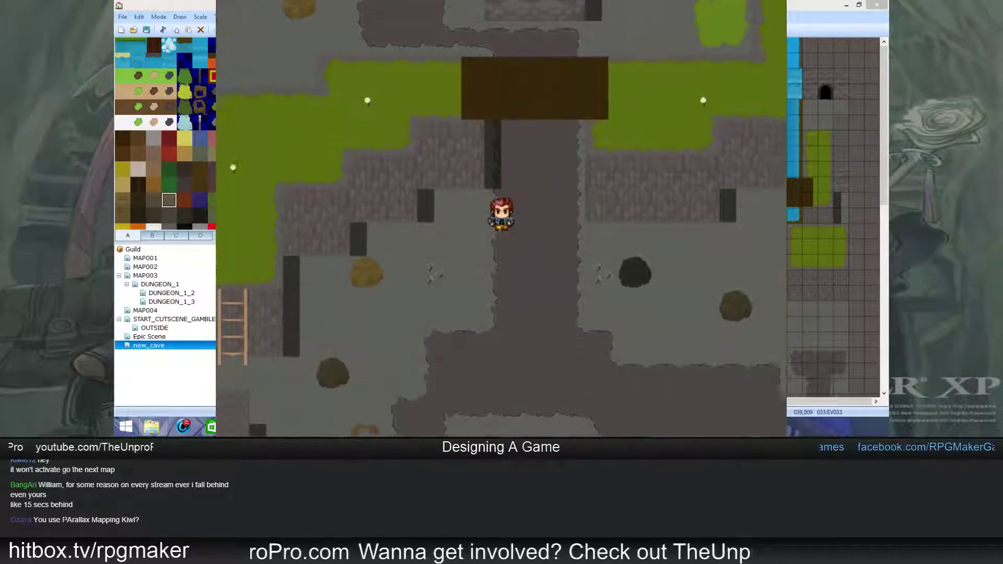
# - Climb the ladder west of the dirt path and test crossing the dirt-path bridge eastward
pyautogui.press('Left')
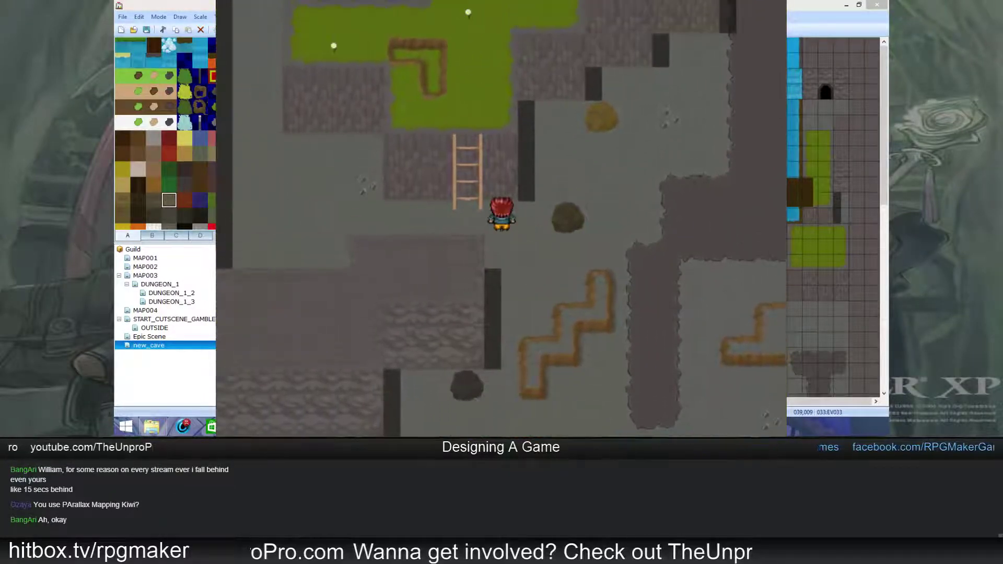
pyautogui.press('Up')
pyautogui.press('Up')
pyautogui.press('Right')
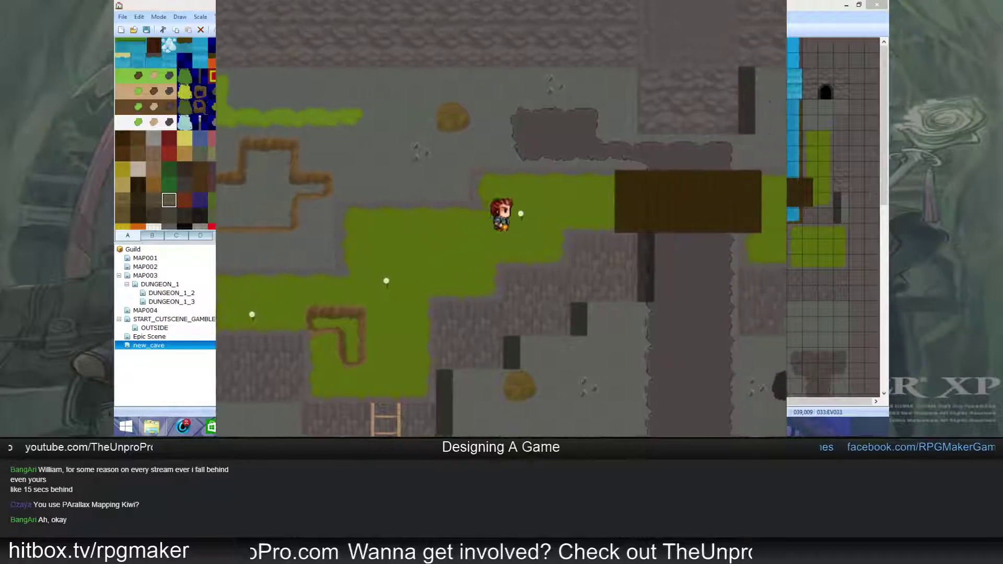
pyautogui.press('Right')
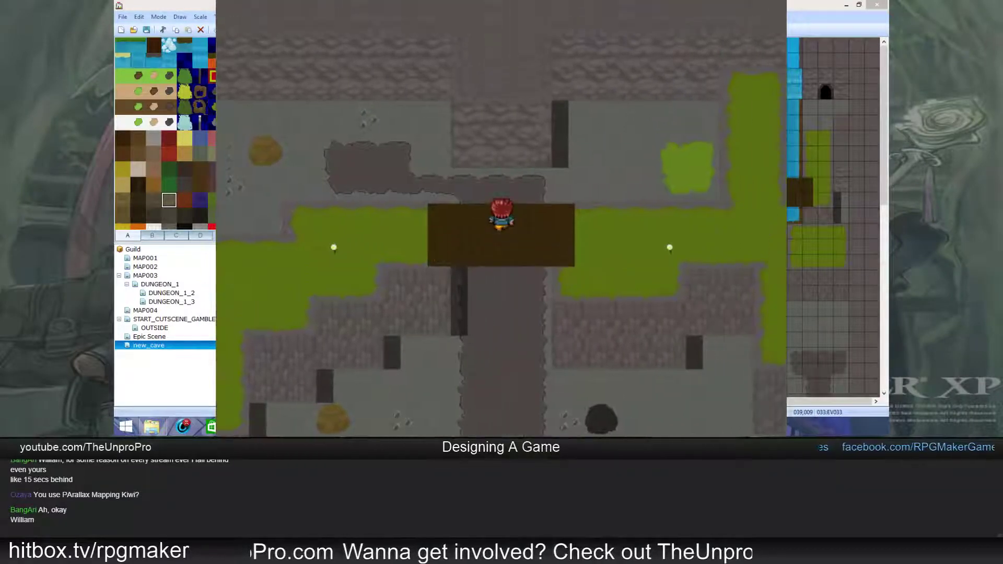
pyautogui.press('Right')
pyautogui.press('Down')
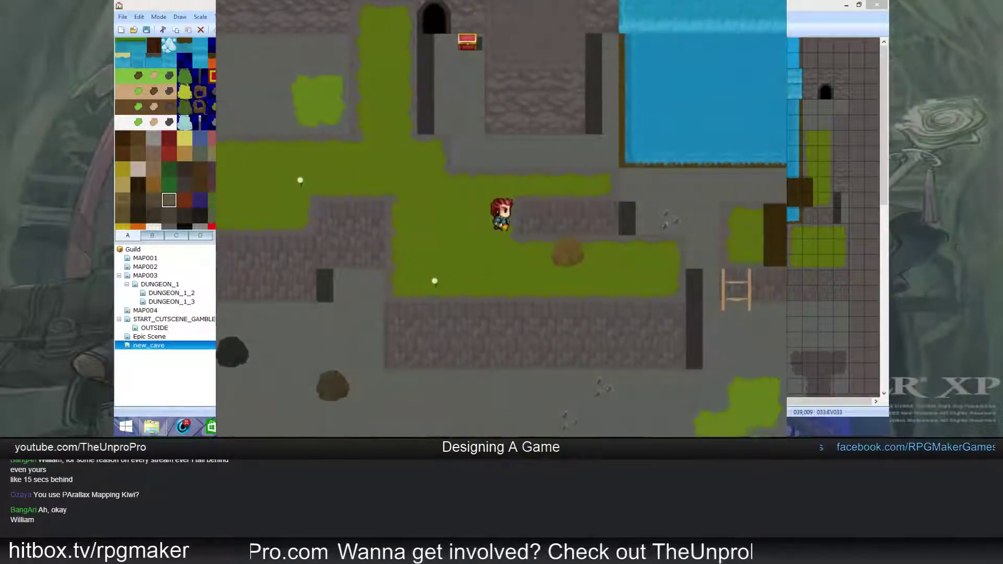
# - Test crossing the dirt-path bridge westward along both rows and return down the ladder to the dirt path
pyautogui.press('Left')
pyautogui.press('Up')
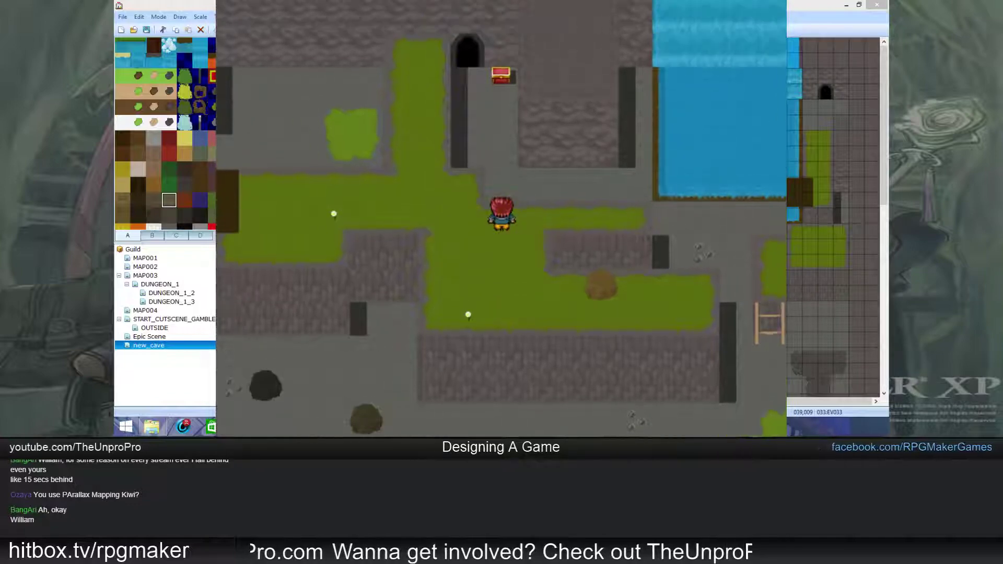
pyautogui.press('Left')
pyautogui.press('Left')
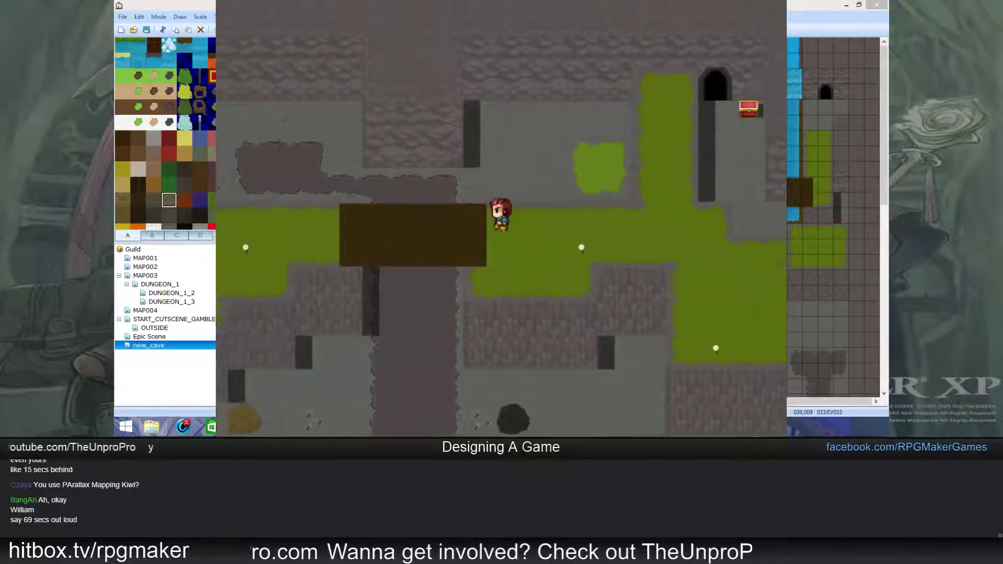
pyautogui.press('Right')
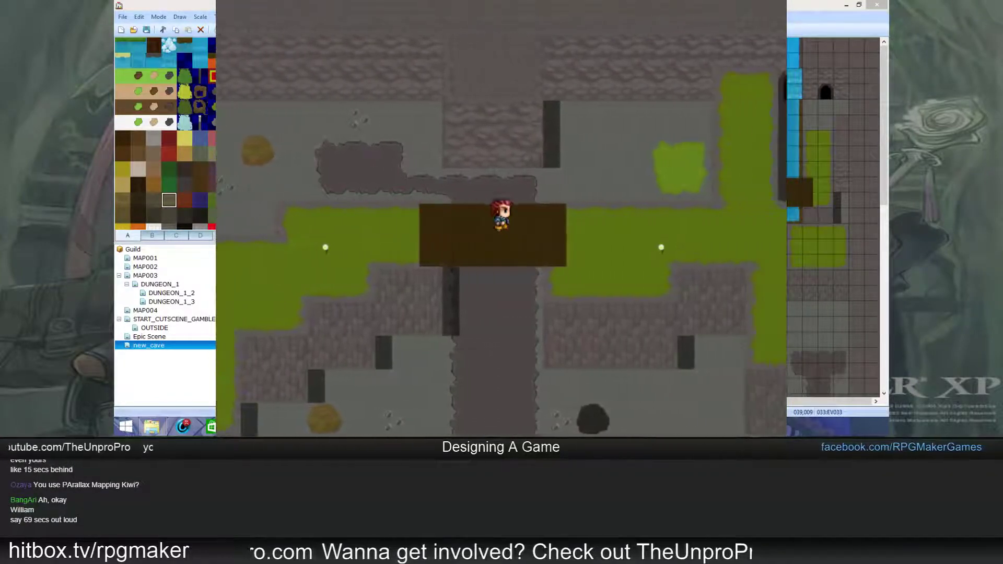
pyautogui.press('Down')
pyautogui.press('Left')
pyautogui.press('Right')
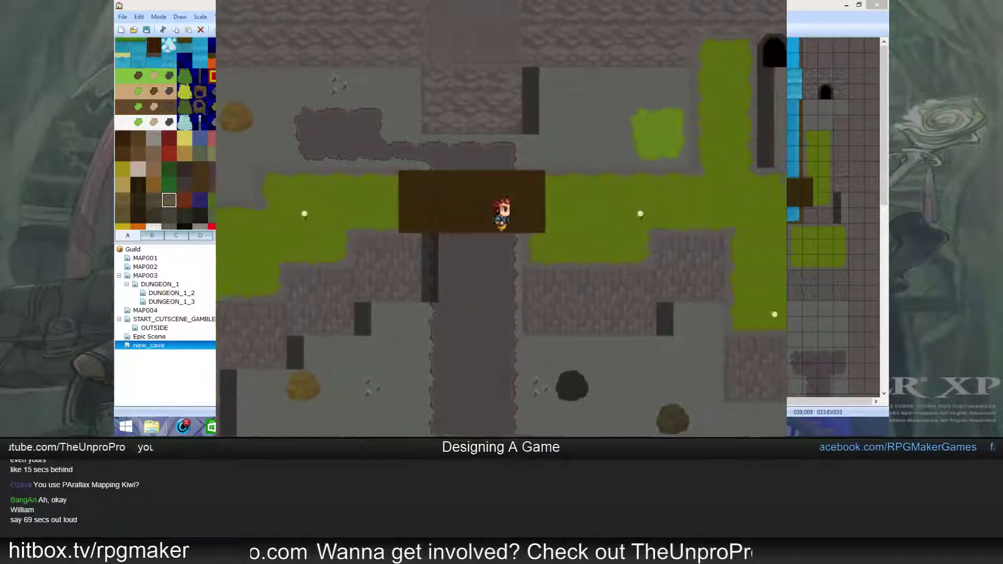
pyautogui.press('Right')
pyautogui.press('Left')
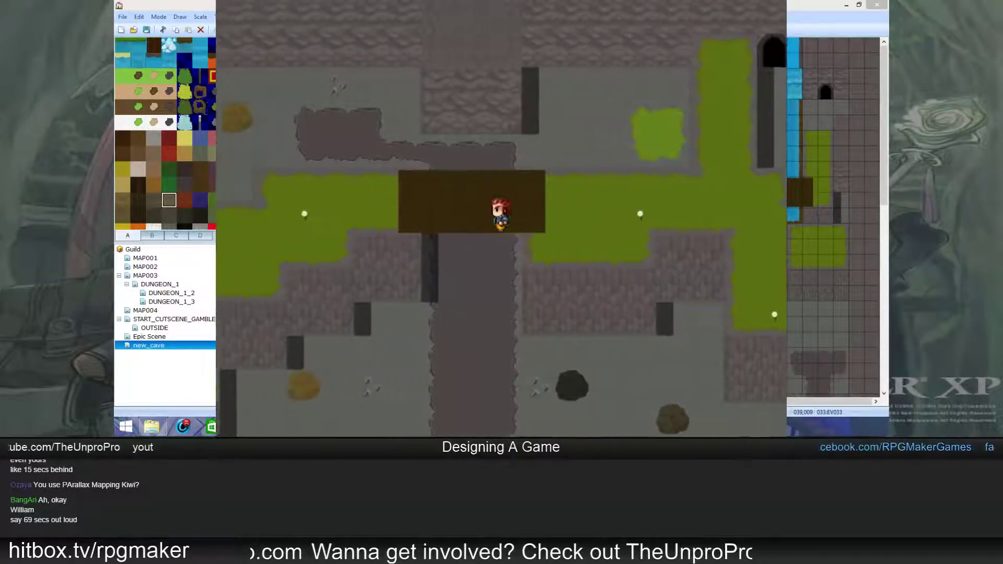
pyautogui.press('Left')
pyautogui.press('Down')
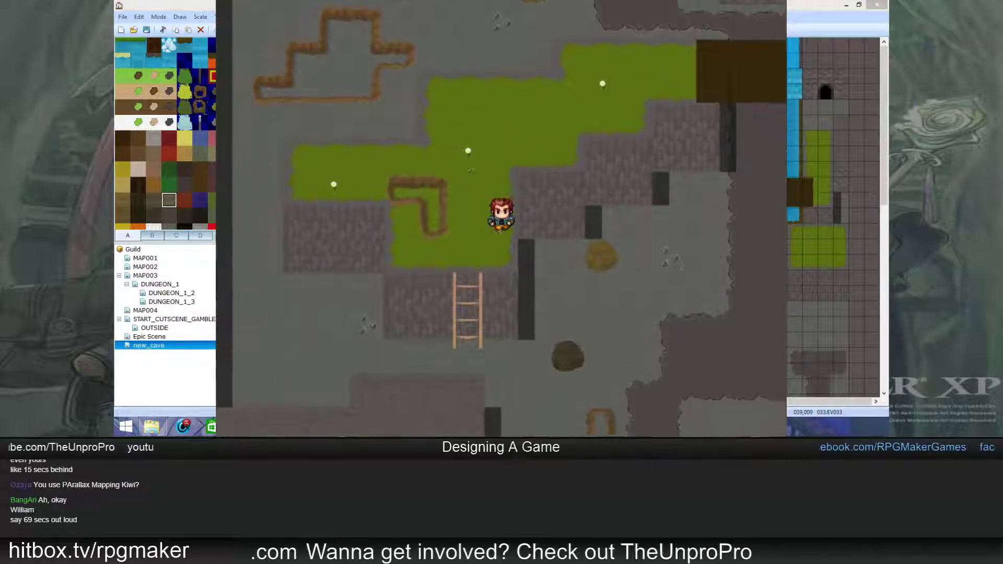
pyautogui.press('Down')
pyautogui.press('Right')
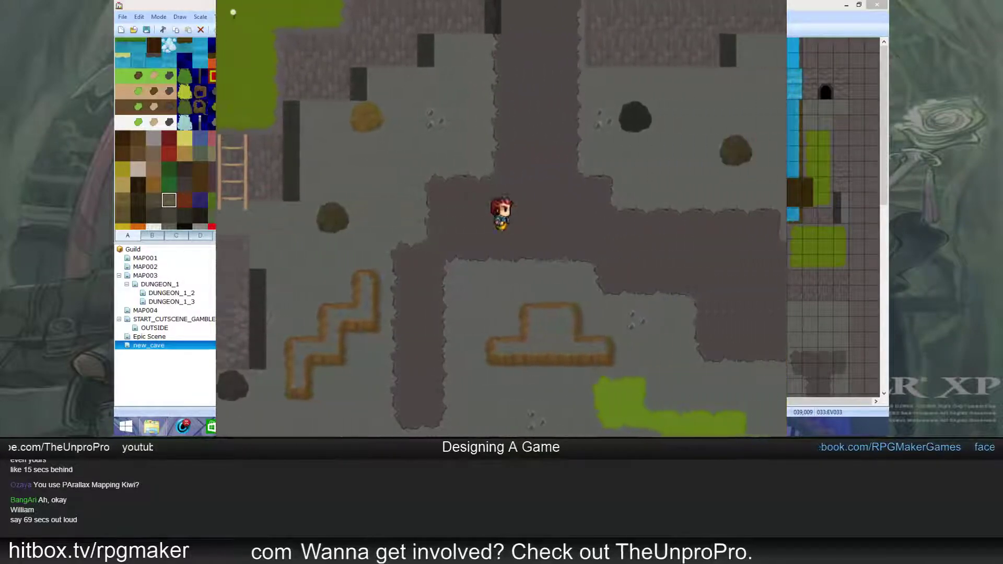
pyautogui.press('Left')
pyautogui.press('Left')
pyautogui.press('Down')
pyautogui.press('Up')
pyautogui.press('Down')
pyautogui.press('Right')
pyautogui.press('Up')
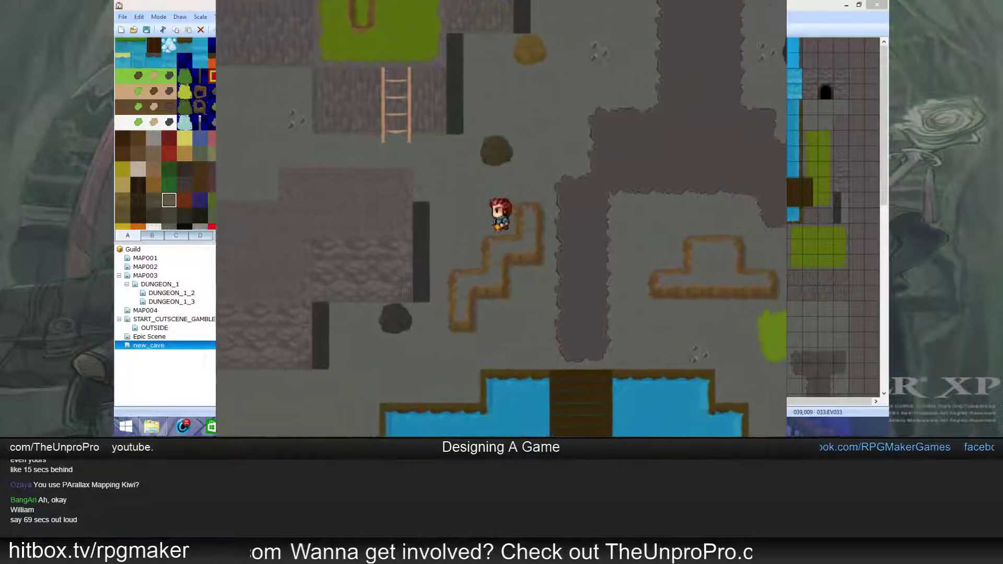
pyautogui.press('Right')
pyautogui.press('Right')
pyautogui.press('Left')
pyautogui.press('Down')
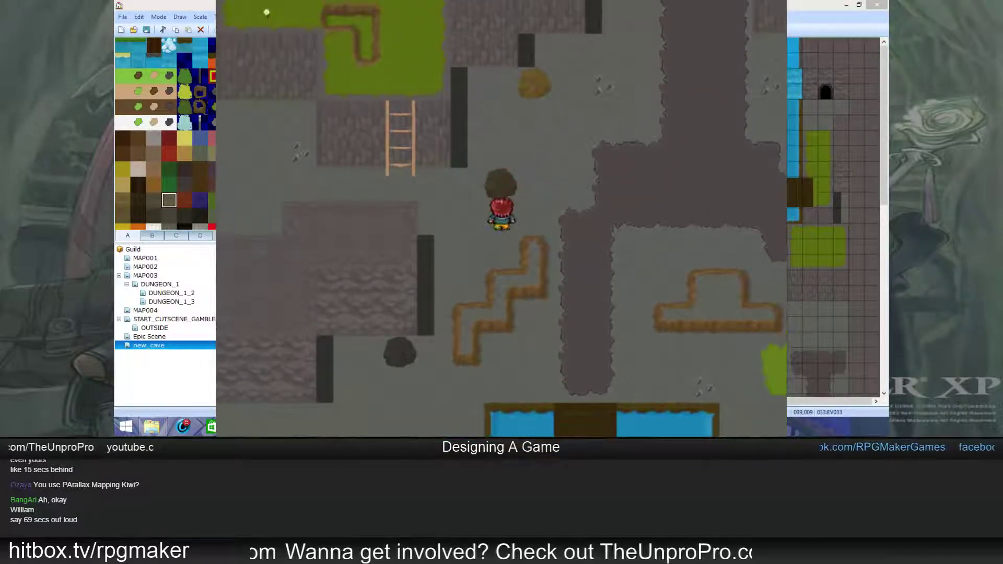
pyautogui.press('Up')
pyautogui.press('Right')
pyautogui.press('Left')
pyautogui.press('Down')
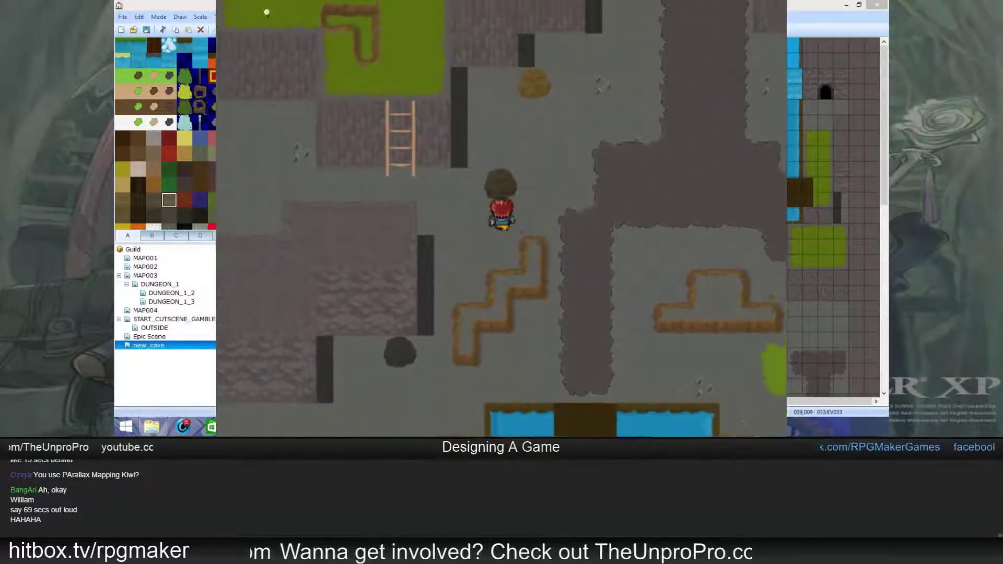
pyautogui.press('Right')
pyautogui.press('Up')
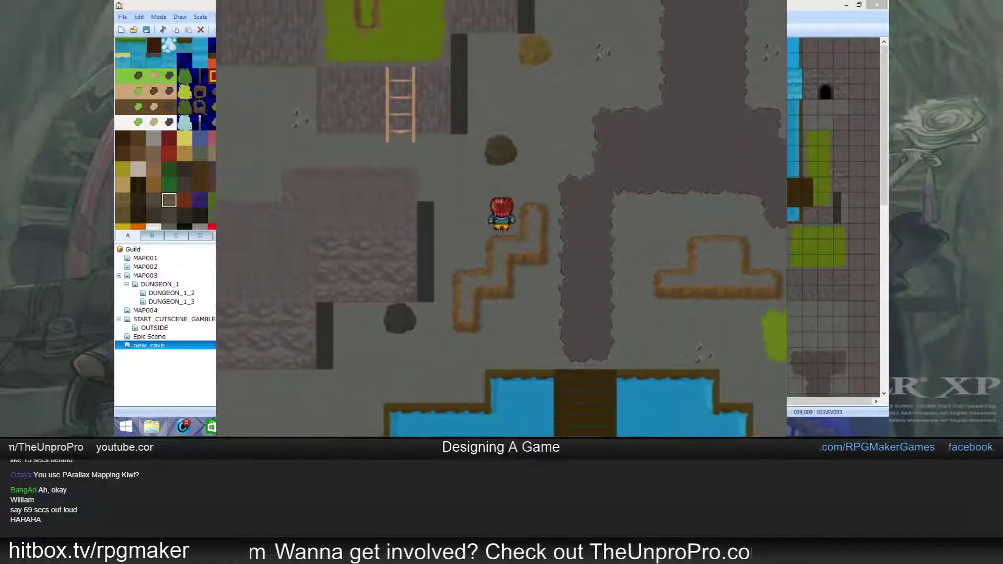
# - Climb the ladder by the river, test crossing the river bridge, and test passing beneath its west end
pyautogui.press('Right')
pyautogui.press('Up')
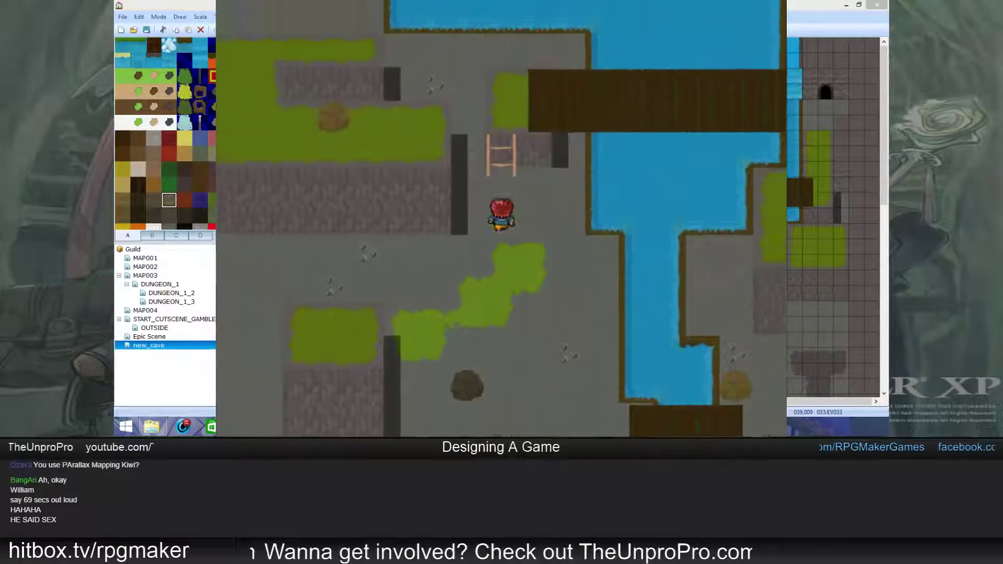
pyautogui.press('Up')
pyautogui.press('Right')
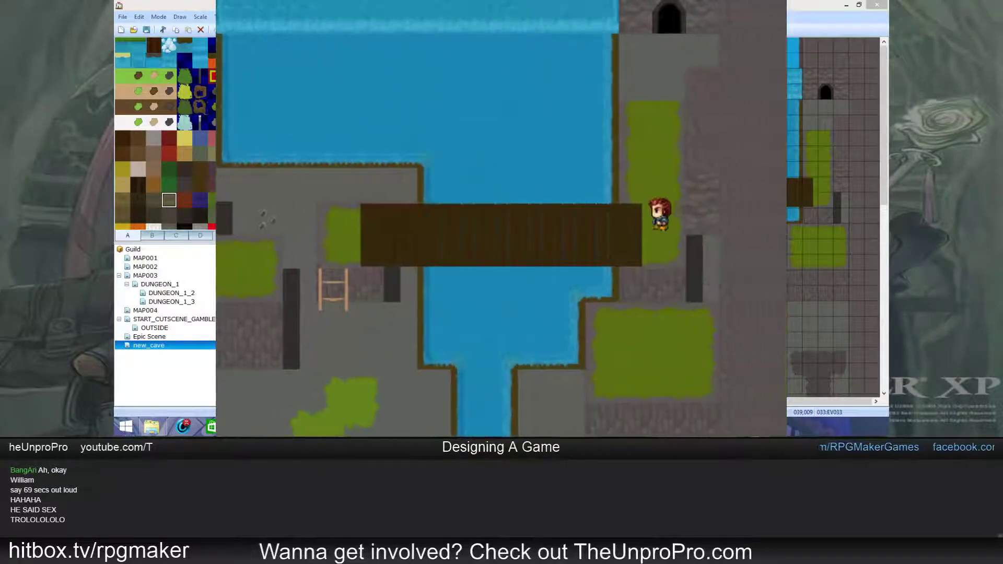
pyautogui.press('Right')
pyautogui.press('Up')
pyautogui.press('Up')
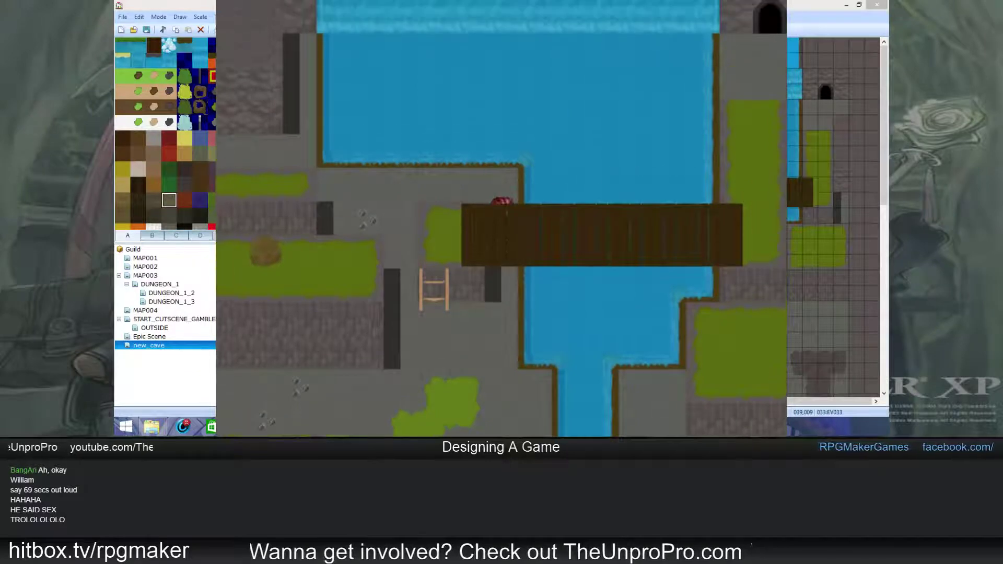
# - Test crossing the small southern river bridge in both directions, walking back north to the river ladder, and end the playtest
pyautogui.press('Down')
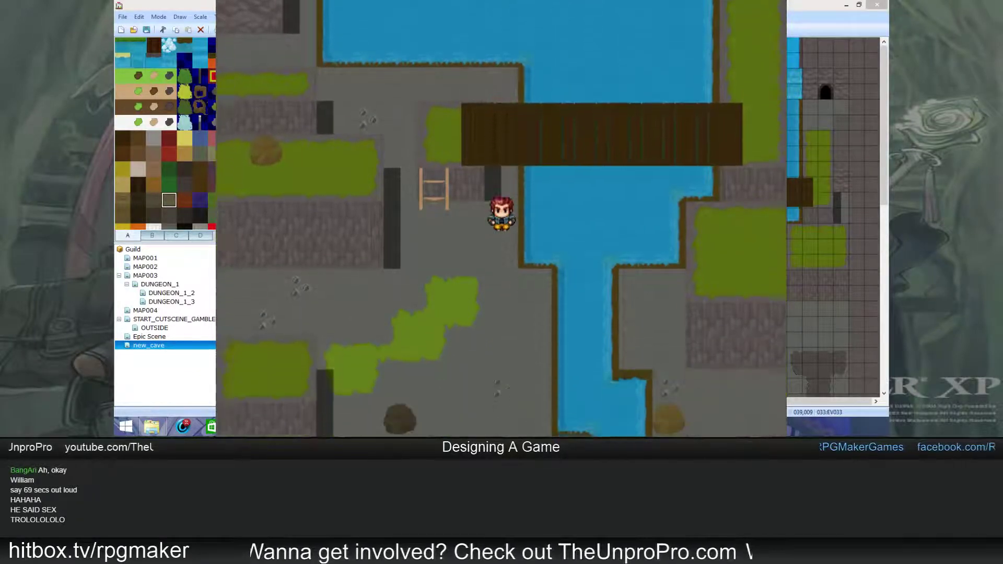
pyautogui.press('Right')
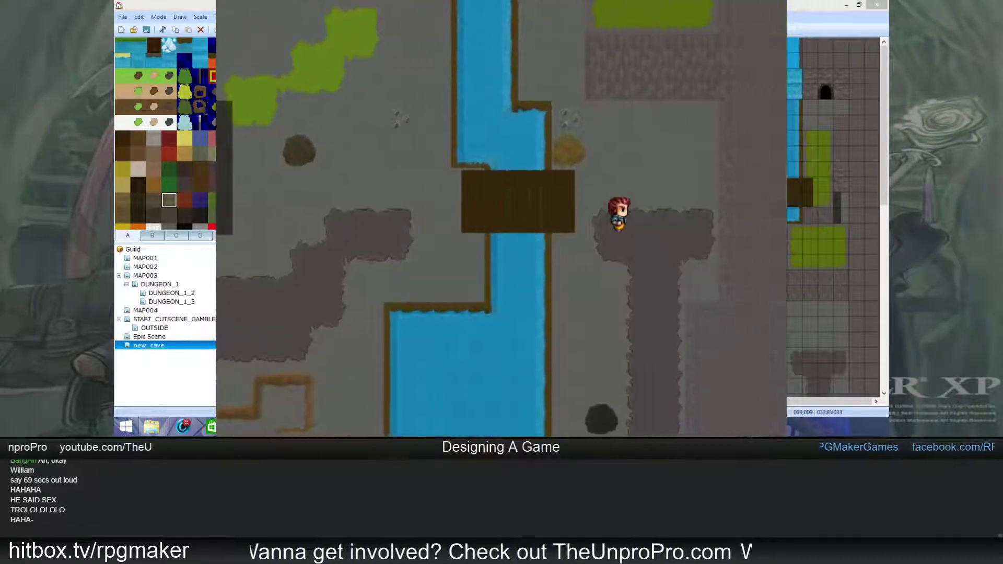
pyautogui.press('Left')
pyautogui.press('Right')
pyautogui.press('Left')
pyautogui.press('Up')
pyautogui.press('Up')
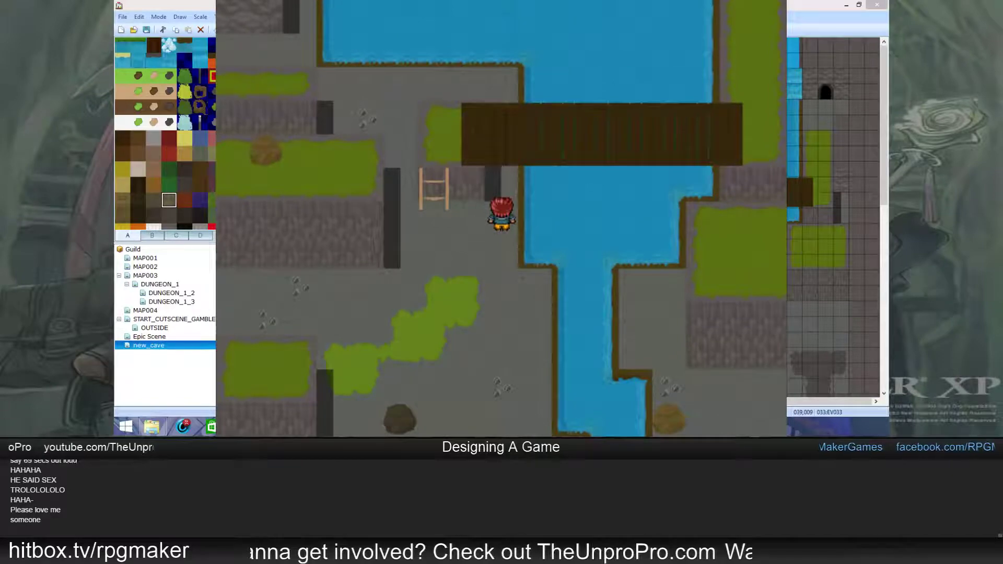
pyautogui.hotkey('alt', 'F4')
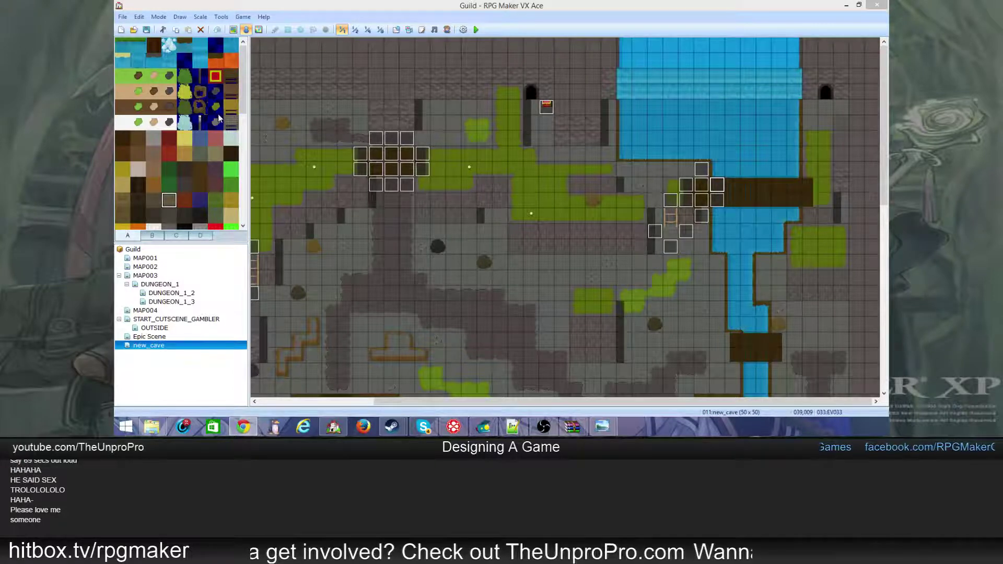
# - Switch the new_cave map to map-drawing mode and look through the tiles in tileset A
pyautogui.click(187, 78)
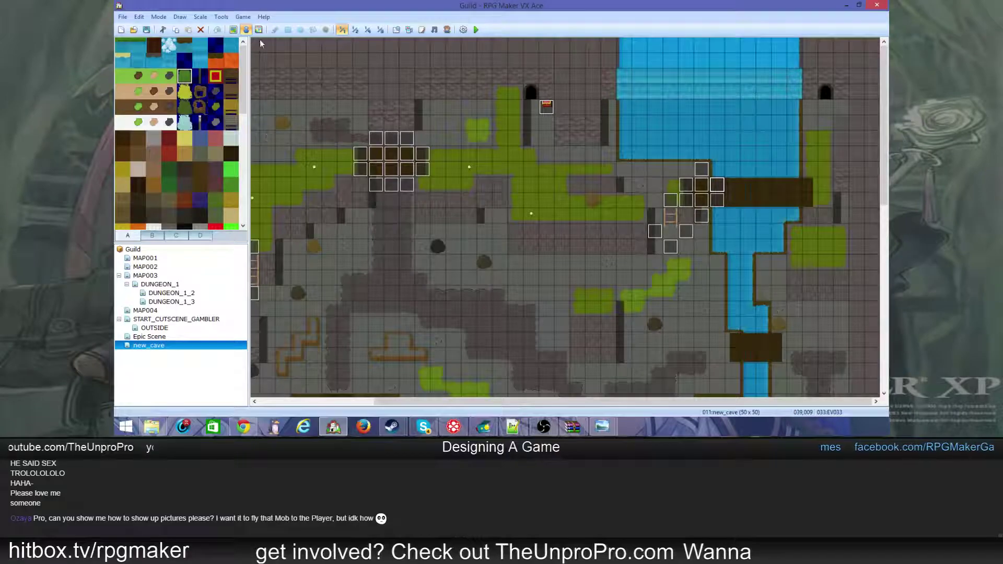
pyautogui.click(231, 32)
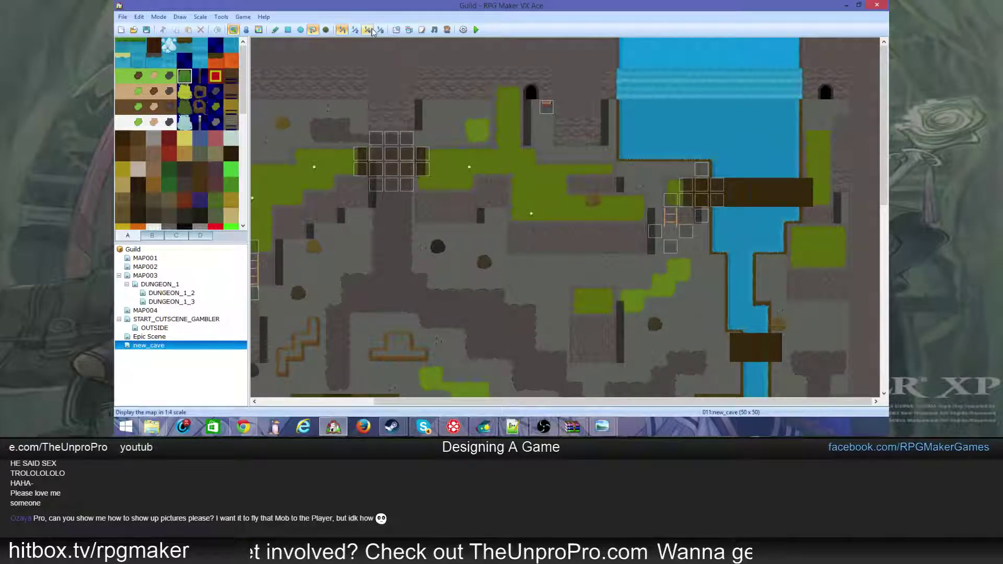
pyautogui.click(228, 104)
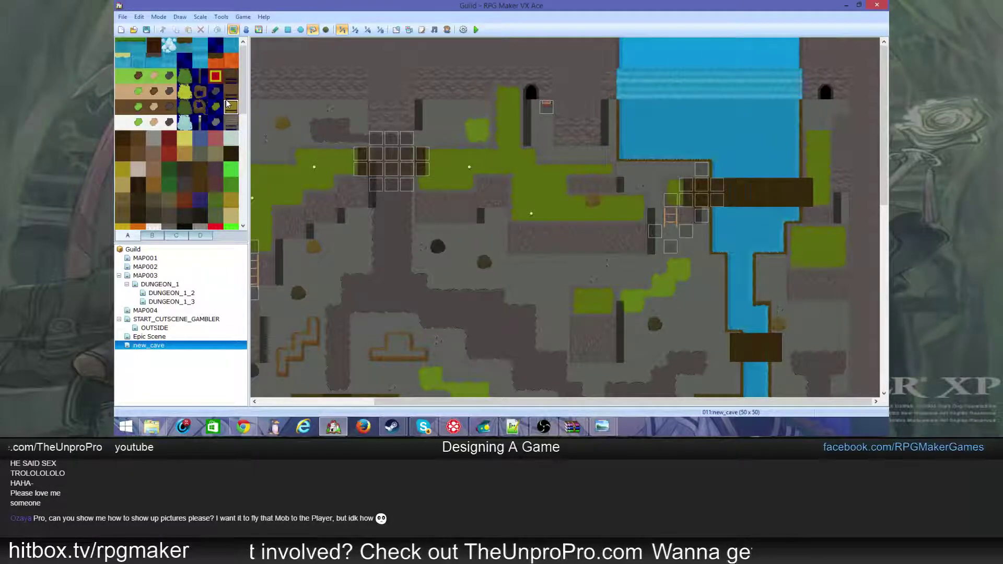
pyautogui.scroll(-4, 228, 105)
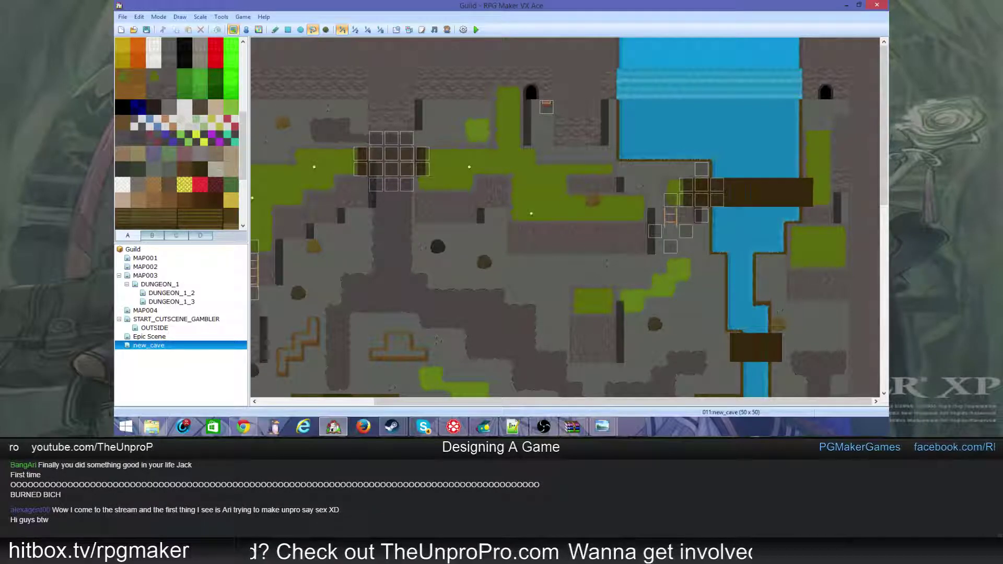
pyautogui.hotkey('alt', 'Tab')
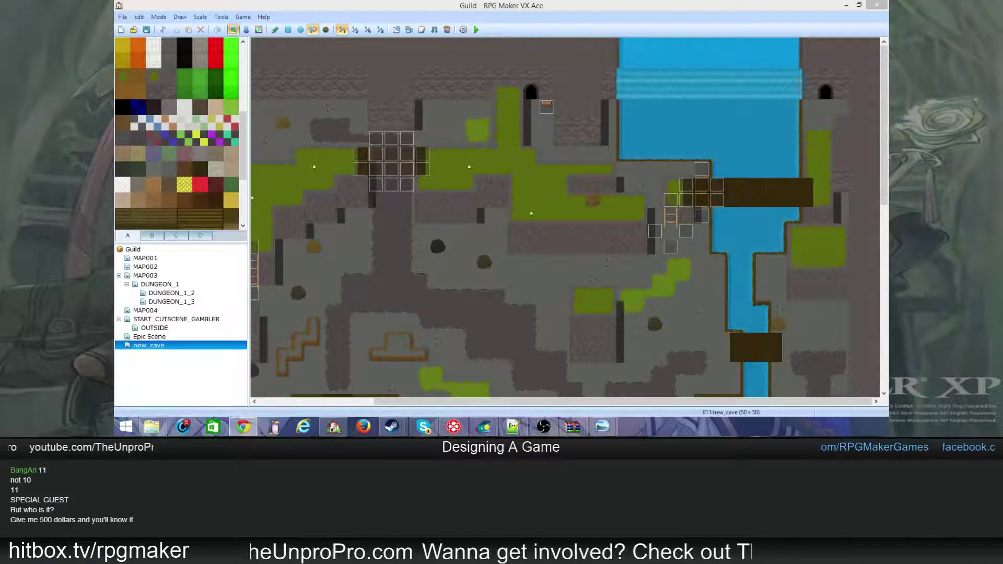
pyautogui.click(221, 152)
pyautogui.scroll(-3, 224, 153)
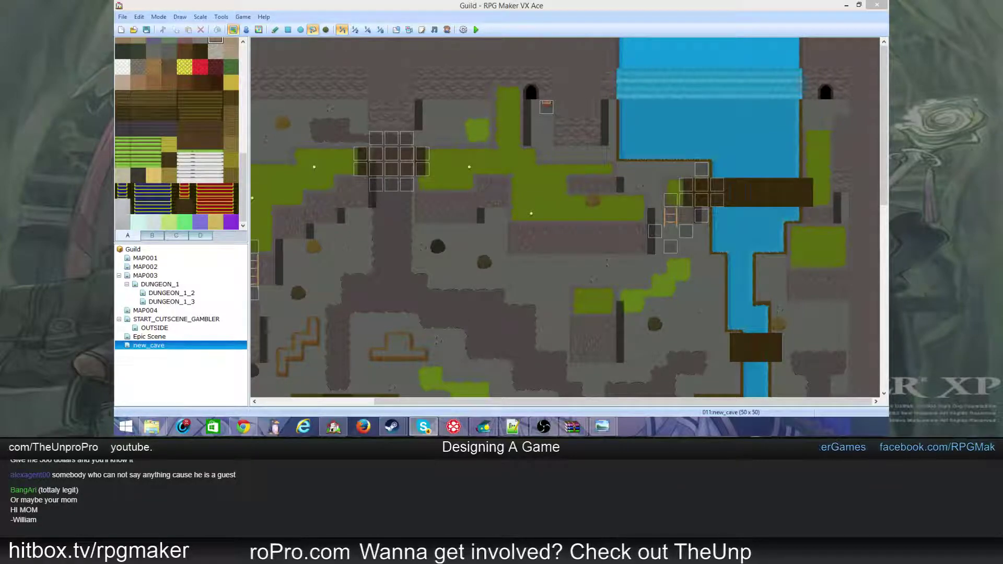
# - Switch to Windows Photo Viewer and examine the chest sprites and loose lid pieces in the GIMP screenshot up close
pyautogui.hotkey('alt', 'Tab')
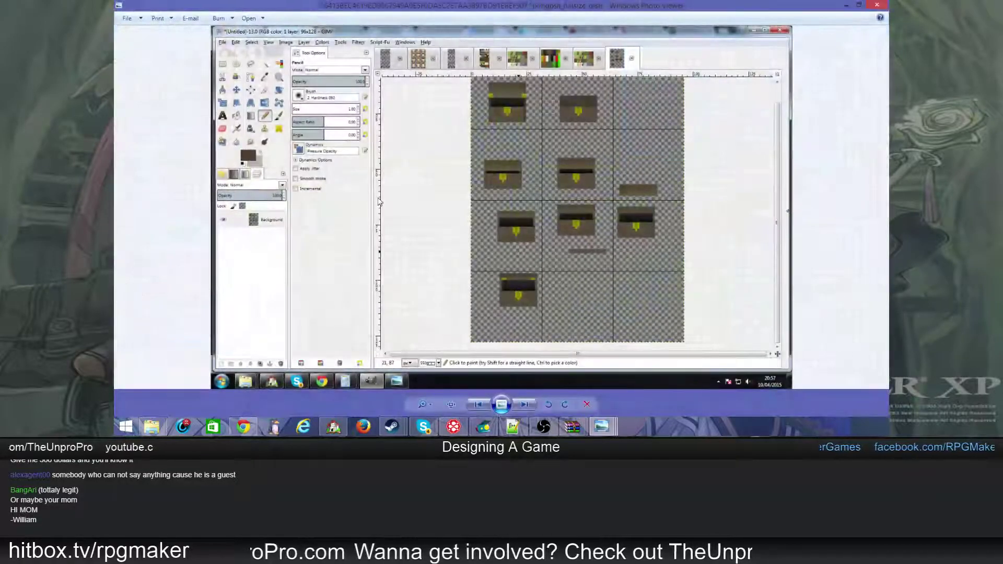
pyautogui.scroll(10, 524, 247)
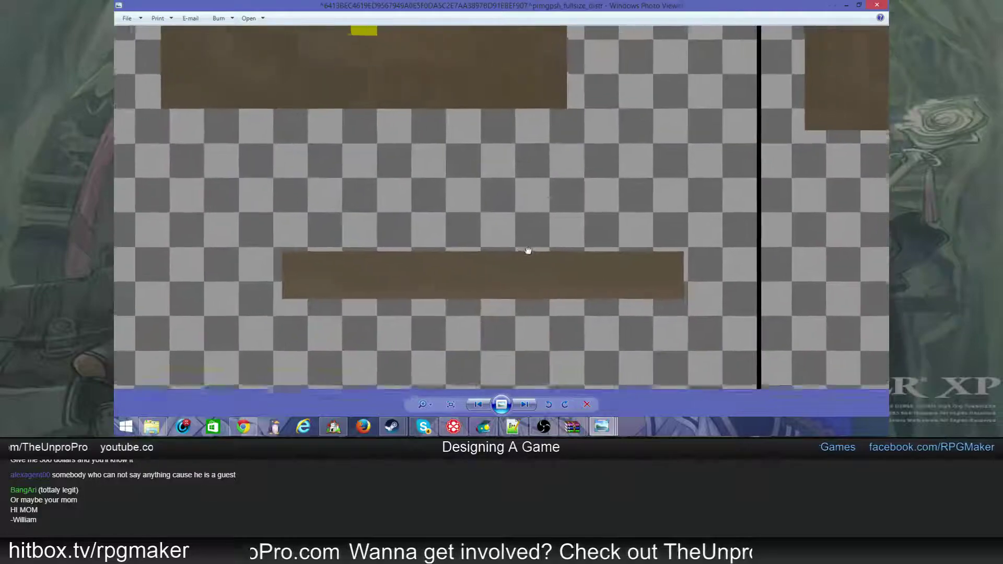
pyautogui.scroll(-10, 525, 247)
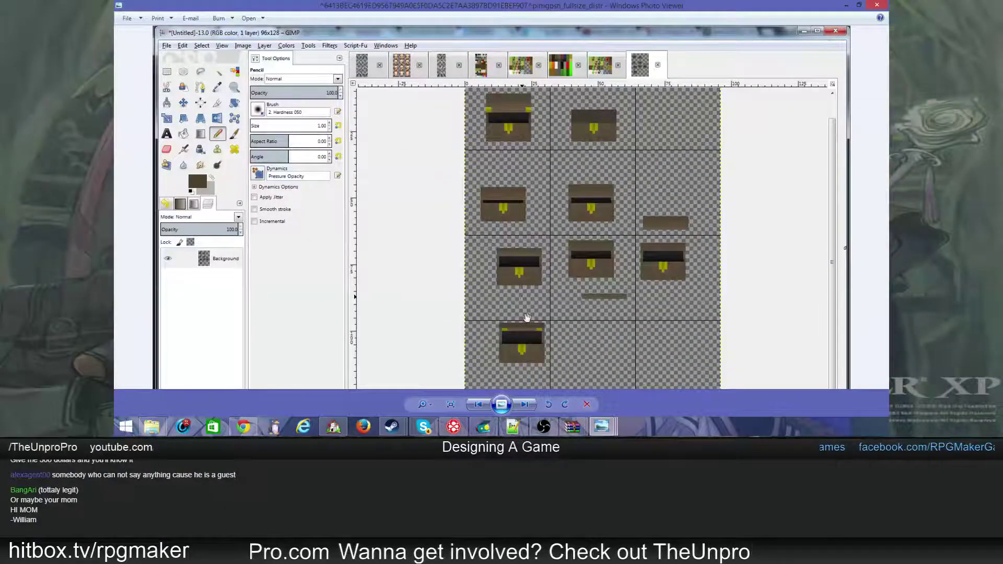
pyautogui.scroll(3, 526, 319)
pyautogui.scroll(-5, 533, 217)
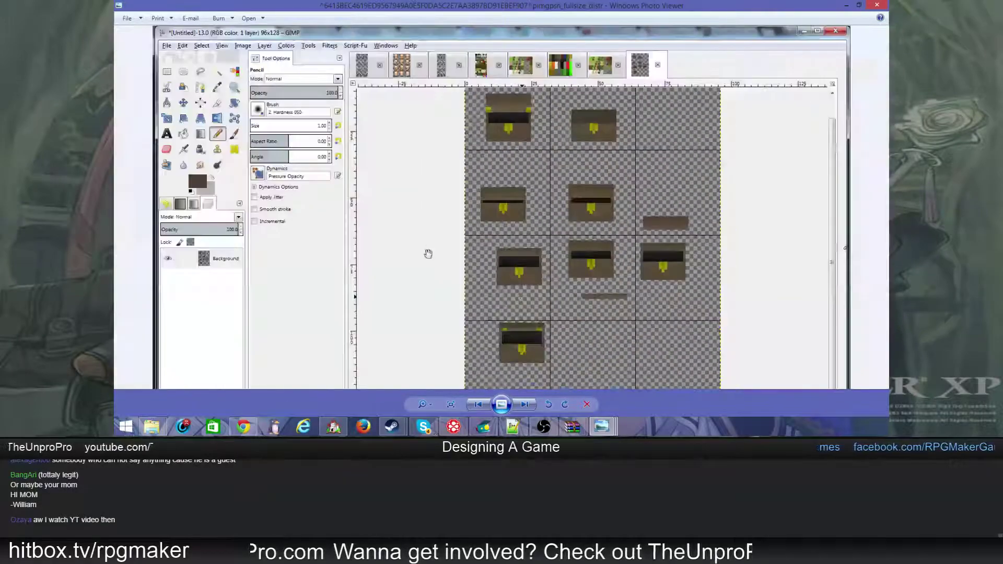
pyautogui.scroll(5, 552, 259)
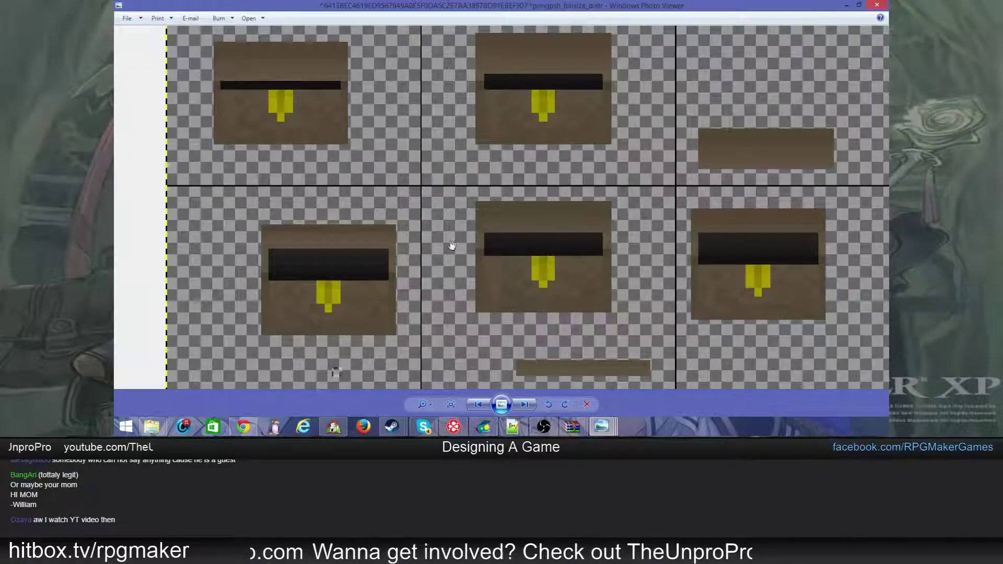
pyautogui.scroll(2, 354, 253)
pyautogui.moveTo(342, 231); pyautogui.dragTo(420, 203)
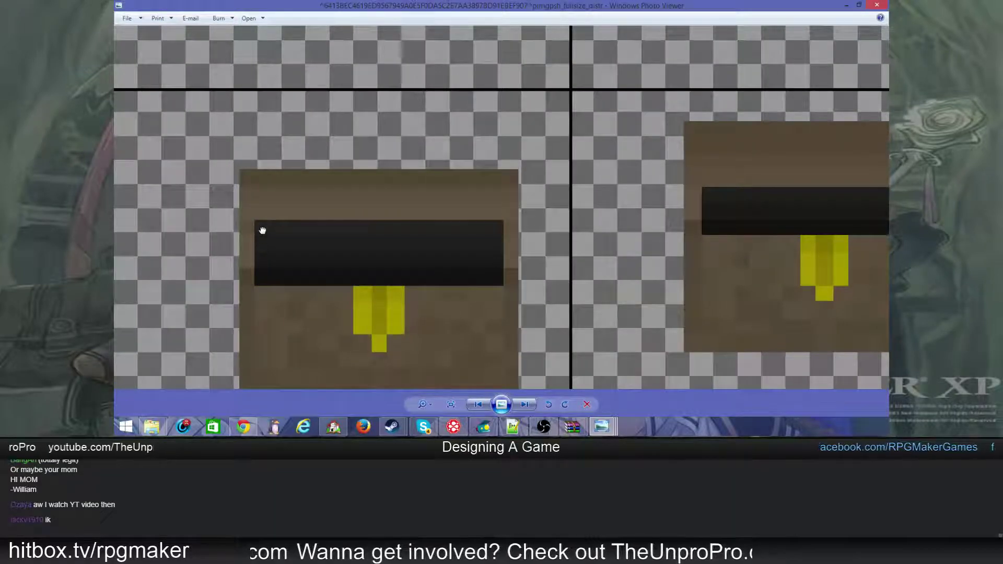
pyautogui.moveTo(275, 232); pyautogui.dragTo(297, 233)
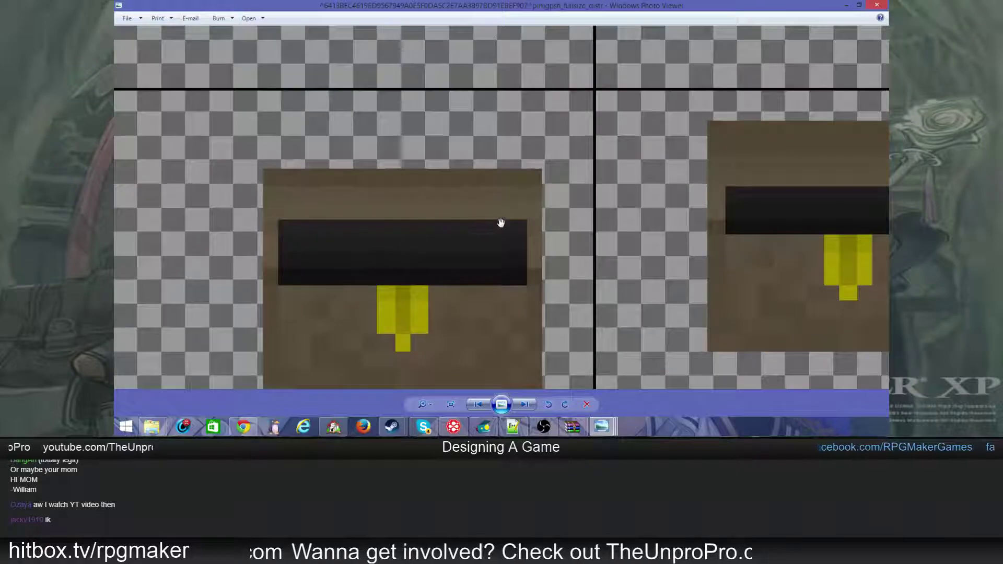
# - Inspect the open chest with yellow corners in the sprite sheet's bottom row and compare it with the rows above
pyautogui.scroll(-5, 579, 210)
pyautogui.scroll(4, 495, 352)
pyautogui.scroll(3, 495, 351)
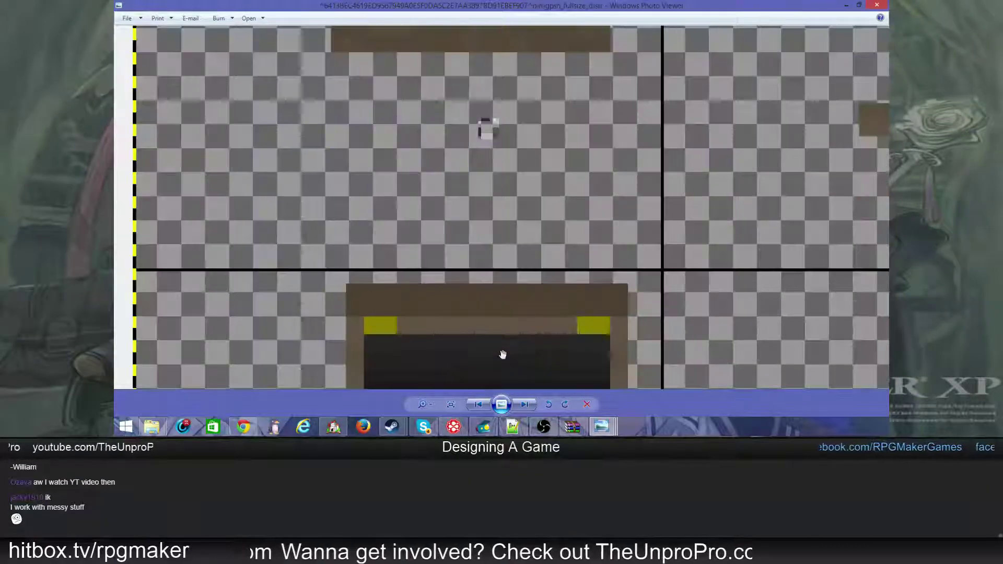
pyautogui.moveTo(501, 353); pyautogui.dragTo(568, 202)
pyautogui.scroll(-5, 566, 201)
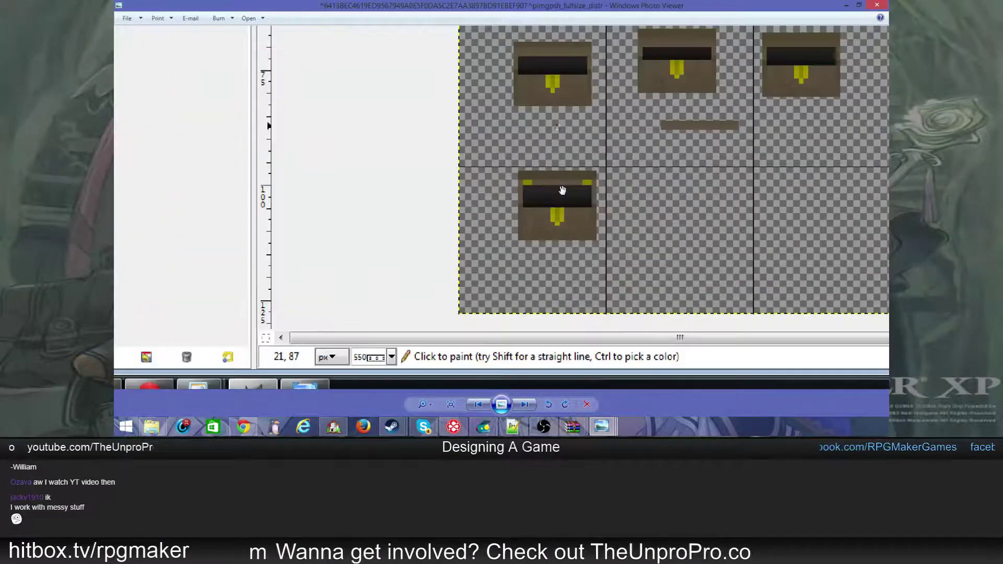
pyautogui.scroll(4, 563, 191)
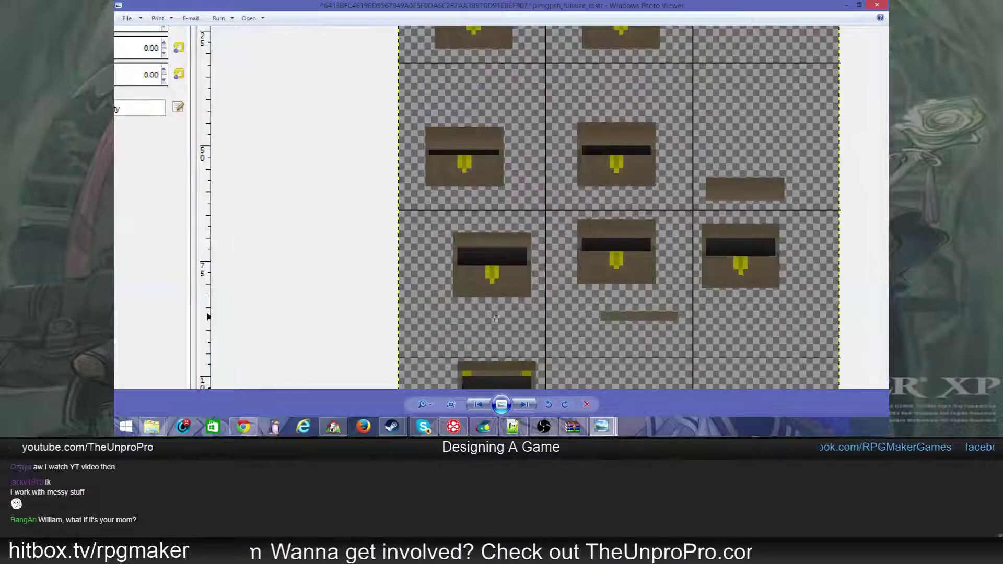
# - Examine GIMP's toolbox and pencil options in the screenshot up close, and close the image viewer
pyautogui.hotkey('alt', 'Tab')
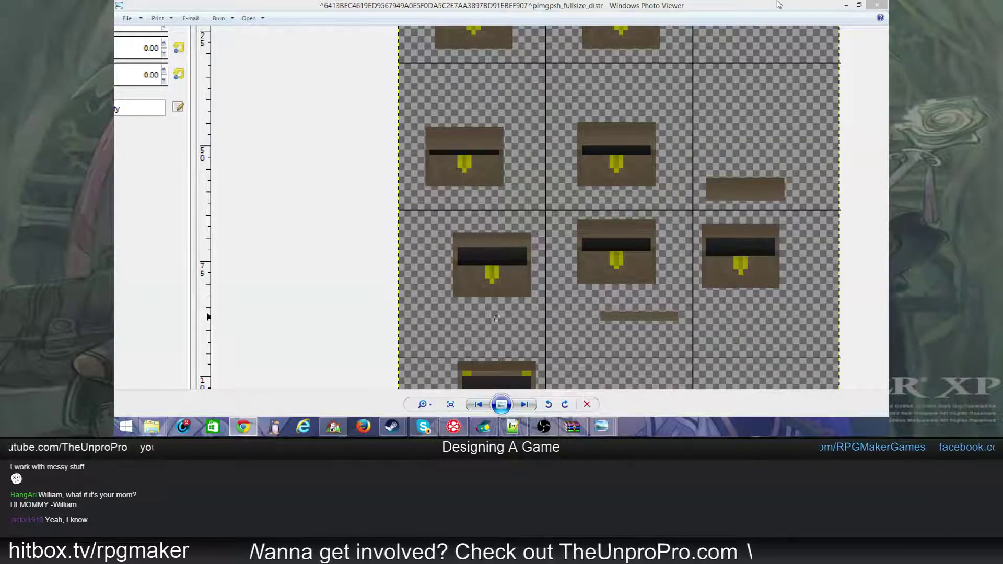
pyautogui.click(766, 52)
pyautogui.scroll(6, 311, 171)
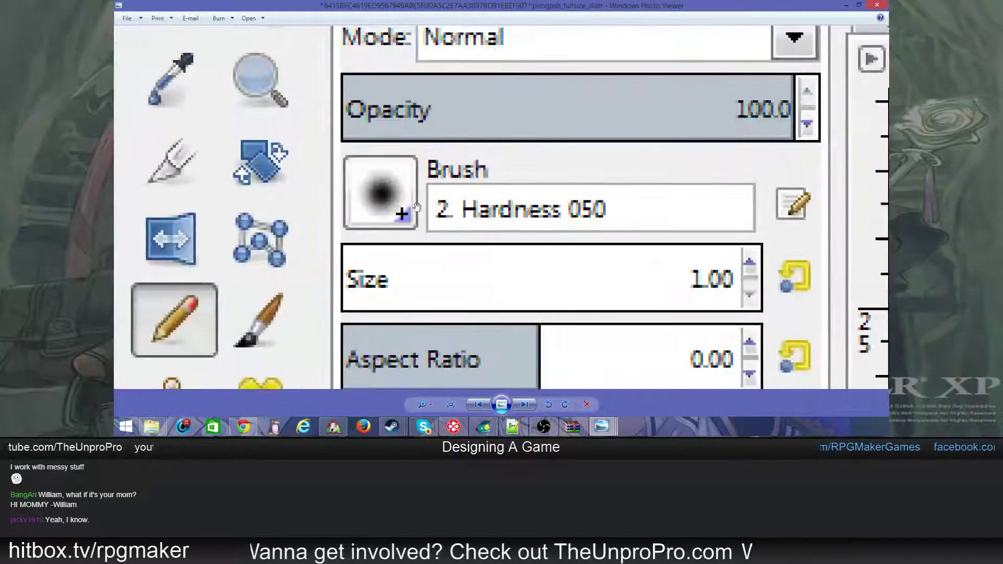
pyautogui.scroll(-6, 324, 287)
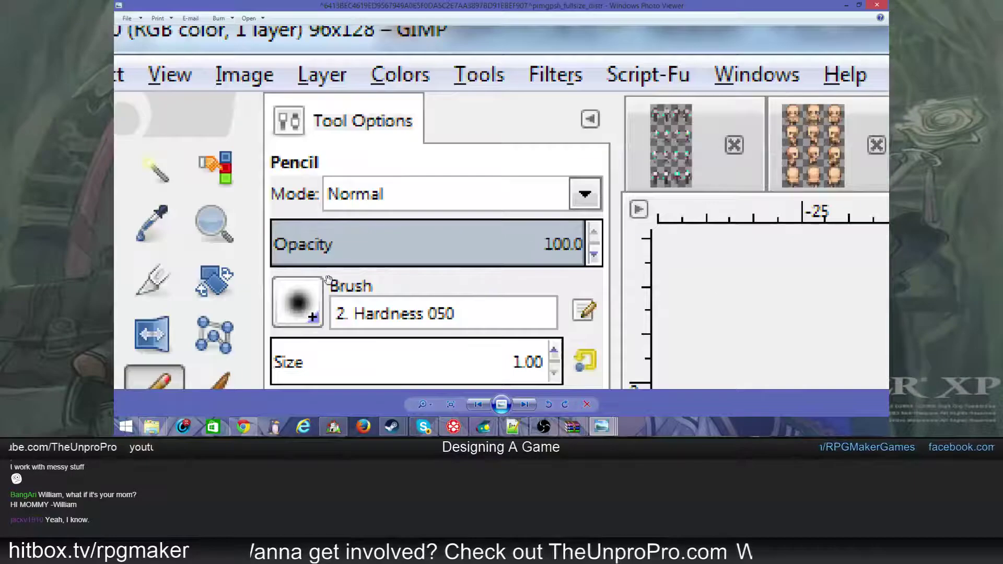
pyautogui.scroll(4, 340, 192)
pyautogui.scroll(-3, 341, 191)
pyautogui.scroll(3, 293, 192)
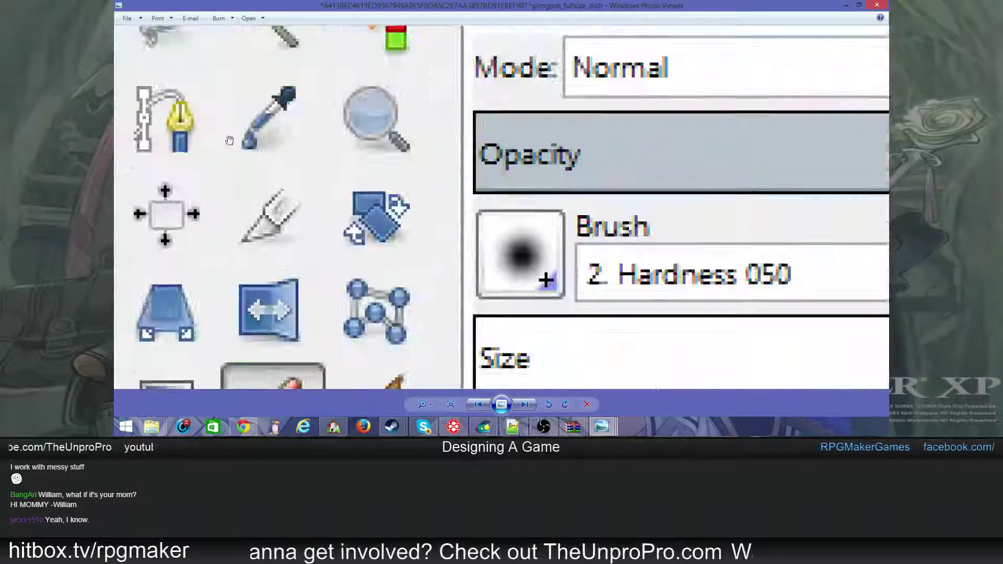
pyautogui.scroll(-1, 261, 191)
pyautogui.scroll(5, 240, 190)
pyautogui.moveTo(219, 224); pyautogui.dragTo(632, 437)
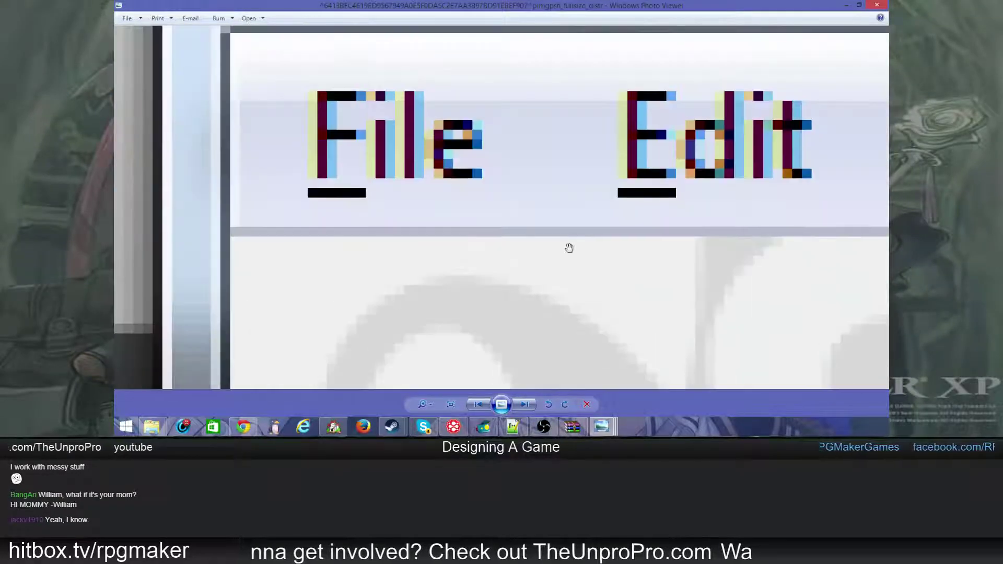
pyautogui.scroll(-6, 424, 155)
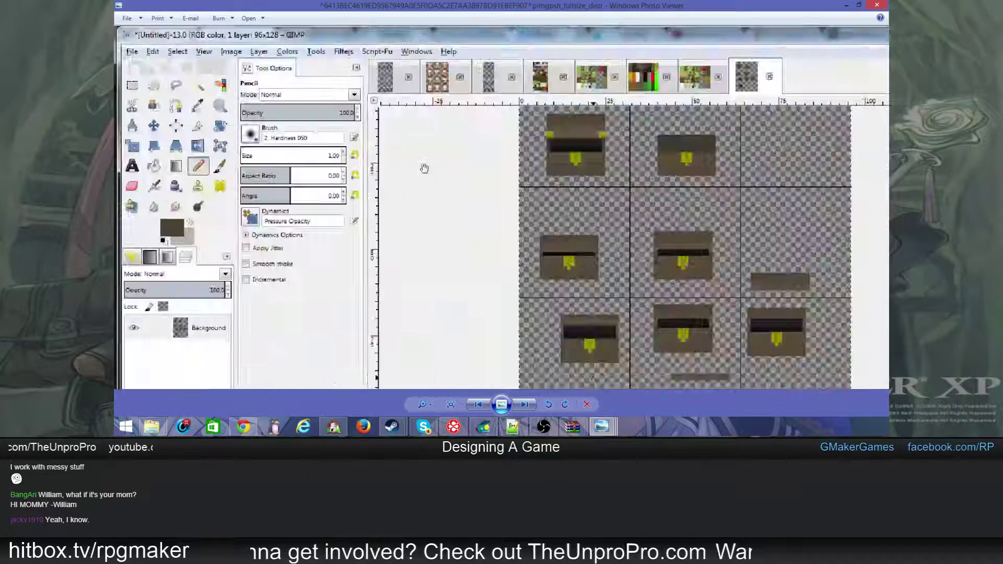
pyautogui.click(880, 6)
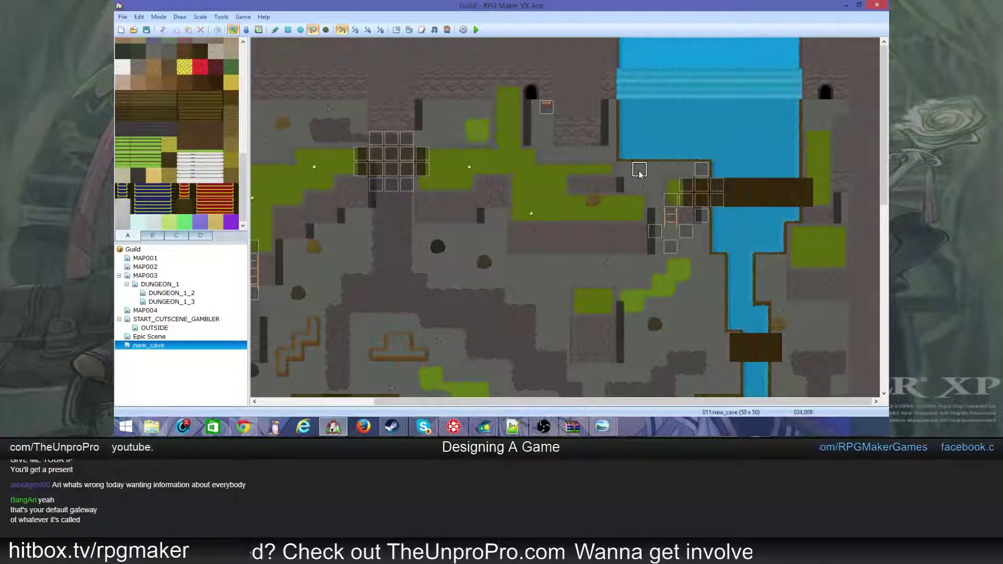
# - Try filling the water above the waterfall with the selected tile, and undo the fill
pyautogui.click(633, 62)
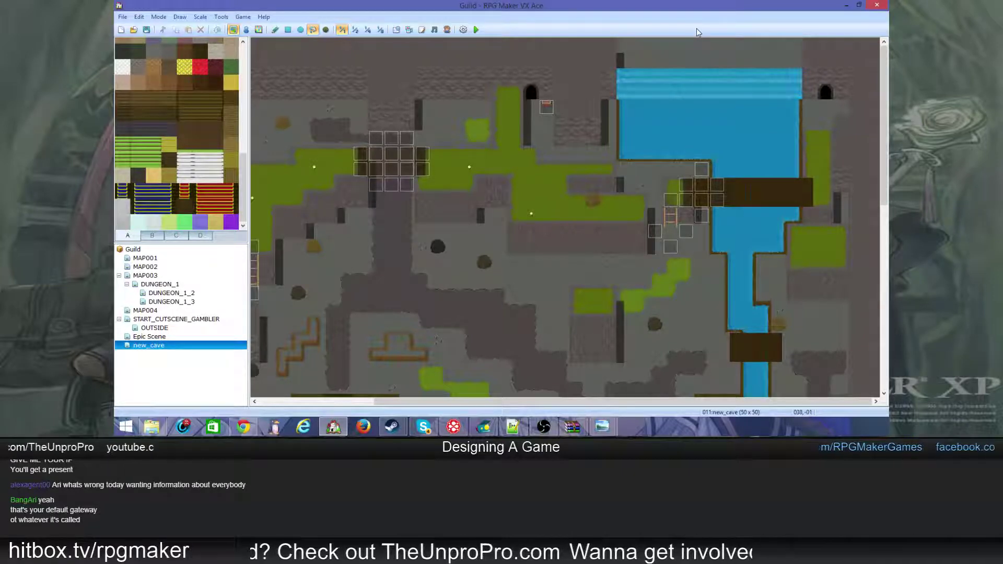
pyautogui.hotkey('ctrl', 'z')
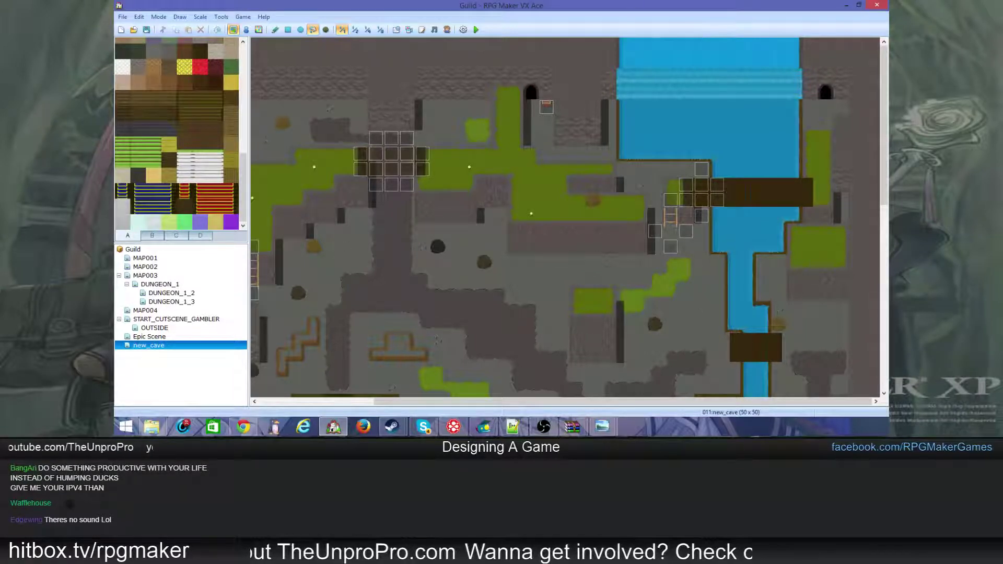
pyautogui.hotkey('alt', 'Tab')
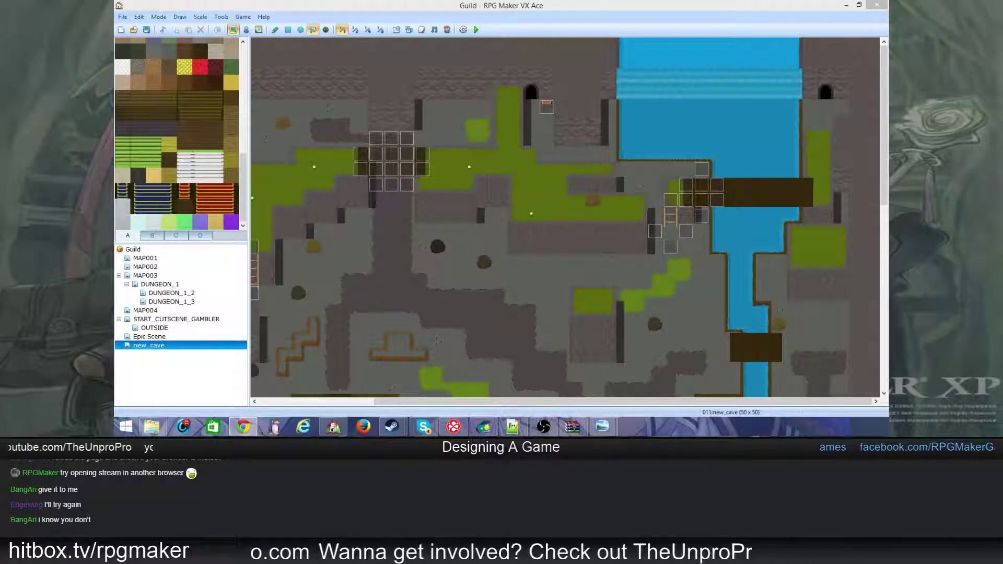
pyautogui.click(407, 185)
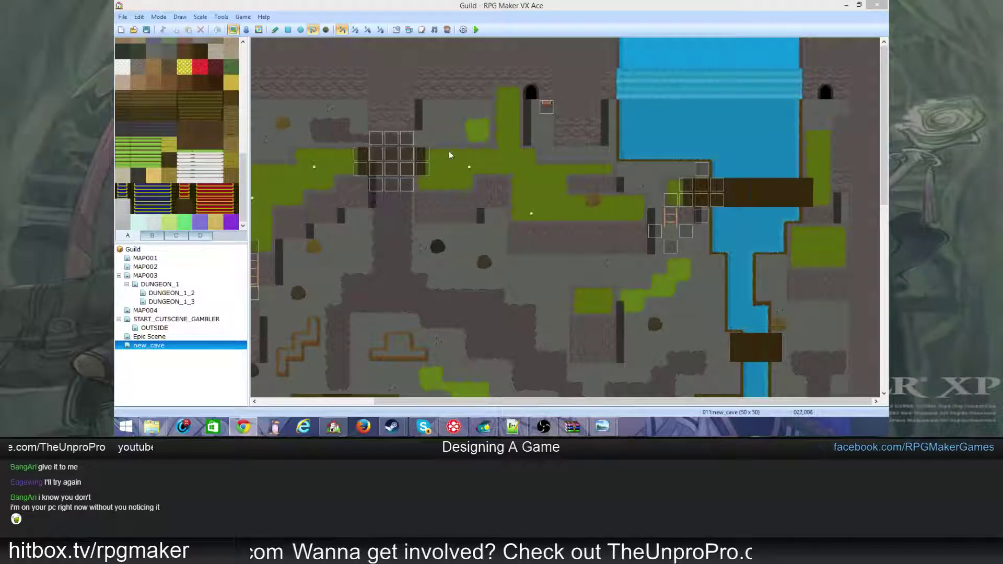
pyautogui.click(438, 246)
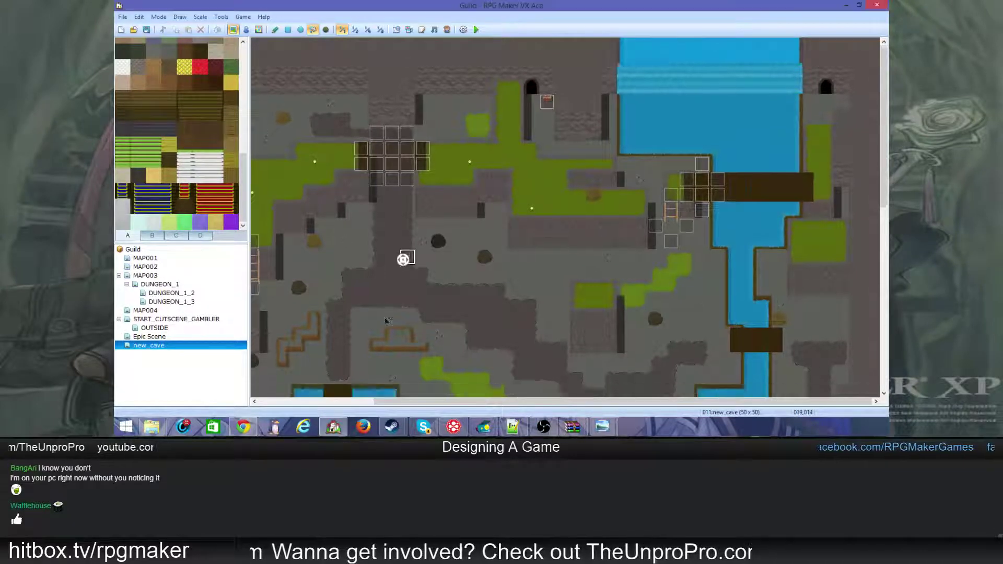
pyautogui.scroll(-10, 403, 260)
pyautogui.scroll(7, 387, 250)
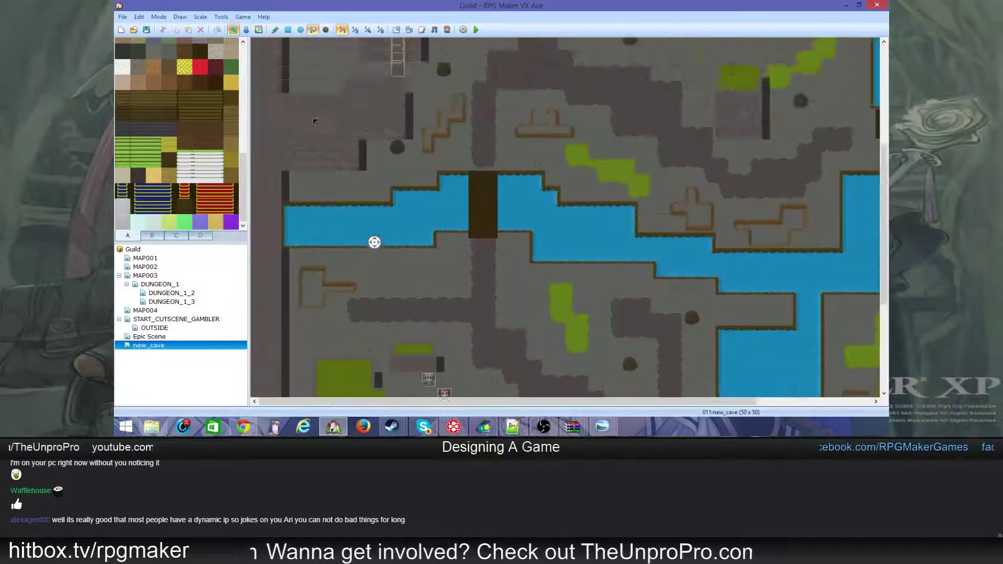
pyautogui.scroll(-3, 462, 292)
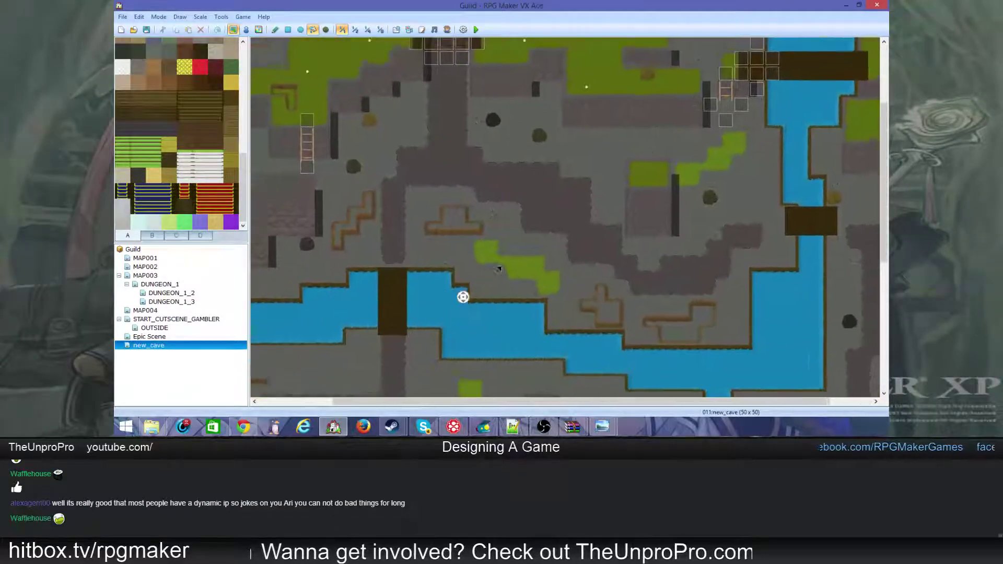
pyautogui.scroll(1, 486, 235)
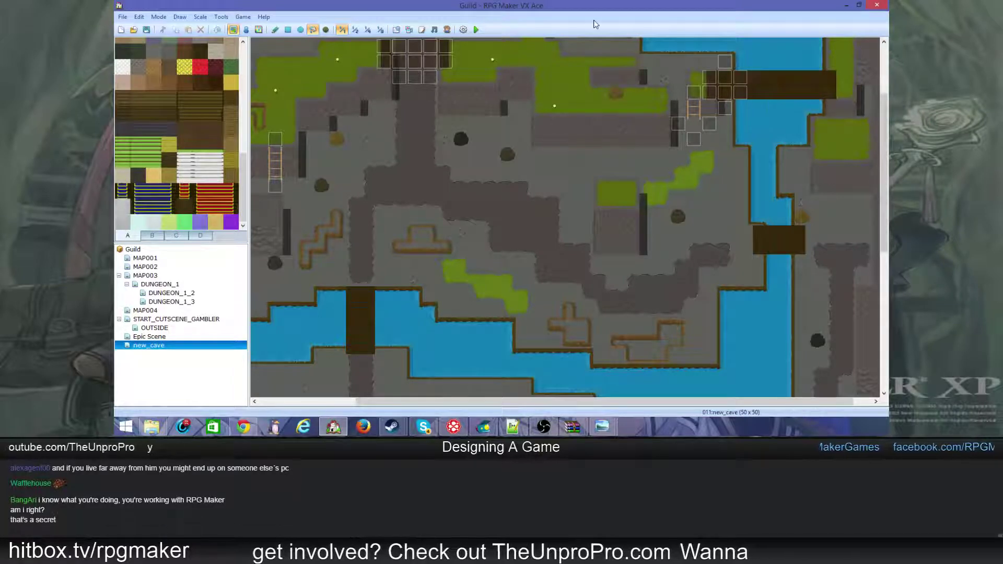
# - Try extending the raised grass ledge near the south dirt path eastward with the pencil, and undo the changes to its edge
pyautogui.moveTo(566, 124)
pyautogui.mouseDown(button='middle')
pyautogui.moveTo(754, 251)
pyautogui.moveTo(560, 232)
pyautogui.mouseUp(button='middle')
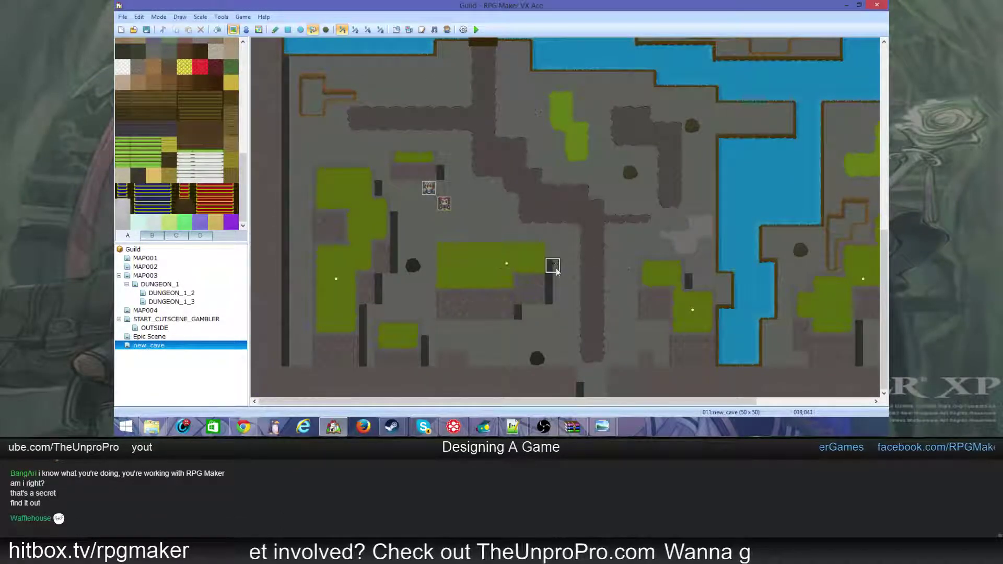
pyautogui.click(275, 30)
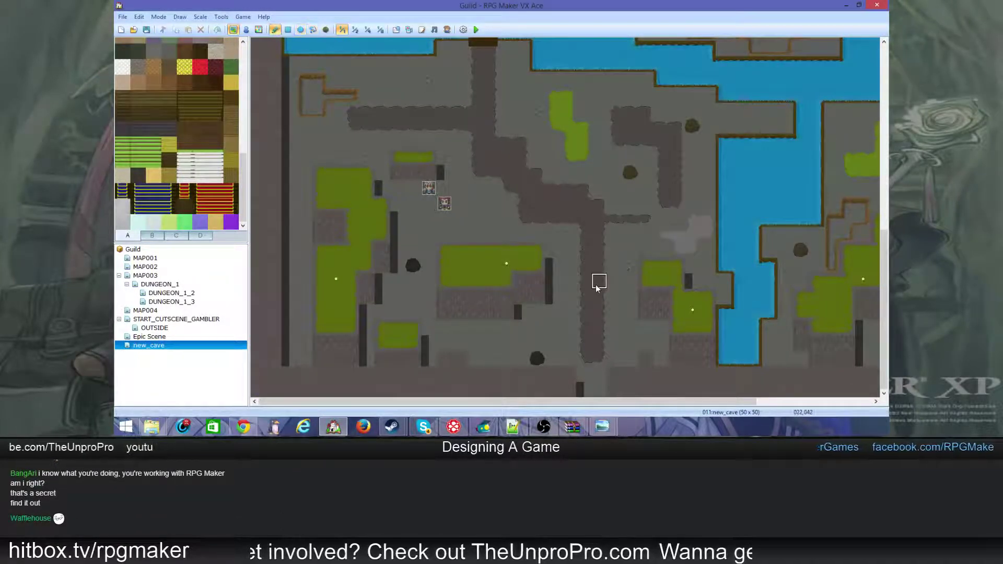
pyautogui.click(553, 251)
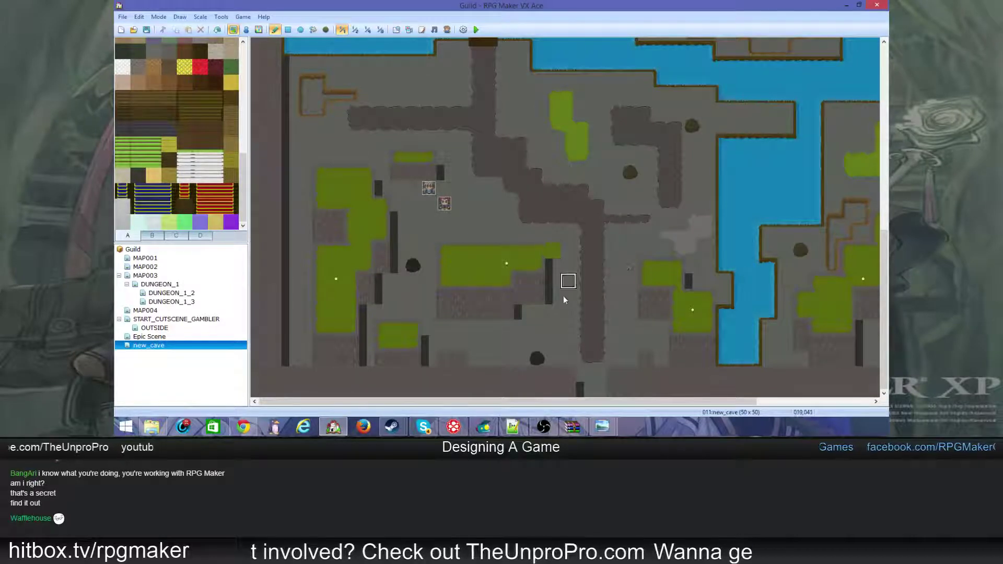
pyautogui.click(563, 266)
pyautogui.click(566, 253)
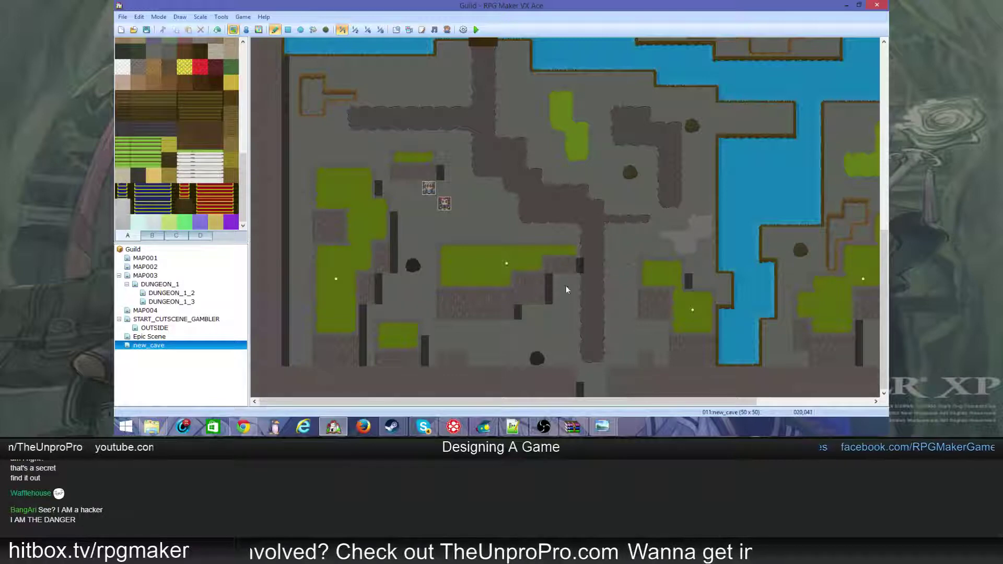
pyautogui.click(569, 251)
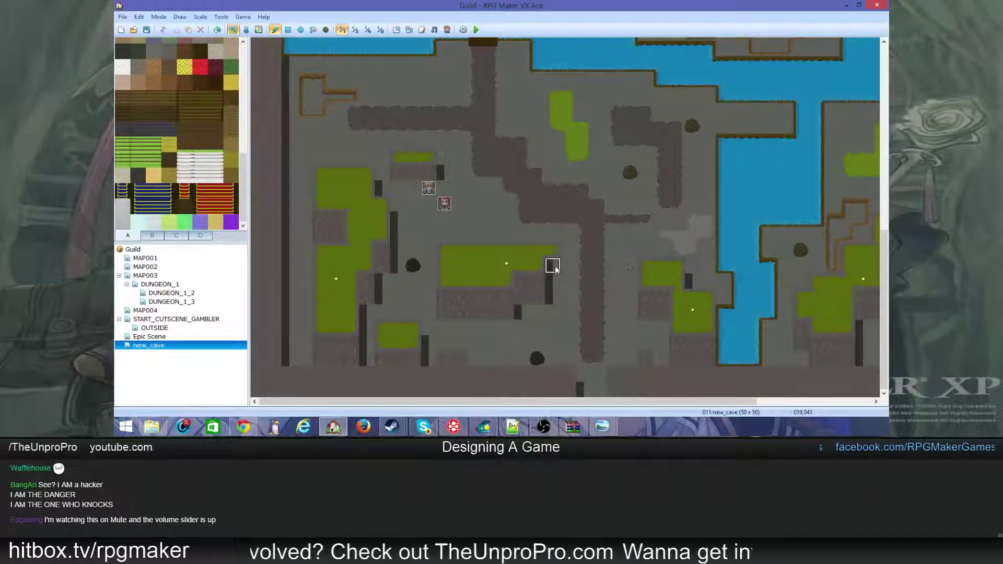
pyautogui.click(553, 252)
pyautogui.click(553, 266)
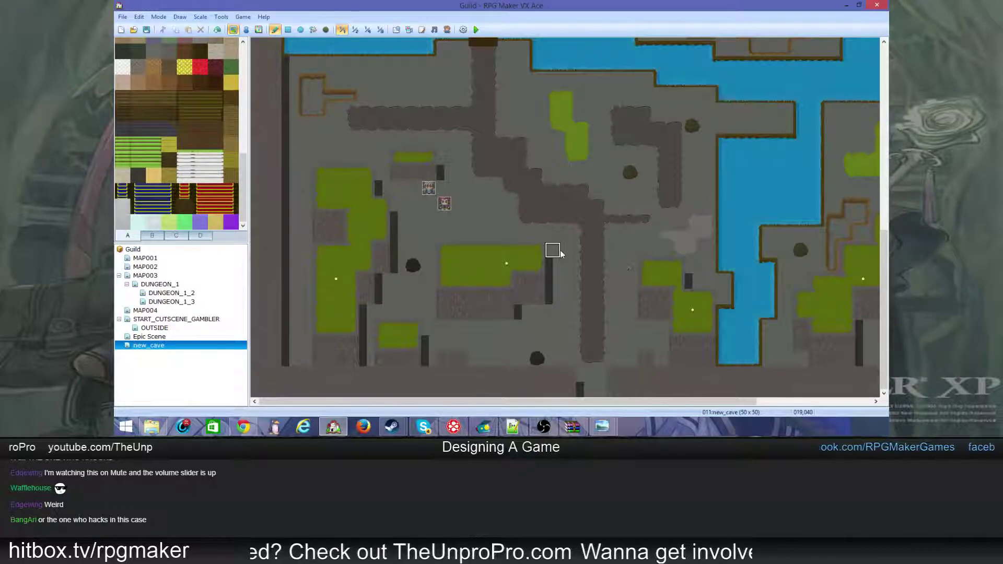
pyautogui.hotkey('alt', 'Tab')
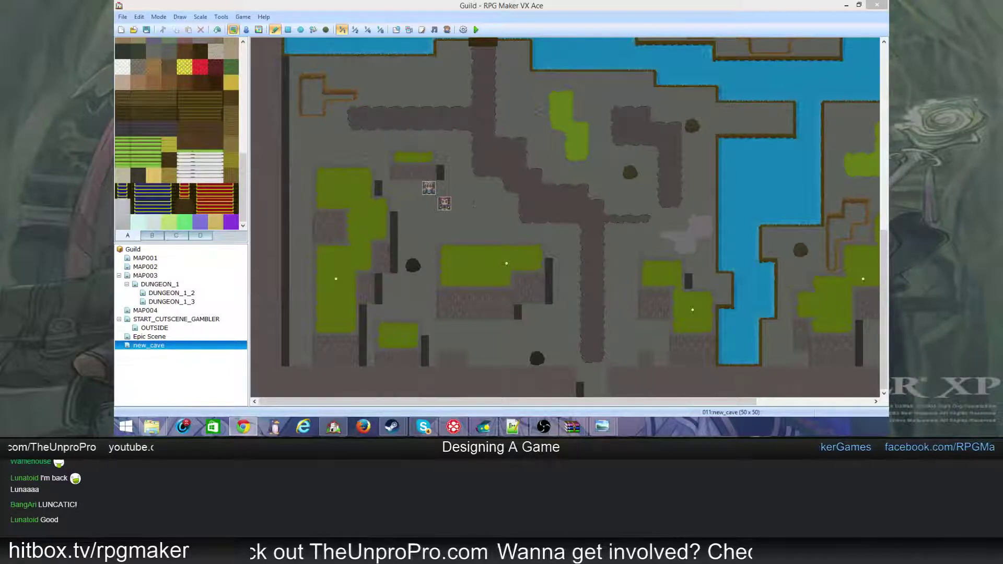
pyautogui.middleClick(676, 235)
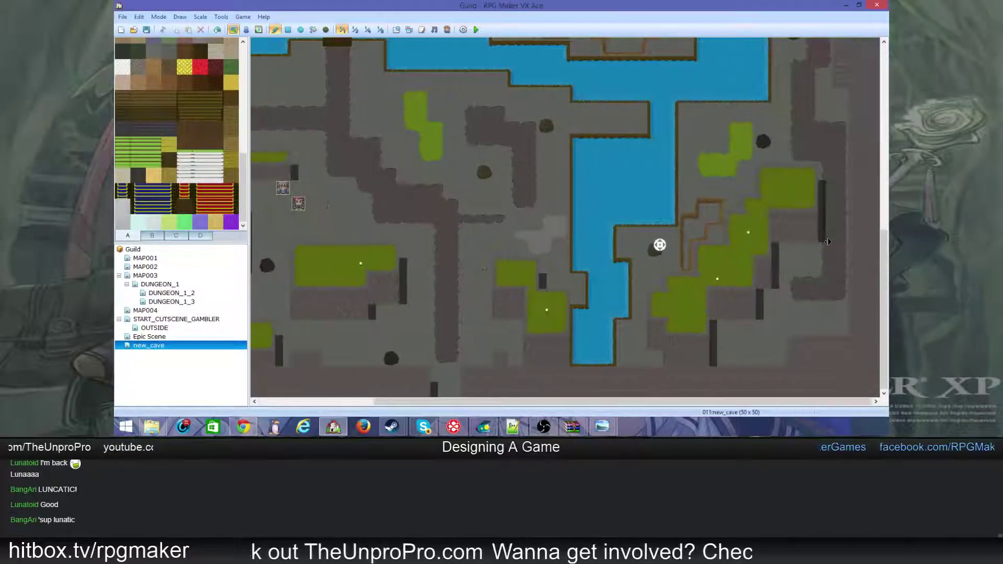
pyautogui.middleClick(522, 76)
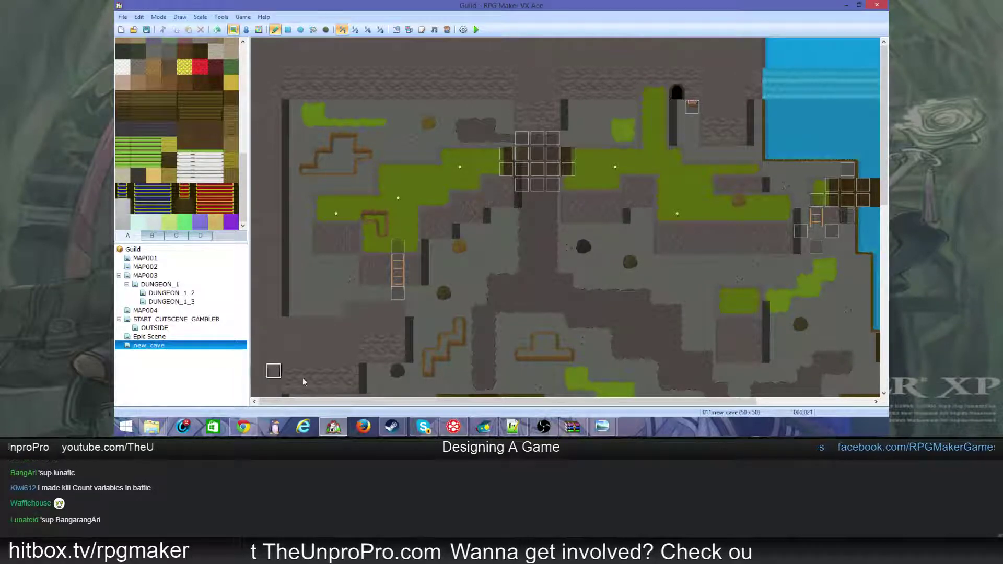
pyautogui.rightClick(170, 249)
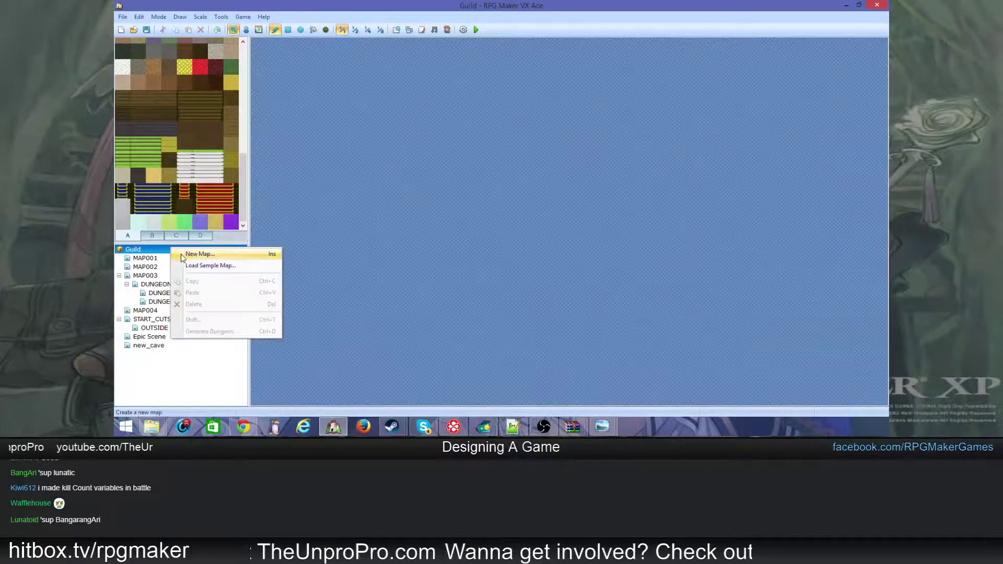
pyautogui.click(198, 254)
pyautogui.write('Town')
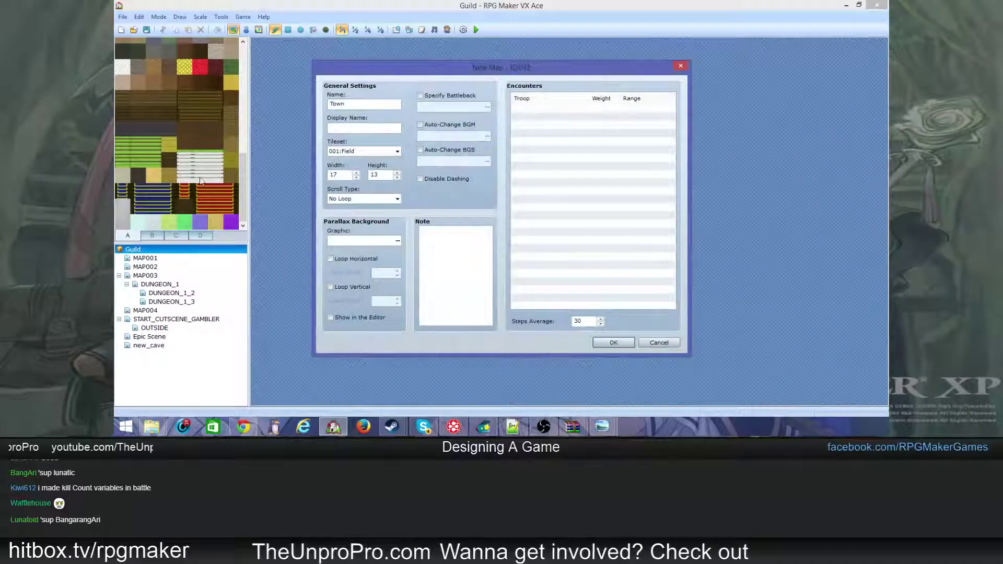
pyautogui.click(397, 151)
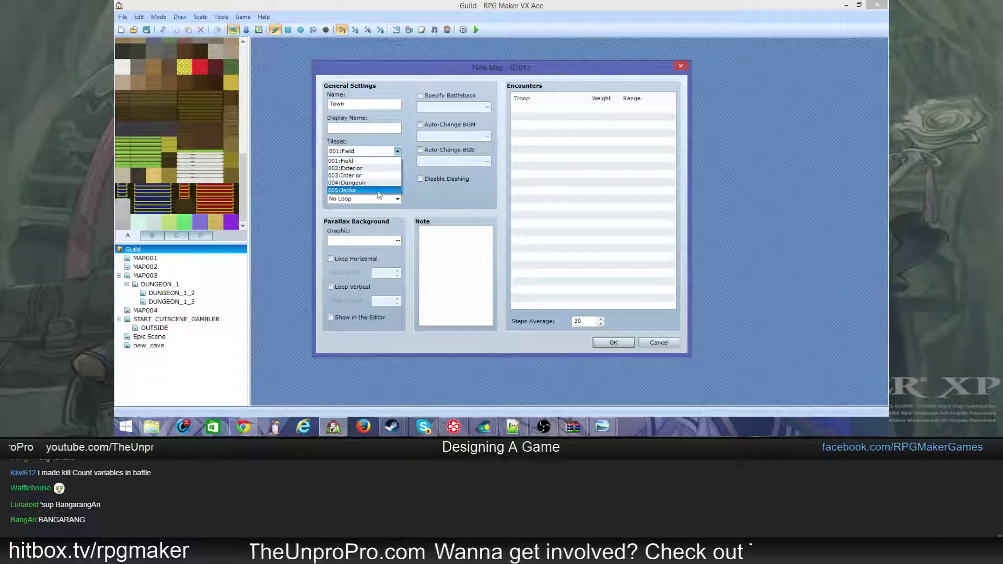
pyautogui.click(379, 190)
pyautogui.click(659, 343)
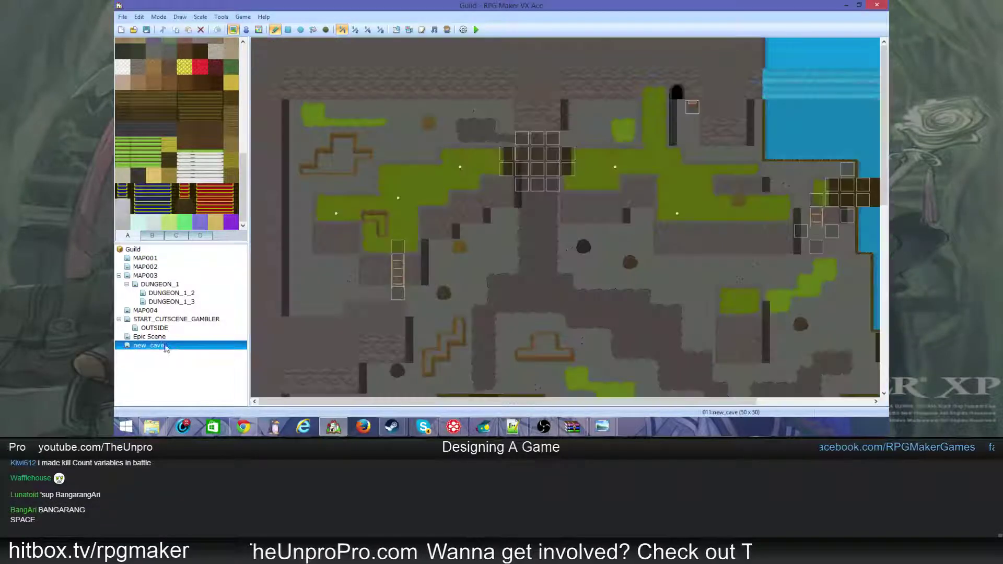
pyautogui.click(173, 347)
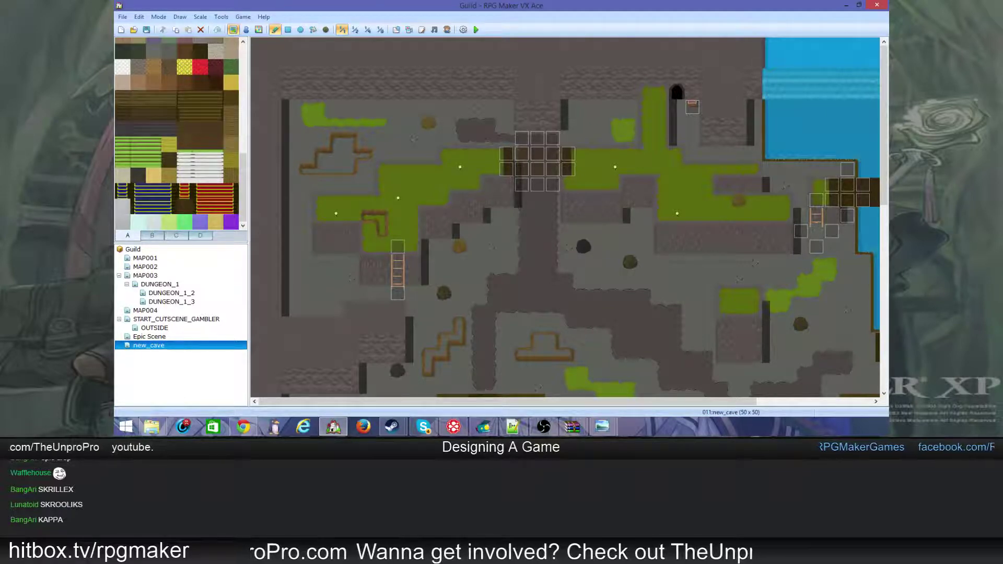
# - Look over the Window_Ammo script in the script editor, and close the editor without saving changes
pyautogui.hotkey('alt', 'Tab')
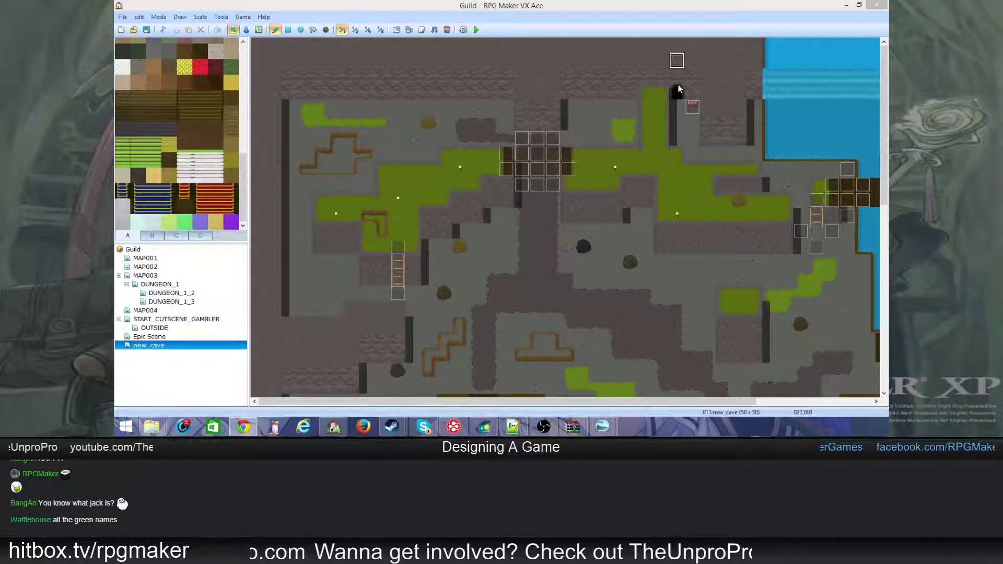
pyautogui.click(422, 30)
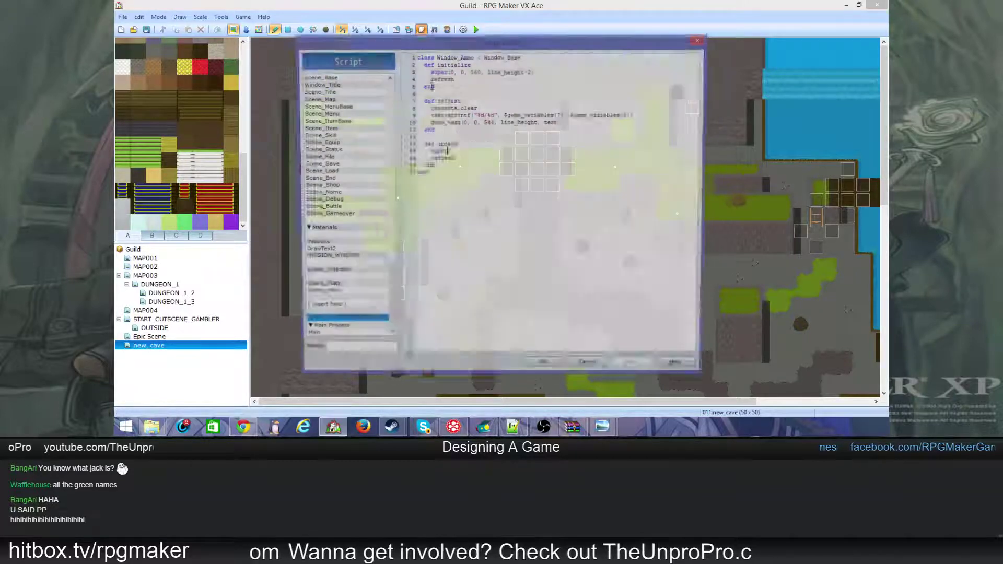
pyautogui.click(590, 369)
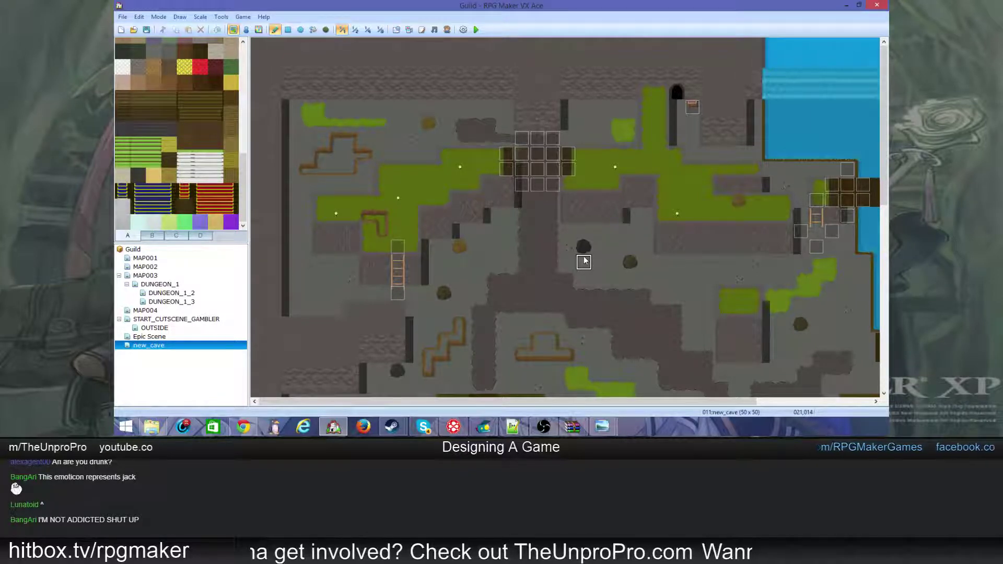
# - Try painting over the dark hole just east of the northern dirt path, and undo the edit
pyautogui.click(579, 248)
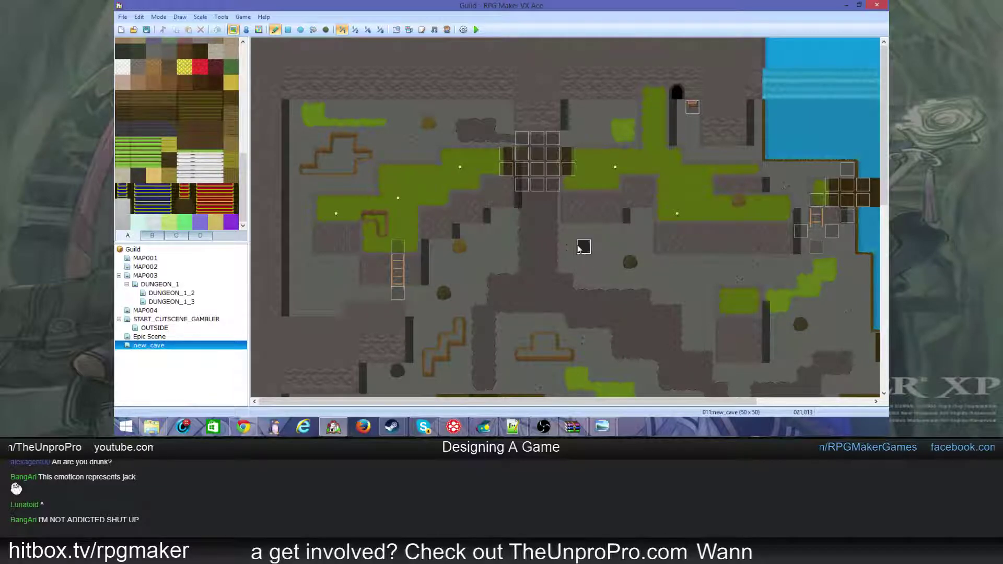
pyautogui.hotkey('ctrl', 'z')
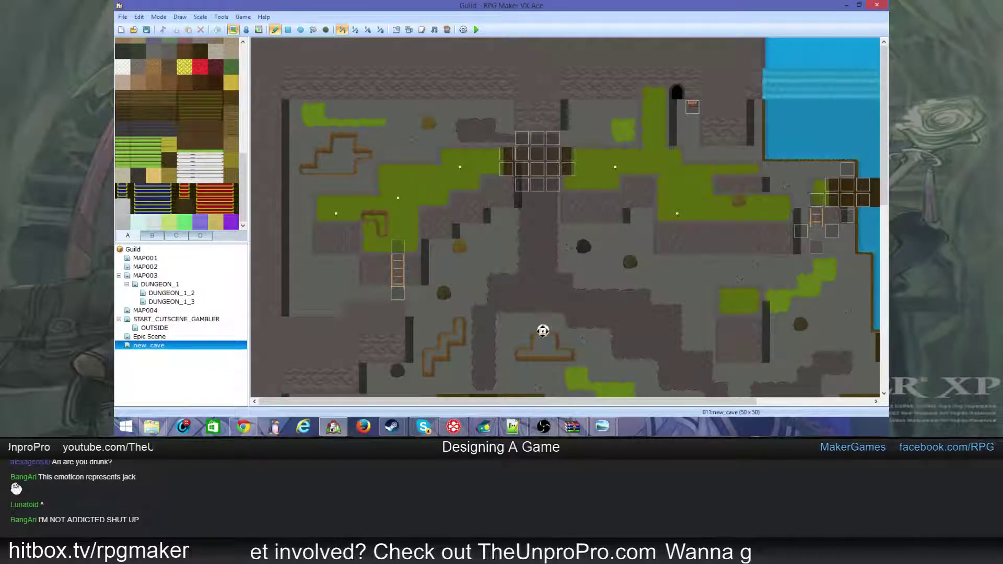
pyautogui.middleClick(588, 327)
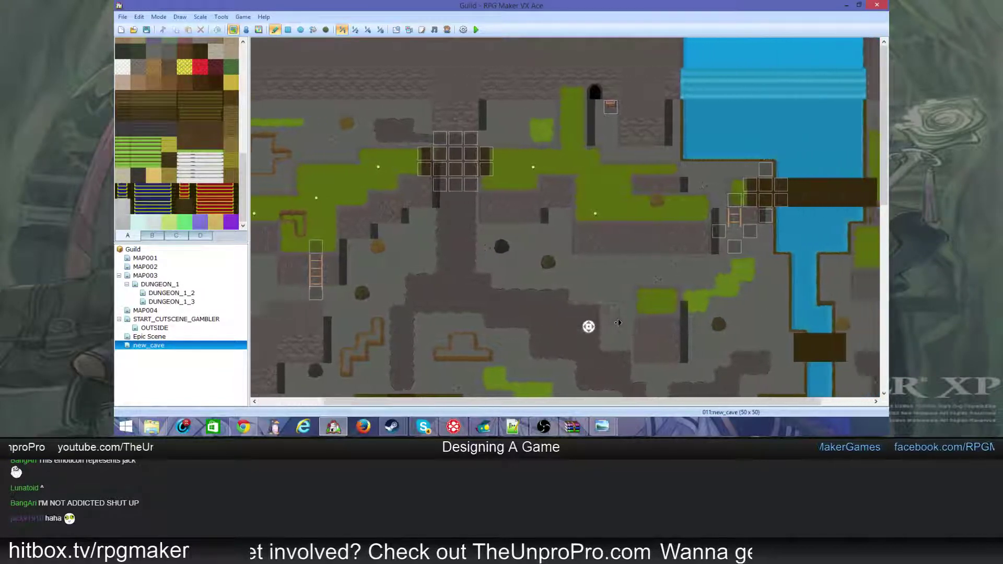
pyautogui.middleClick(604, 324)
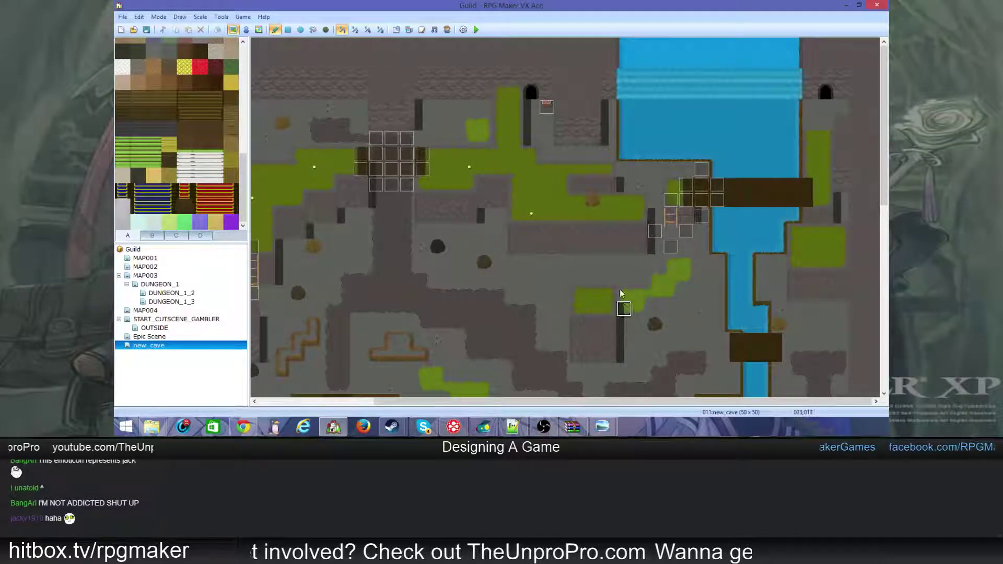
pyautogui.middleClick(501, 234)
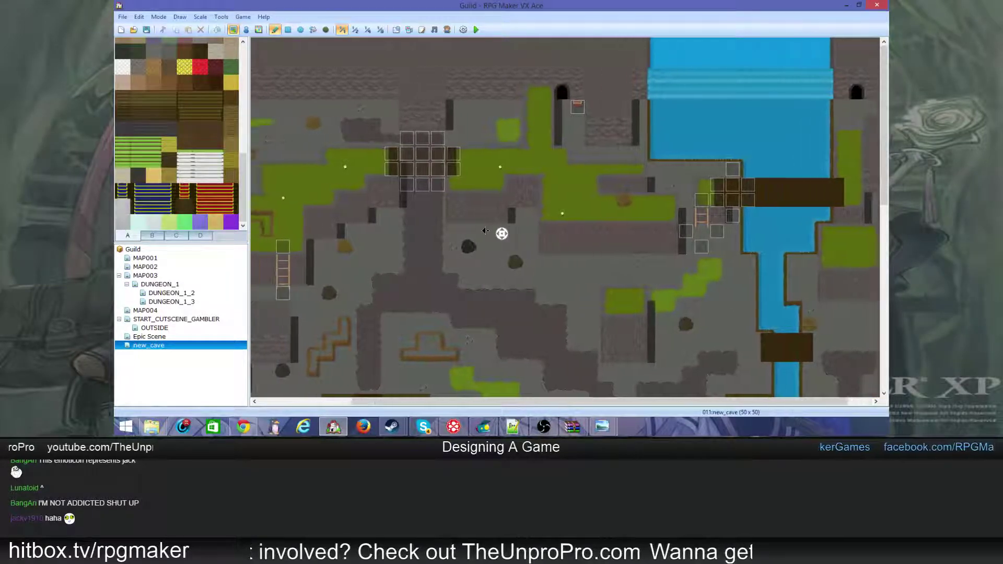
pyautogui.middleClick(402, 230)
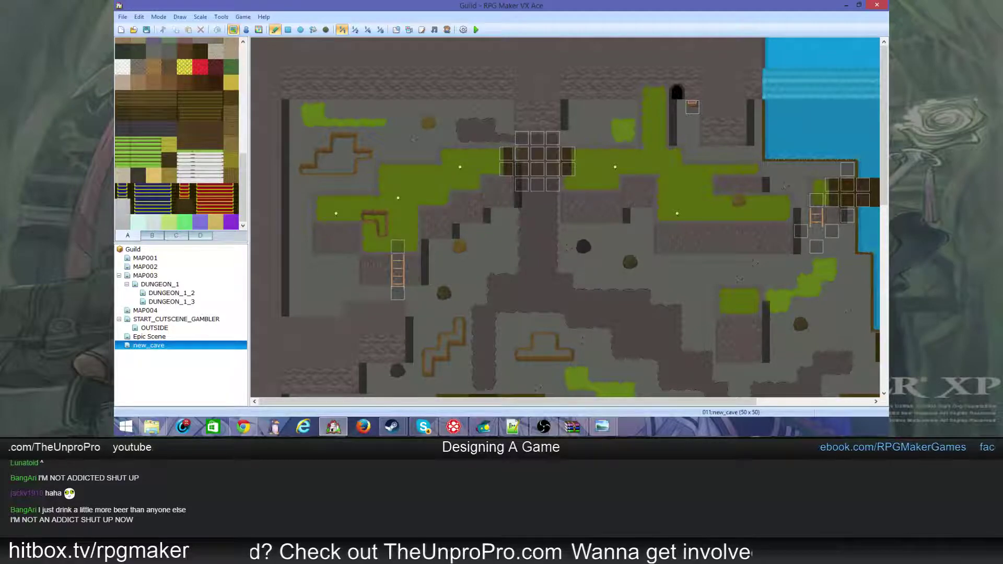
pyautogui.hotkey('alt', 'Tab')
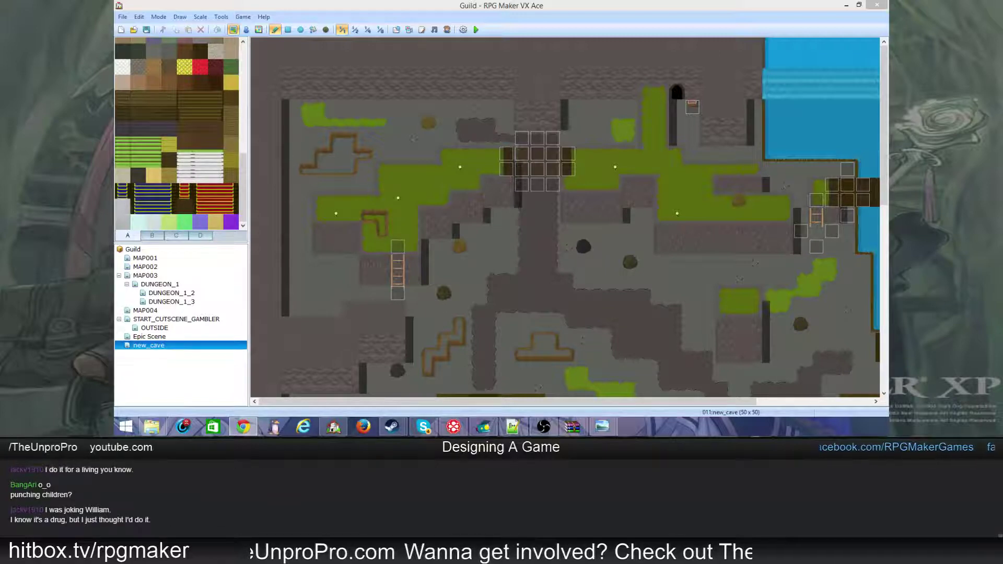
# - Switch new_cave to event editing mode and look over the map around the bridges and river
pyautogui.click(246, 29)
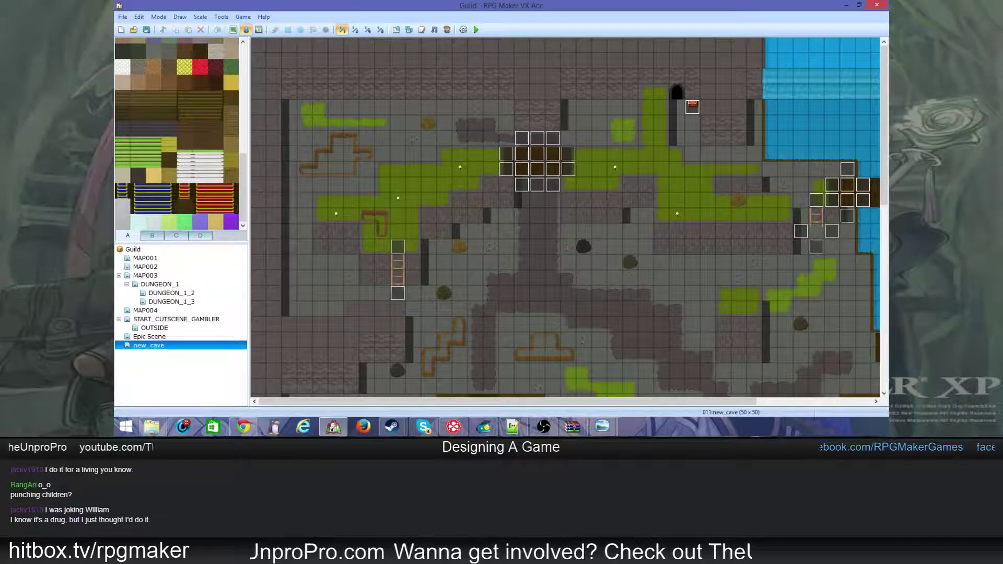
pyautogui.hotkey('alt', 'Tab')
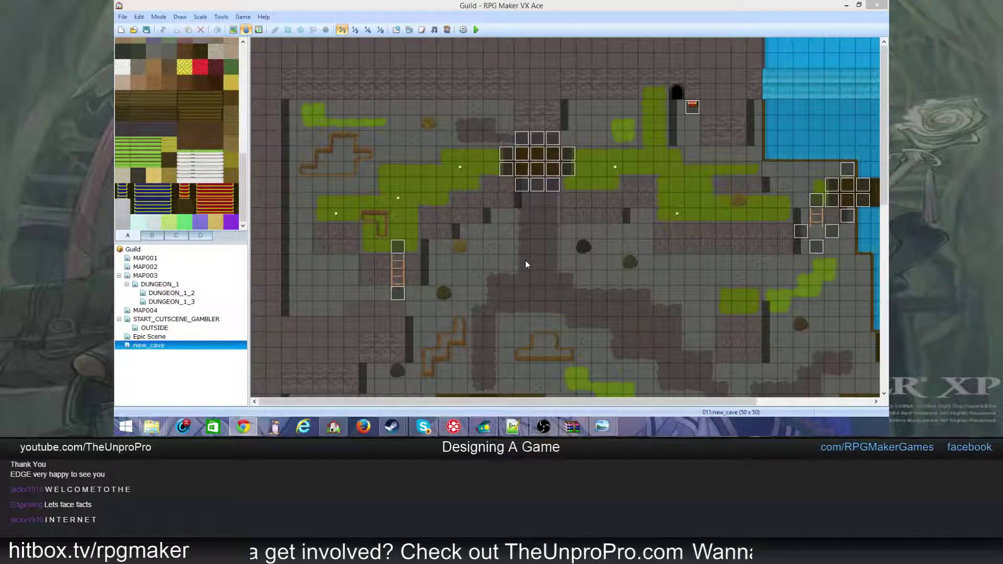
pyautogui.moveTo(714, 264); pyautogui.dragTo(577, 125, button='middle')
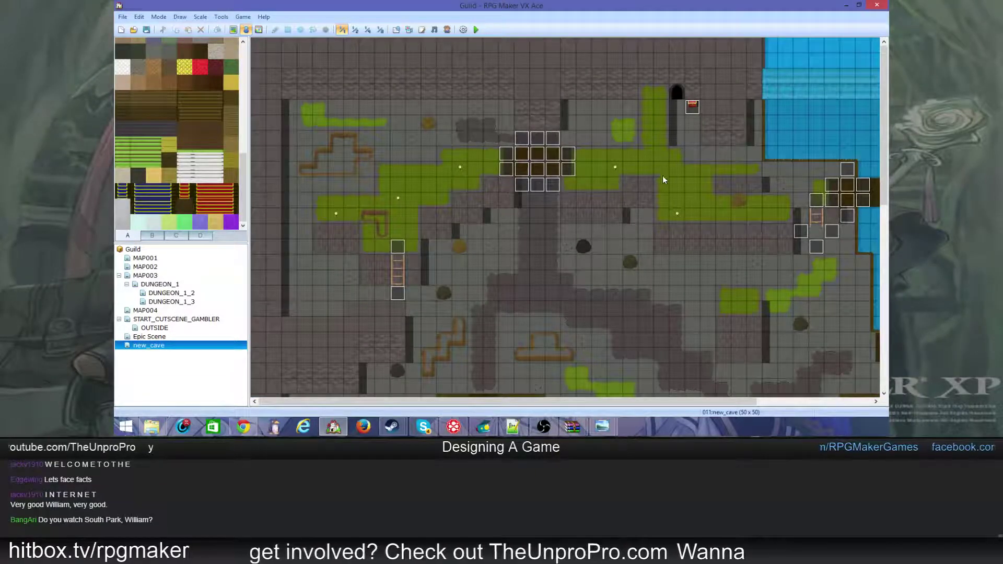
pyautogui.scroll(-5, 402, 131)
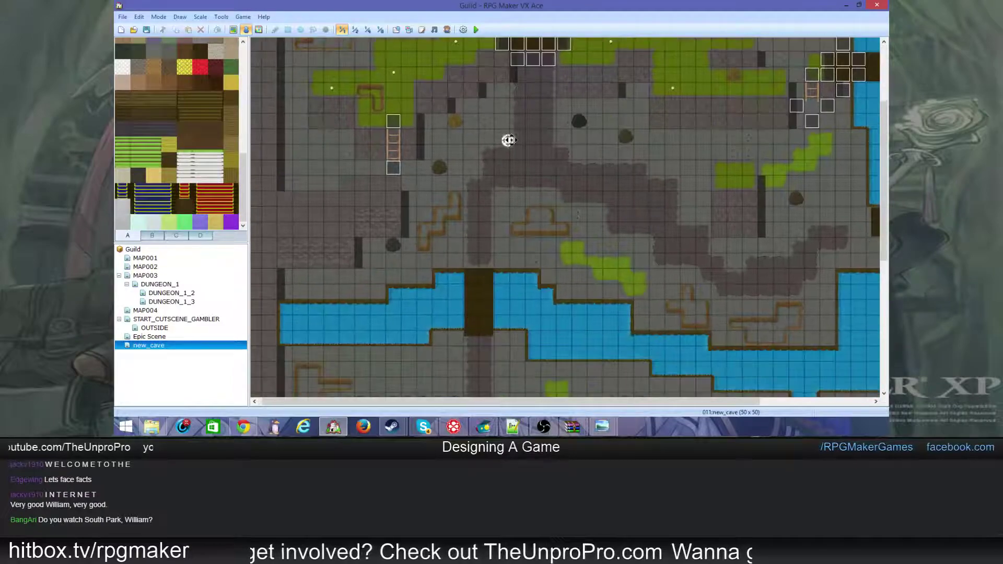
pyautogui.middleClick(575, 191)
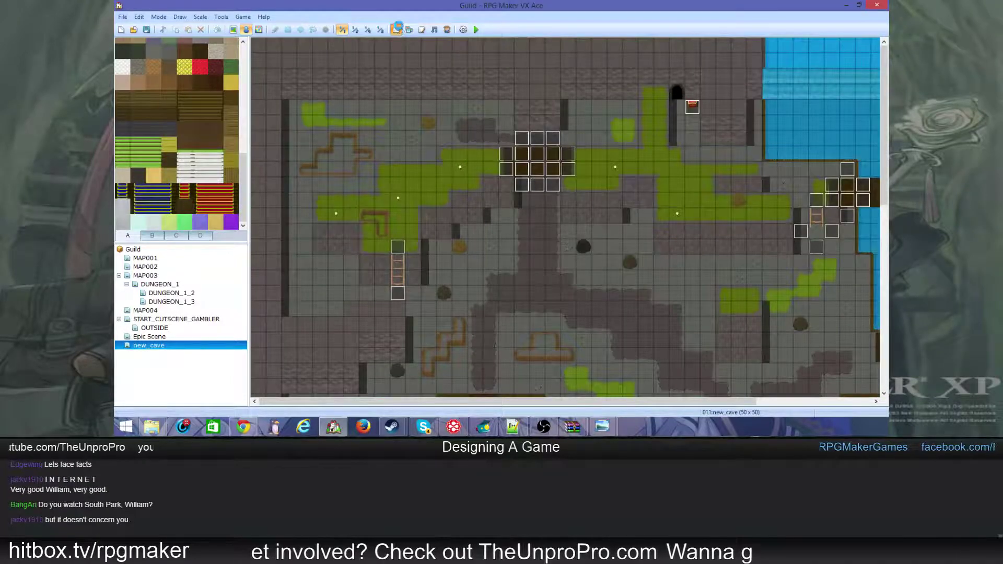
# - Open the Jacks tileset in the database and bring up the passage settings of its B tiles
pyautogui.click(396, 29)
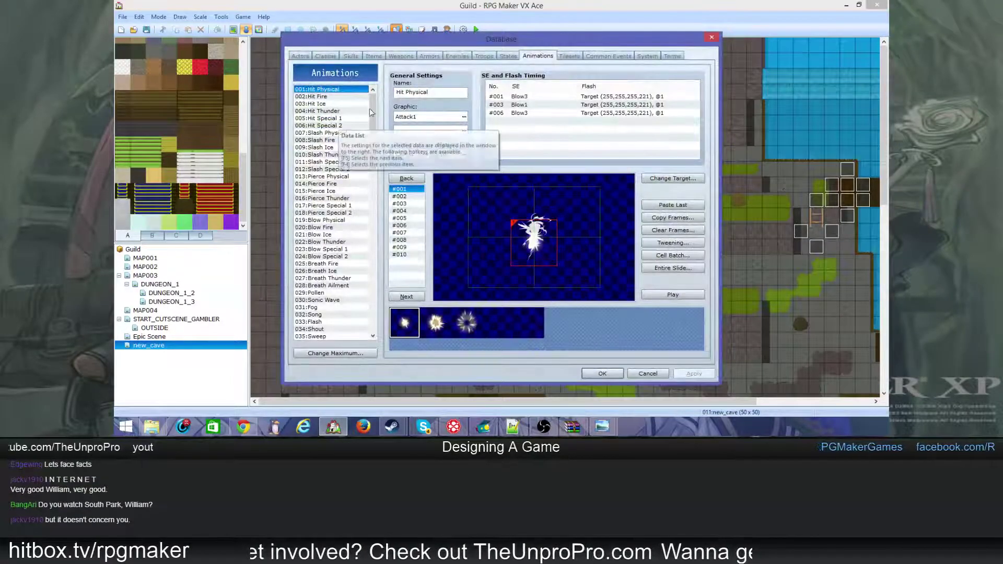
pyautogui.click(560, 56)
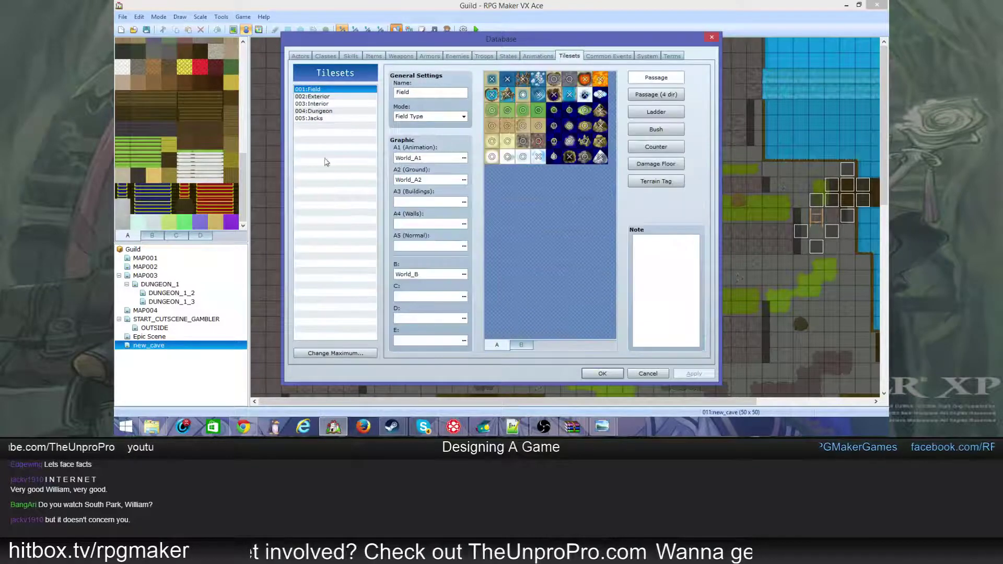
pyautogui.click(332, 119)
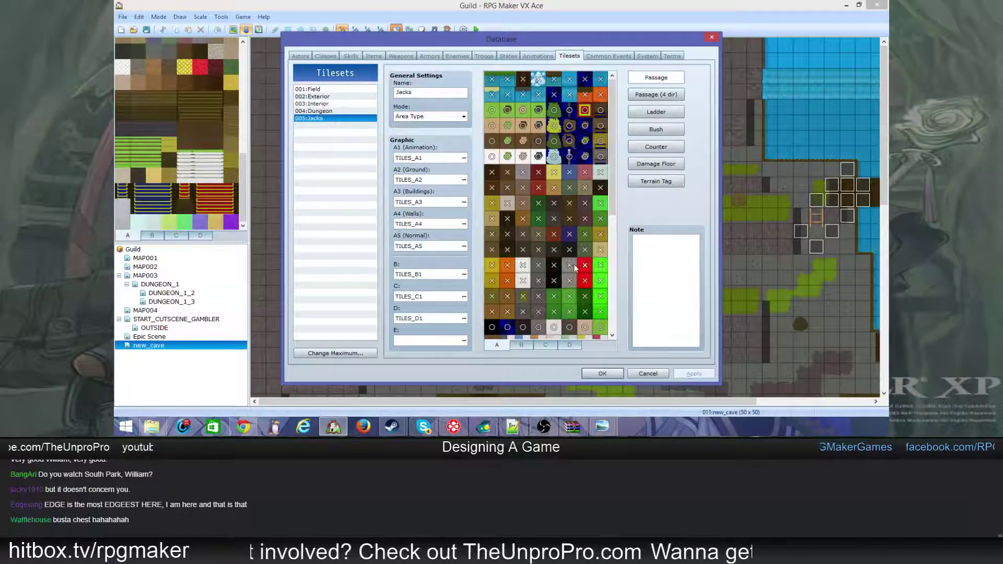
pyautogui.moveTo(615, 159); pyautogui.dragTo(621, 299)
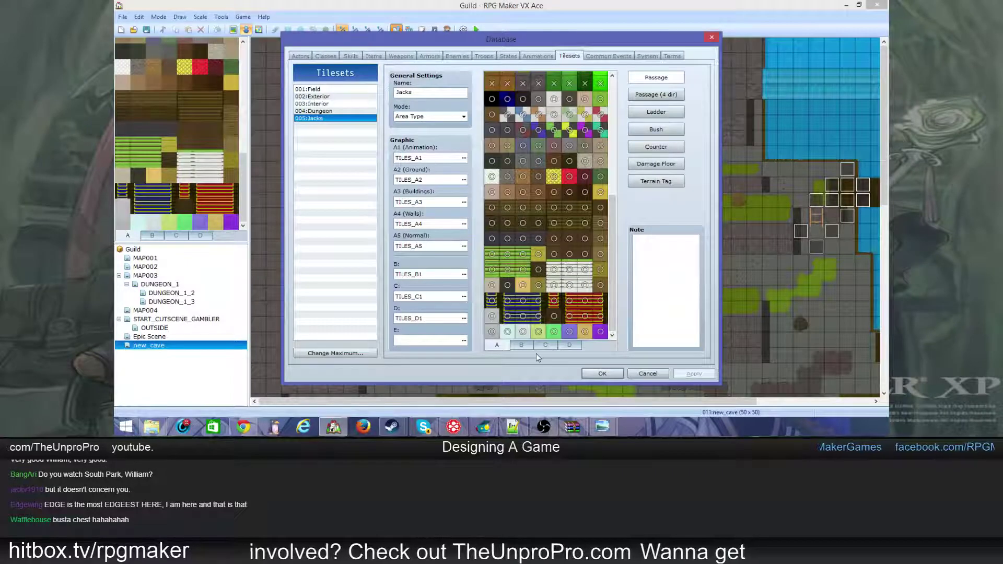
pyautogui.click(522, 345)
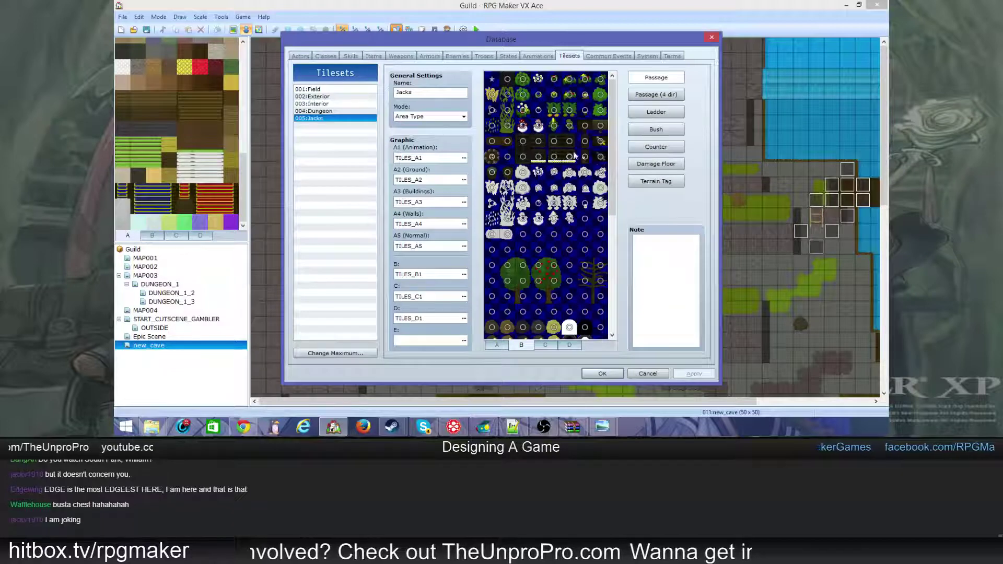
# - Try making the two brown tiles at the end of the B sheet's fourth row impassable, and set them back to passable
pyautogui.click(585, 126)
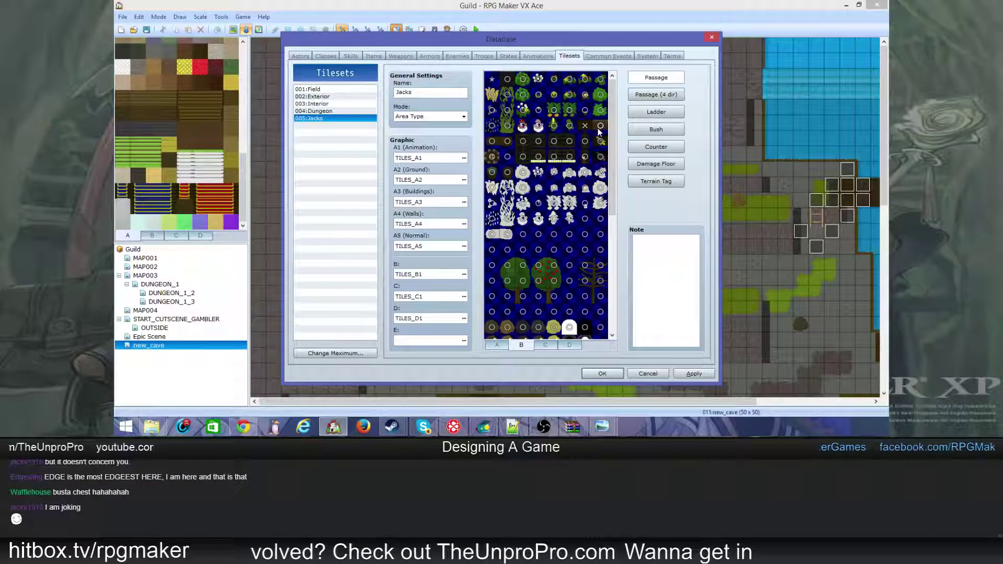
pyautogui.click(600, 126)
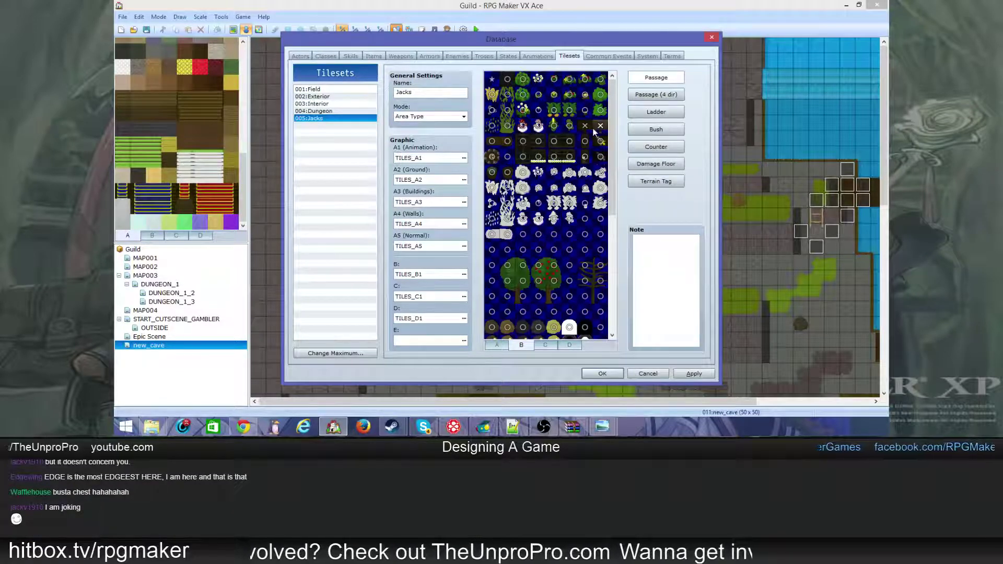
pyautogui.click(586, 129)
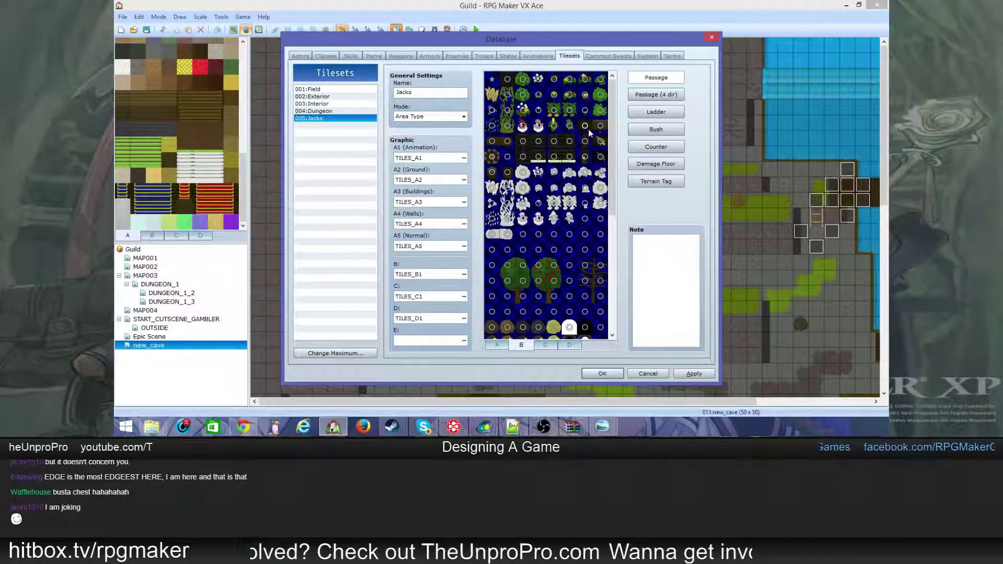
pyautogui.scroll(-4, 511, 250)
pyautogui.scroll(4, 511, 250)
pyautogui.click(585, 128)
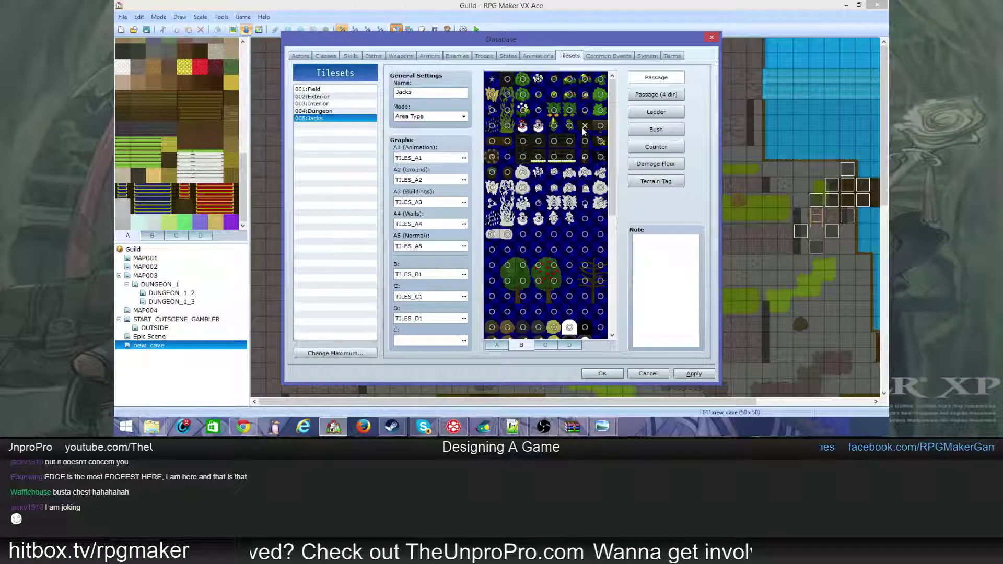
pyautogui.click(590, 130)
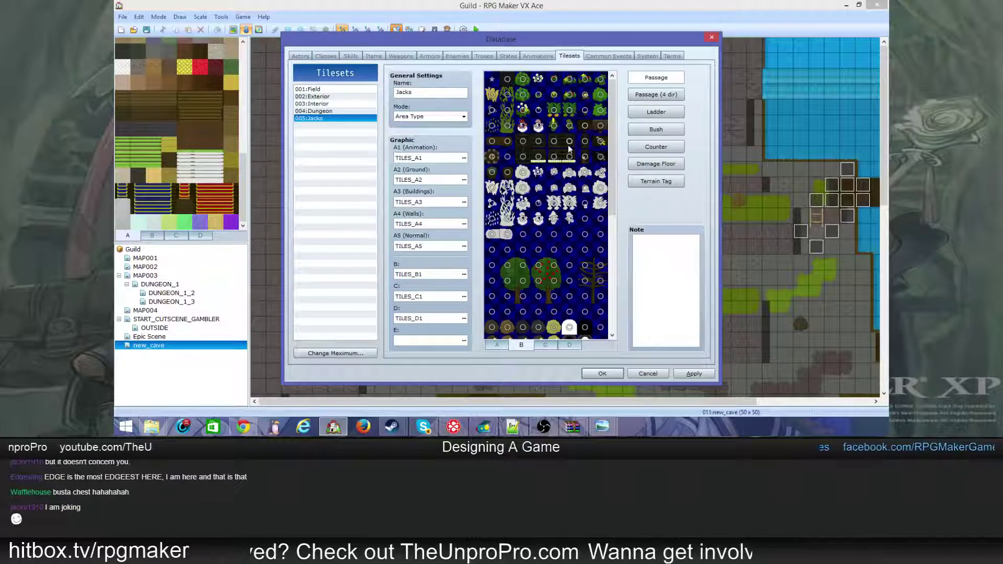
# - Mark the last brown tile in the B sheet's fourth row as impassable
pyautogui.click(605, 127)
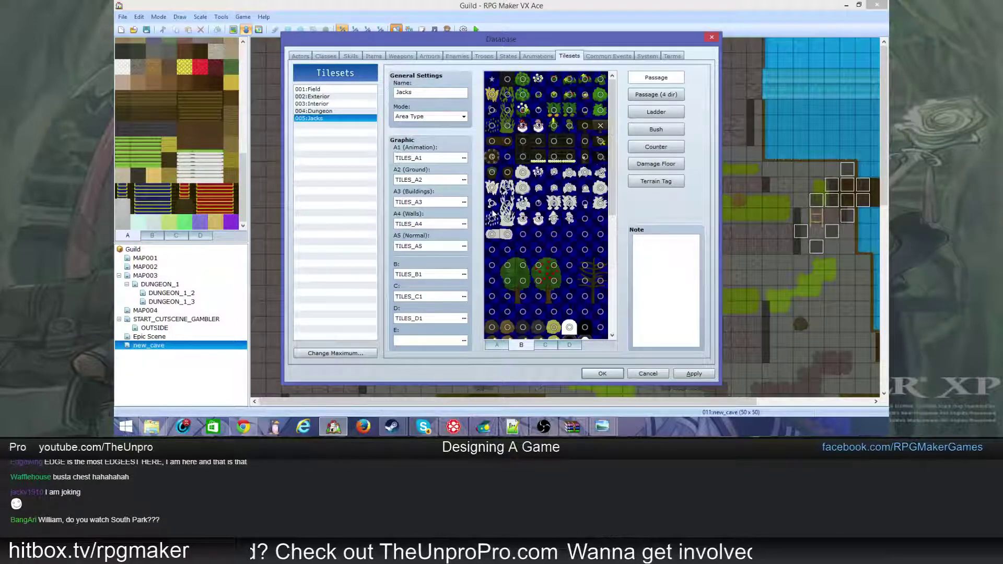
pyautogui.click(600, 126)
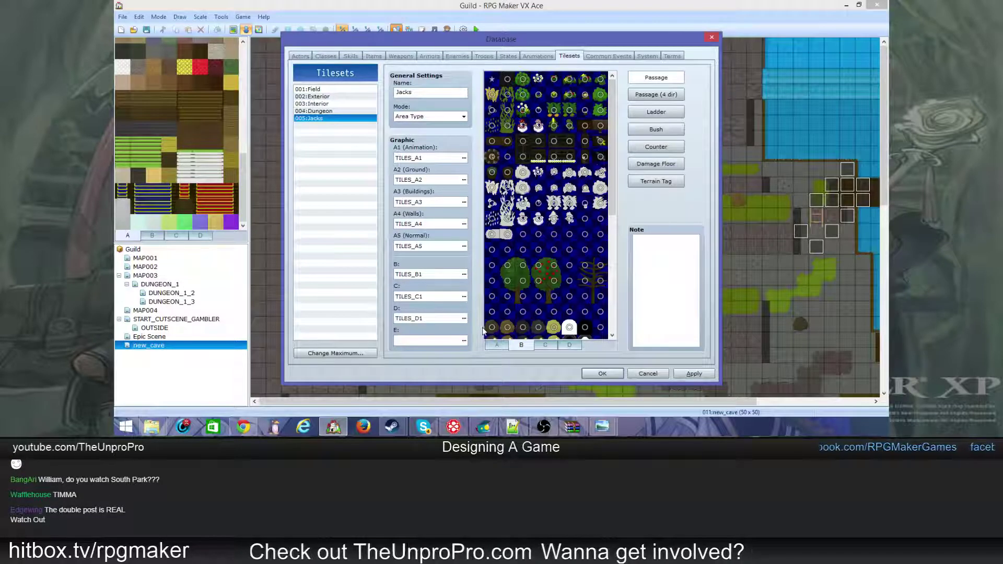
pyautogui.click(602, 125)
# - Make the five round rock tiles and the tree trunks impassable, and give the canopies of all three trees the star passage setting
pyautogui.click(493, 329)
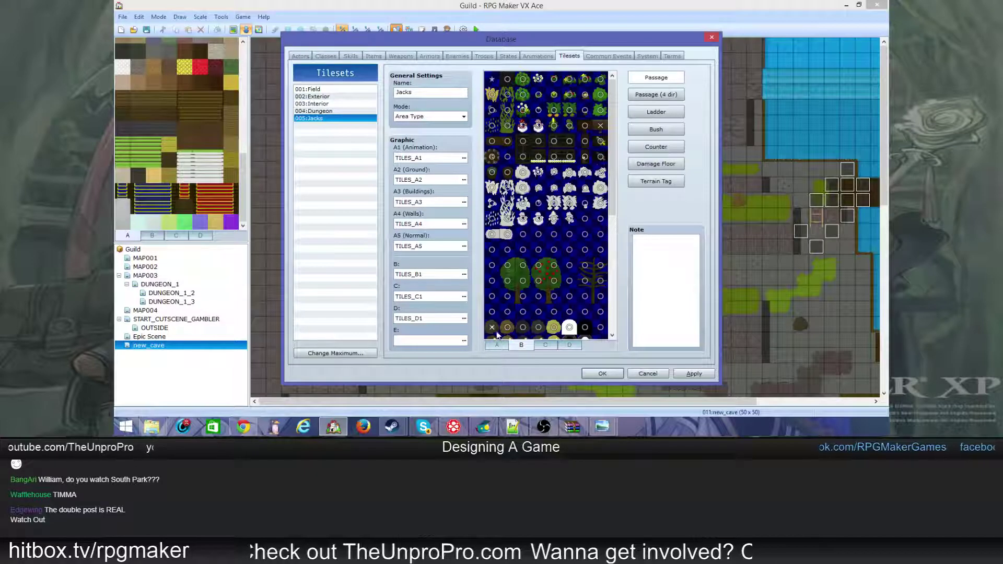
pyautogui.moveTo(524, 327); pyautogui.dragTo(553, 327)
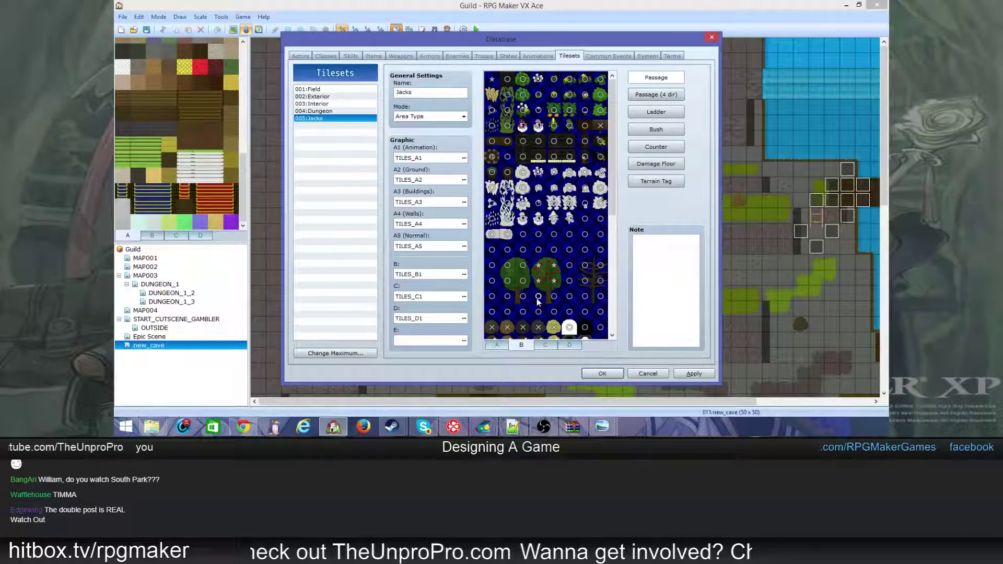
pyautogui.click(554, 297)
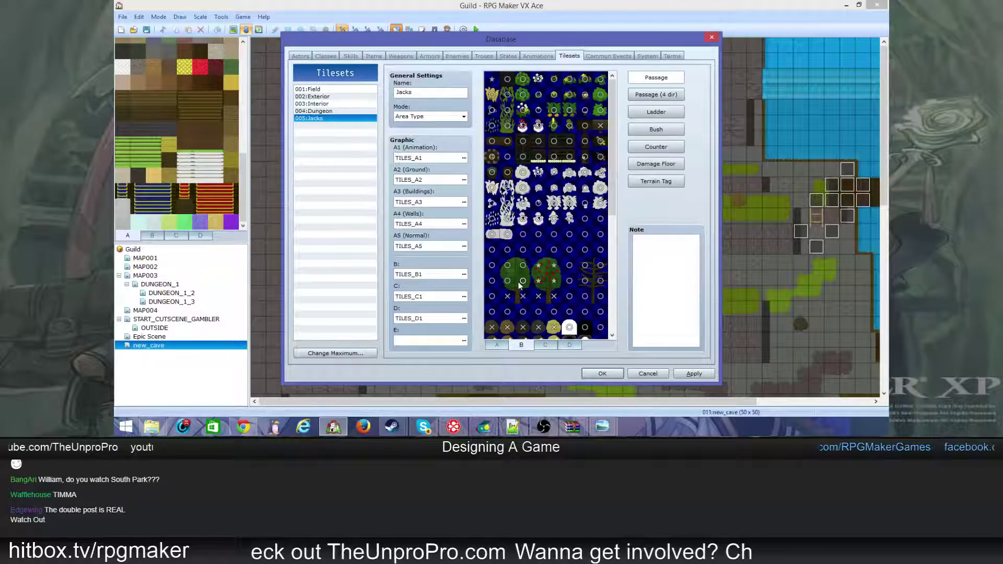
pyautogui.moveTo(508, 265); pyautogui.dragTo(523, 266)
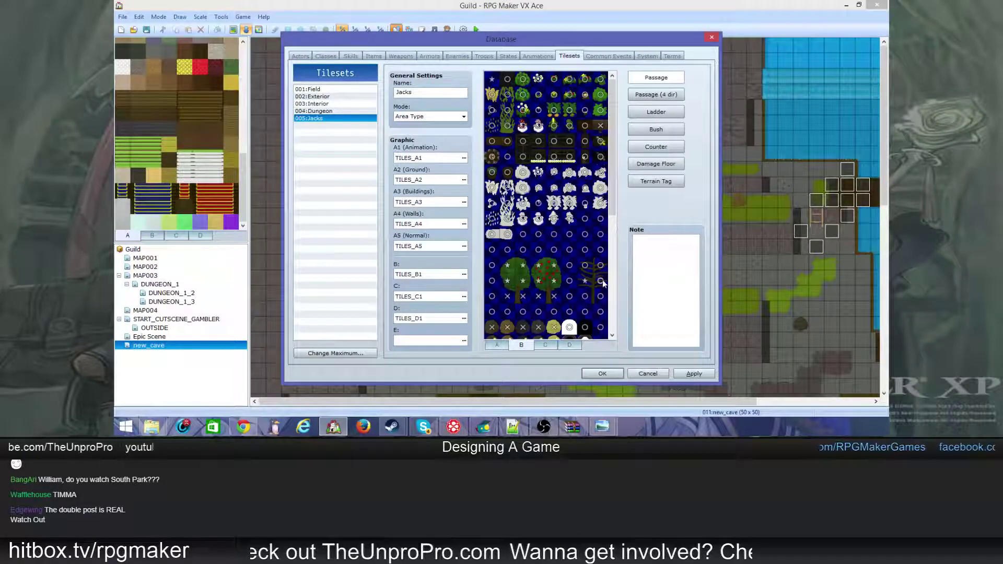
pyautogui.scroll(-3, 615, 300)
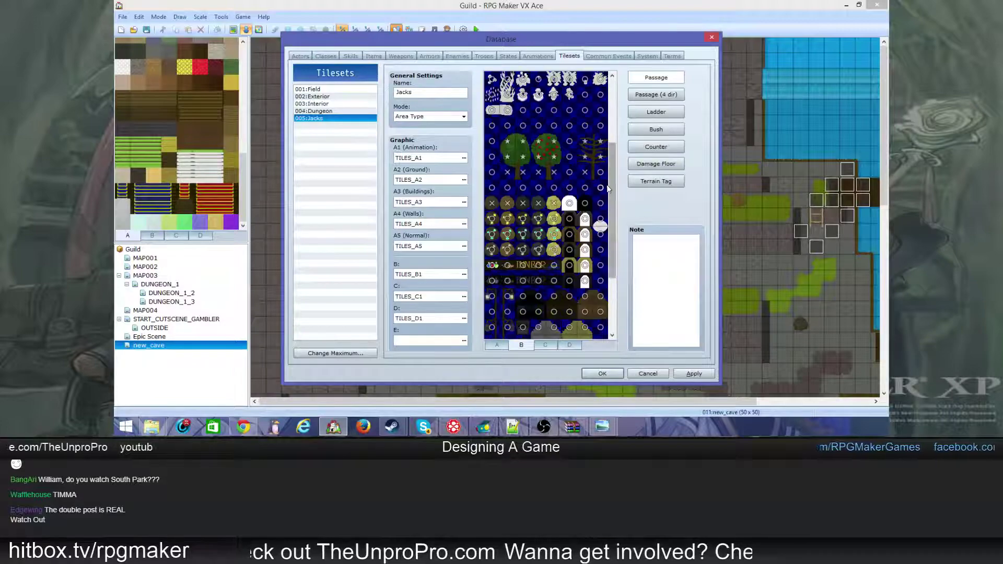
pyautogui.scroll(-1, 615, 124)
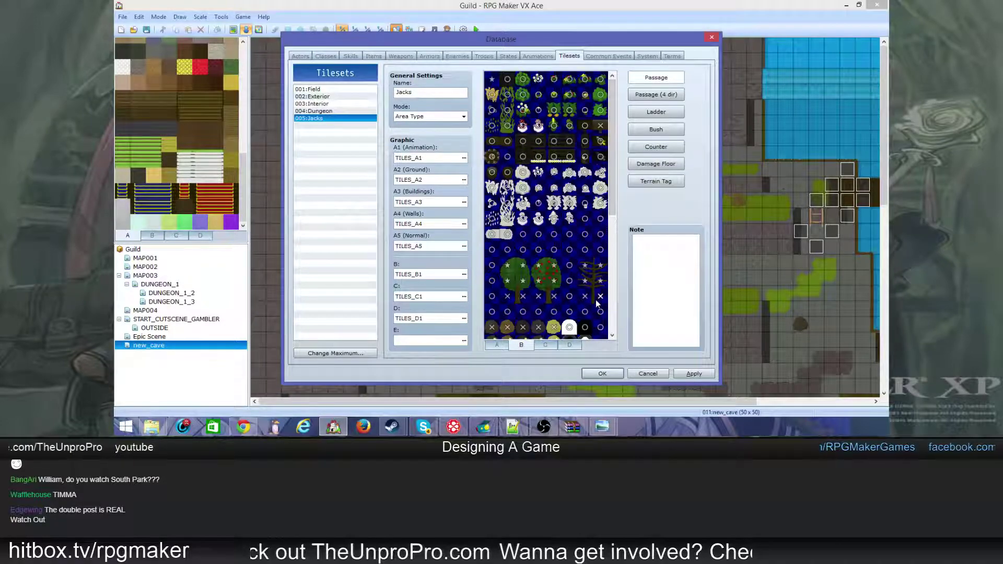
# - Look over the remaining B, C and D tiles of the Jacks tileset, and accept the database changes
pyautogui.scroll(-1, 568, 306)
pyautogui.scroll(-1, 569, 306)
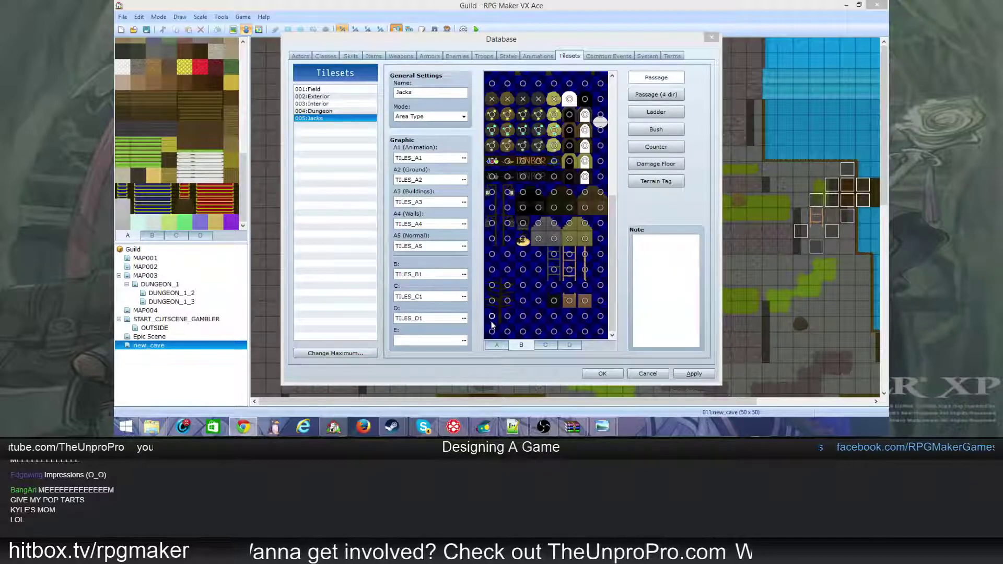
pyautogui.click(545, 347)
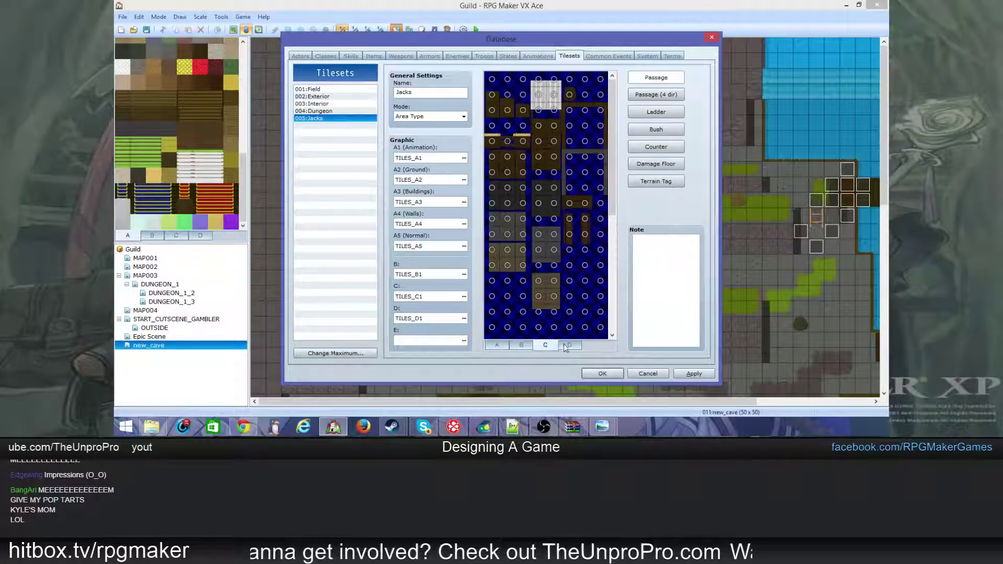
pyautogui.click(566, 347)
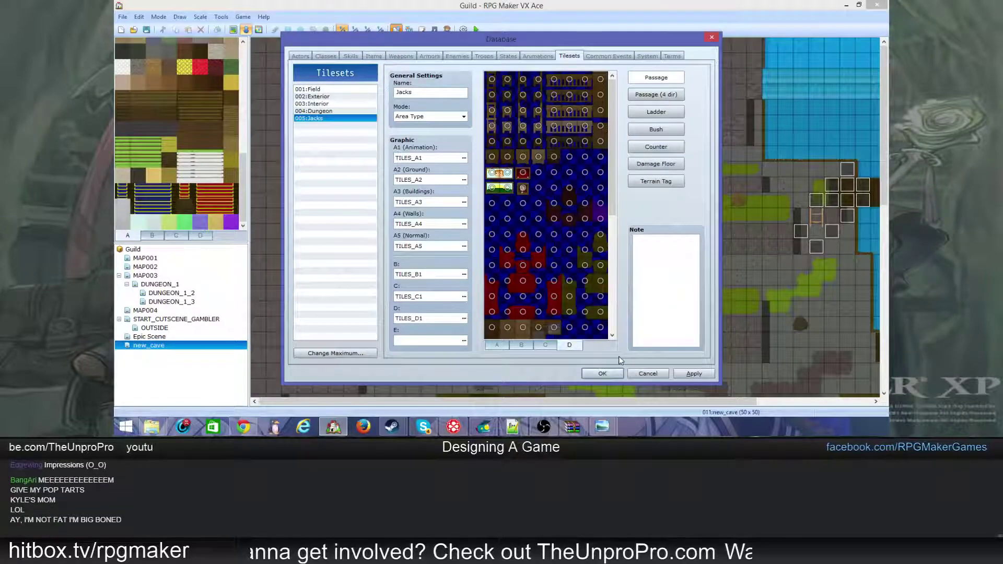
pyautogui.click(605, 373)
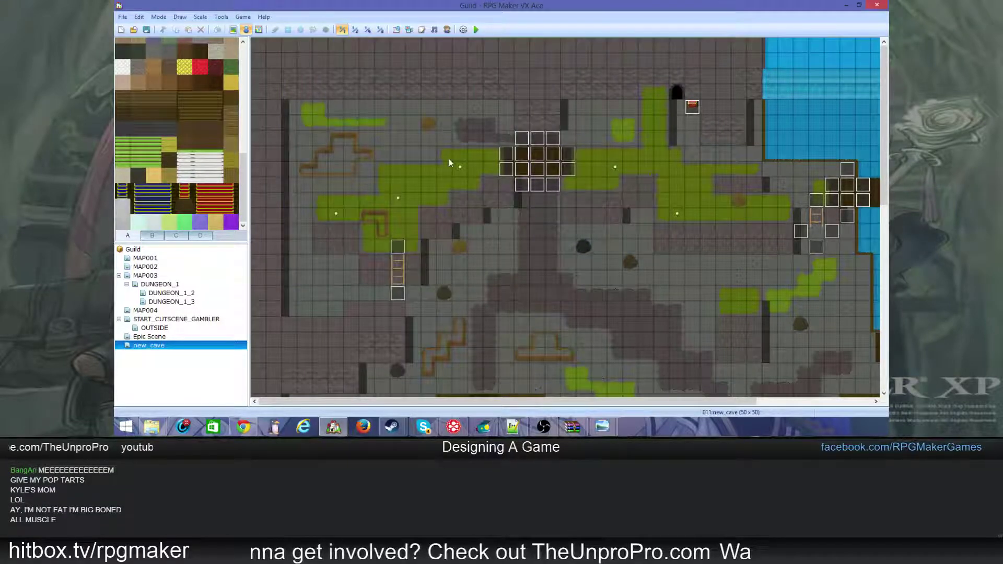
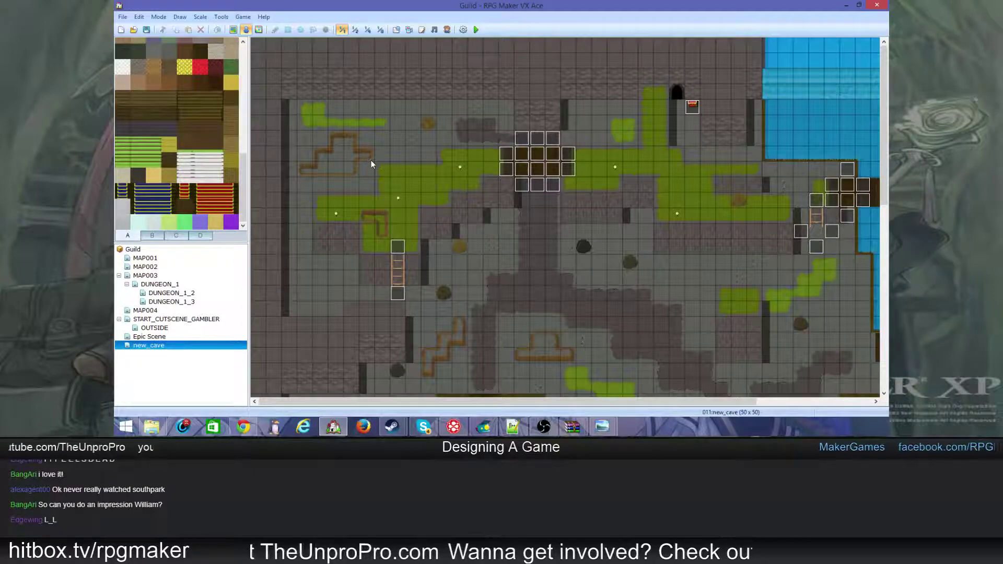
# - Create a new event on the dark cave opening east of the river in new_cave
pyautogui.hscroll(3, 716, 325)
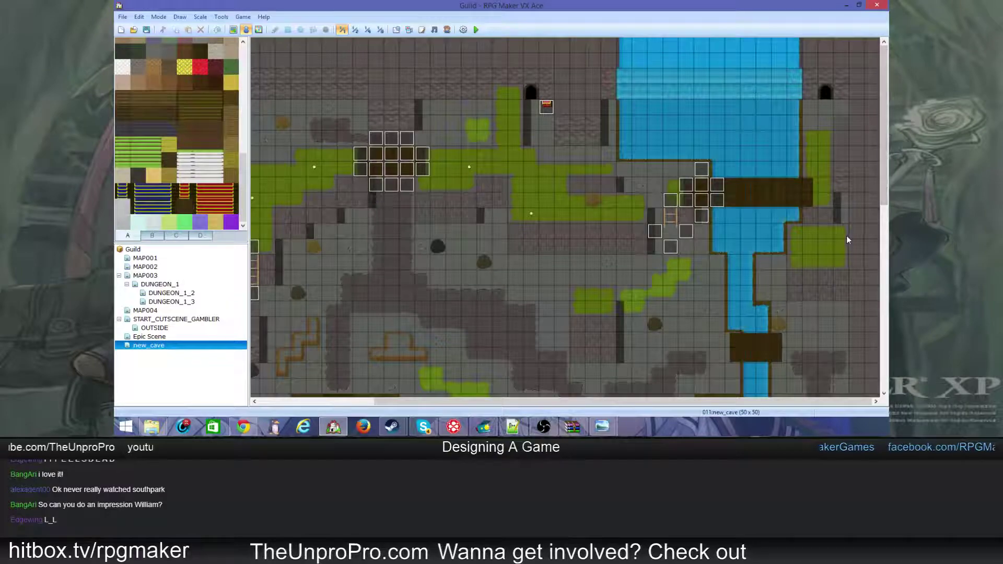
pyautogui.click(826, 96)
pyautogui.doubleClick(826, 96)
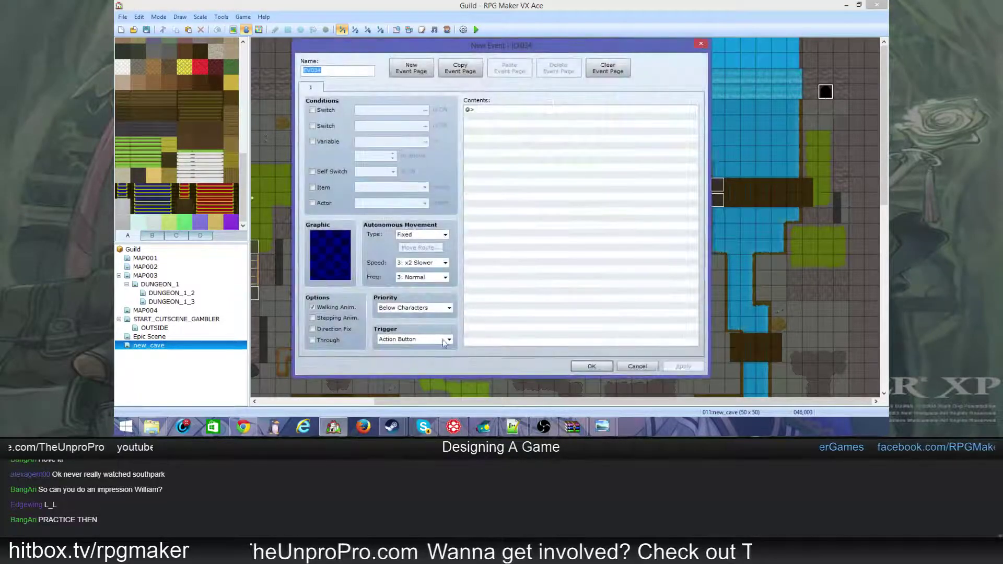
# - Add a Set Move Route command for the Player to the event, beginning with Change Opacity set to 0
pyautogui.doubleClick(502, 109)
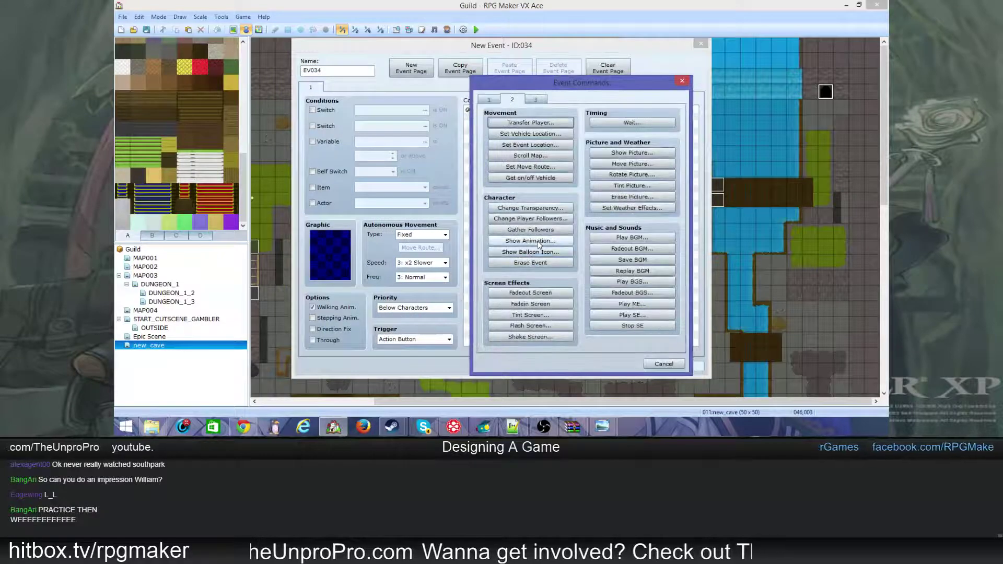
pyautogui.click(531, 167)
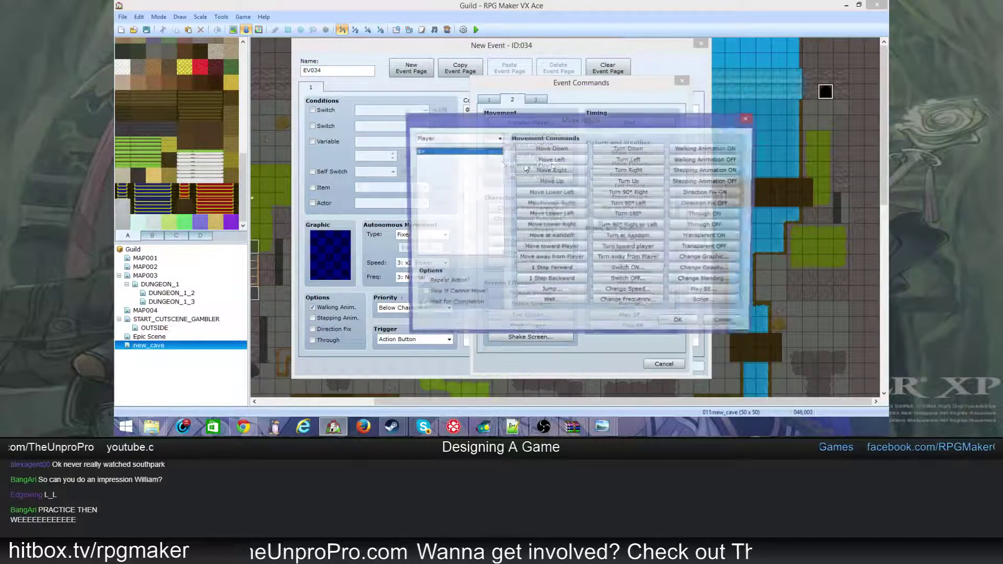
pyautogui.click(707, 270)
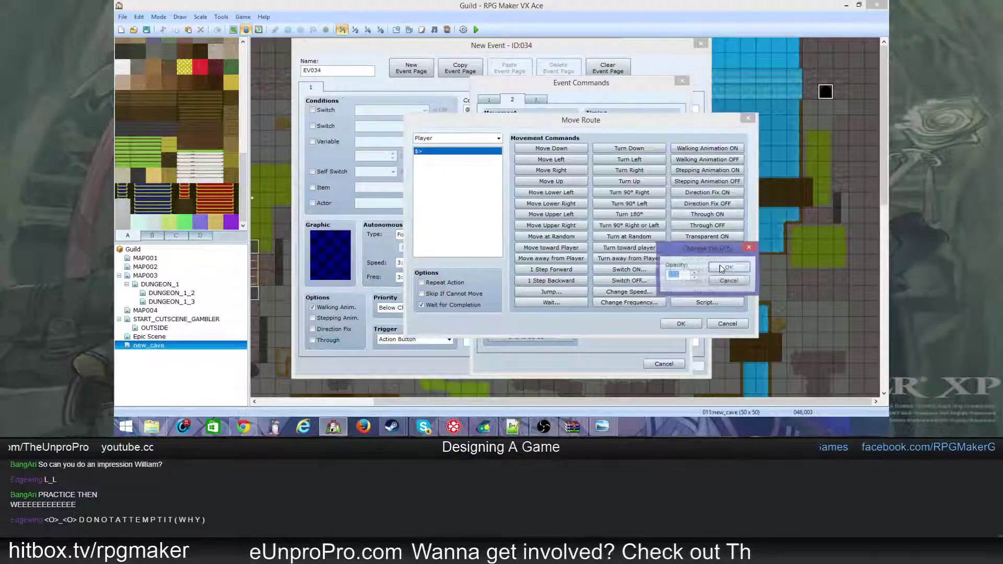
pyautogui.write('0')
pyautogui.click(730, 267)
pyautogui.click(629, 292)
pyautogui.click(627, 299)
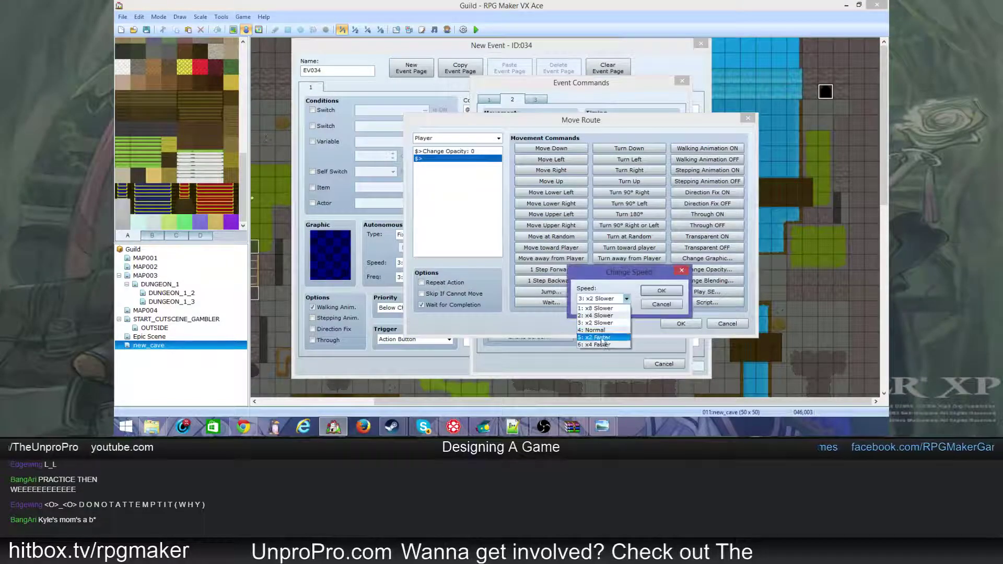
pyautogui.click(604, 342)
pyautogui.click(627, 299)
pyautogui.click(606, 332)
pyautogui.click(652, 305)
# - Add a Change Speed command of 3: x2 Slower to the player's move route
pyautogui.click(646, 292)
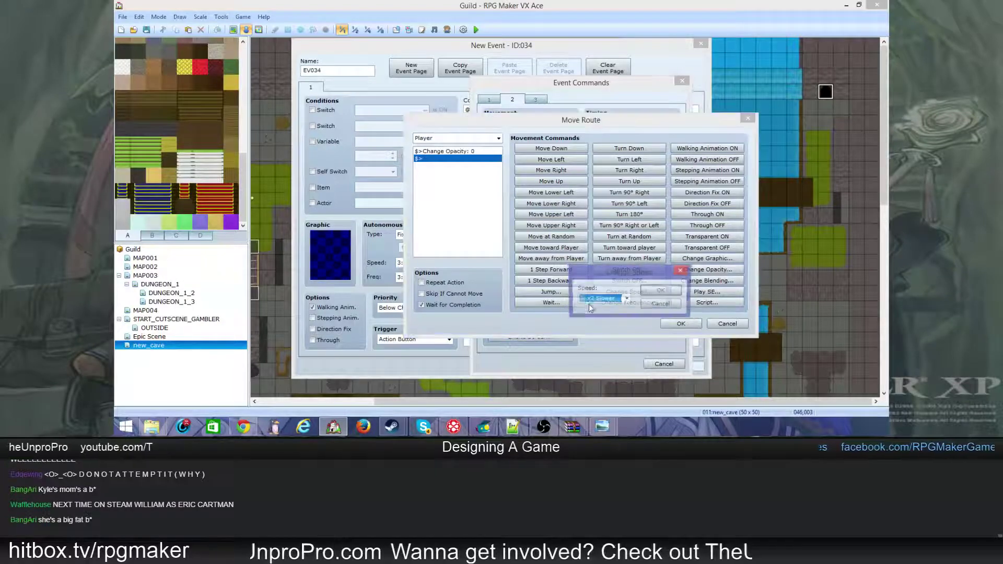
pyautogui.click(661, 290)
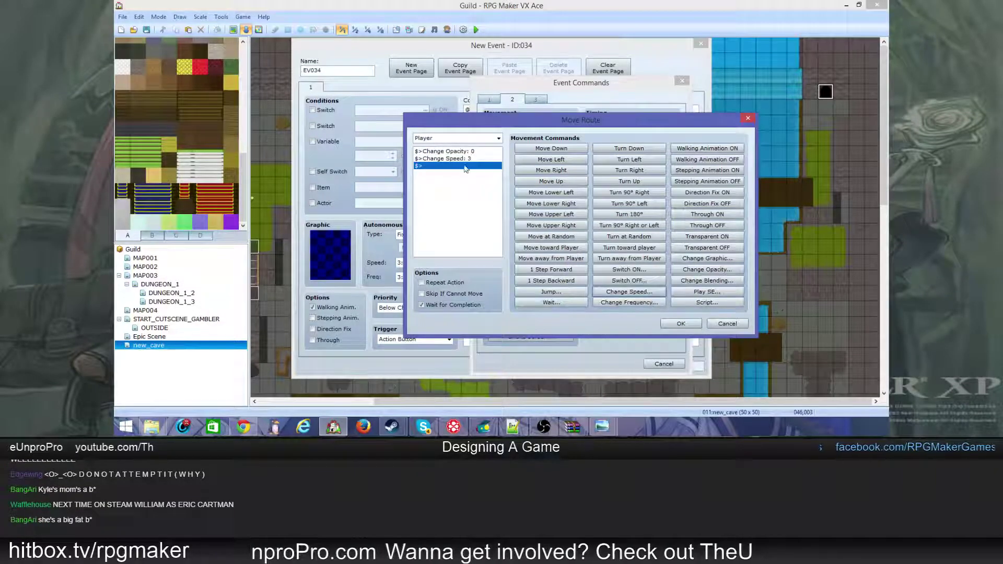
pyautogui.click(632, 294)
pyautogui.click(641, 308)
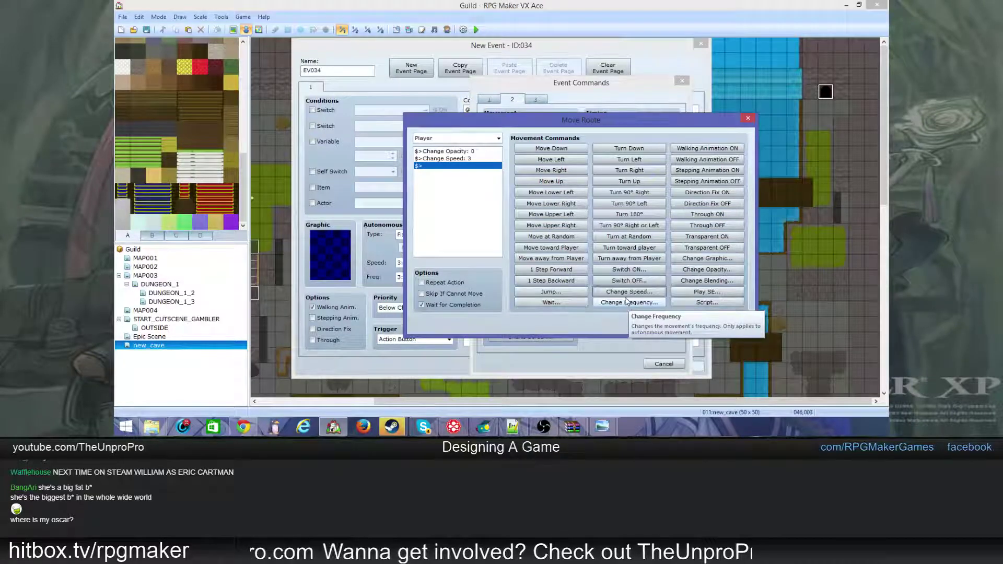
pyautogui.click(630, 292)
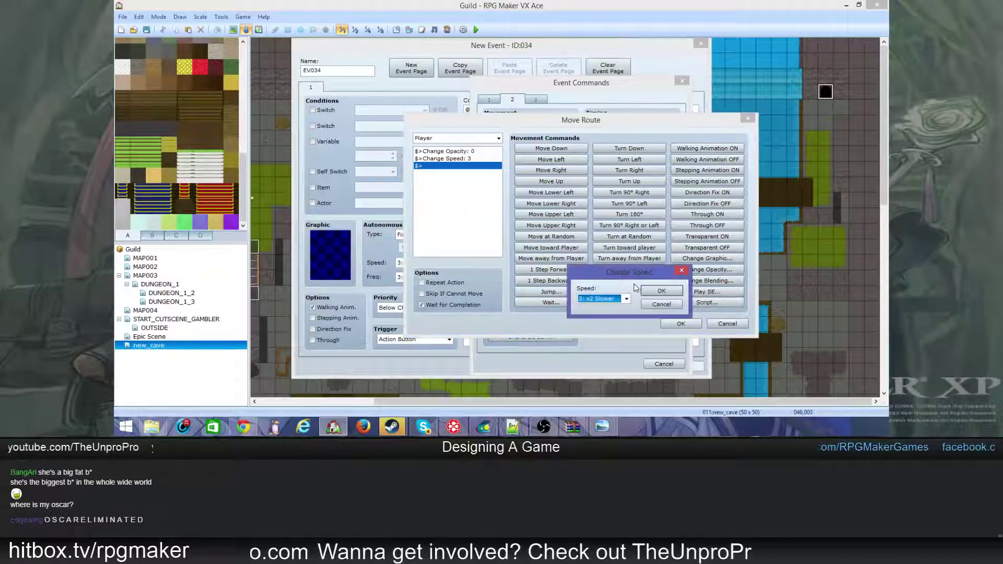
pyautogui.click(643, 306)
pyautogui.click(629, 292)
pyautogui.press('Escape')
pyautogui.click(628, 293)
pyautogui.click(654, 311)
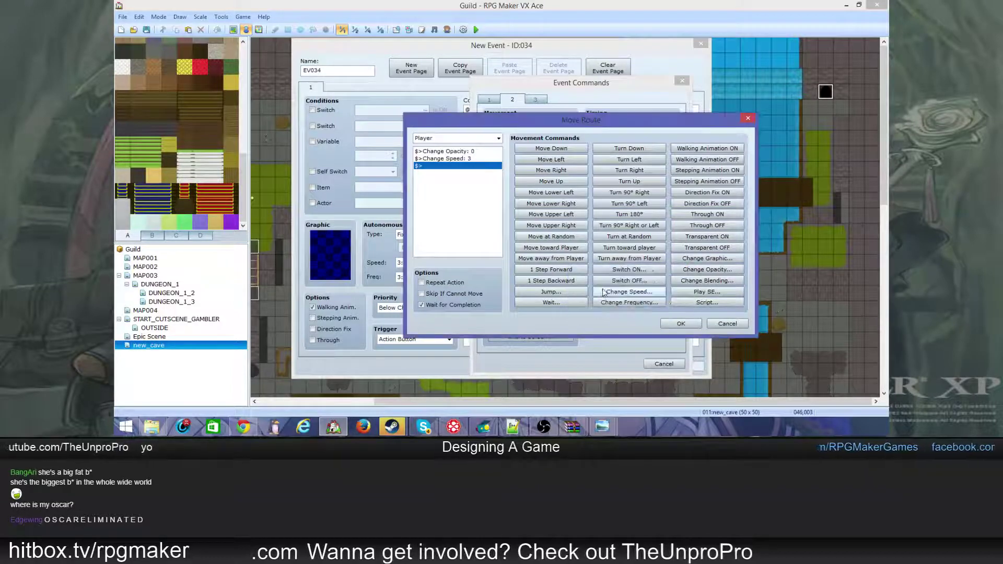
pyautogui.click(614, 291)
pyautogui.click(649, 305)
pyautogui.click(640, 292)
pyautogui.click(661, 305)
pyautogui.click(650, 290)
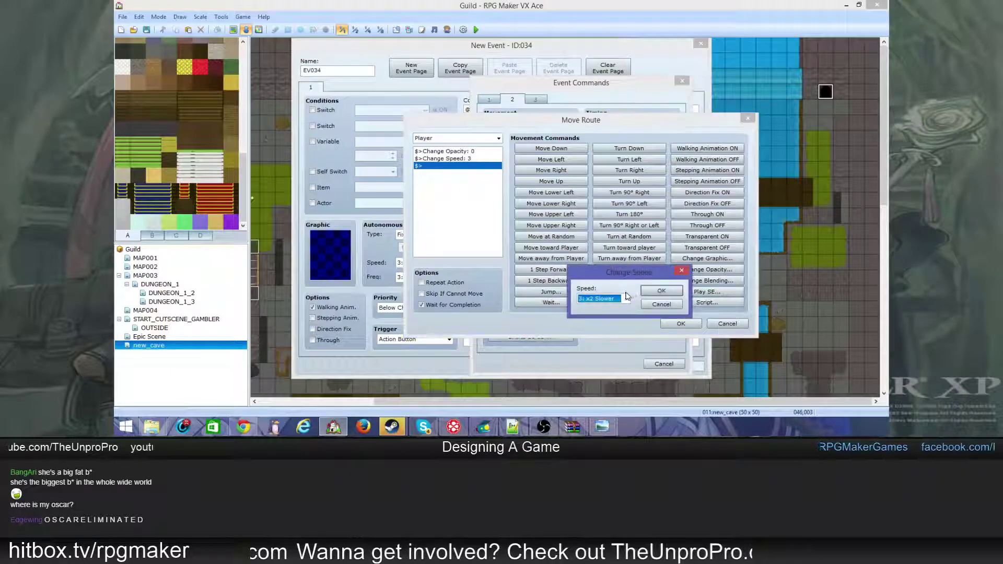
# - Add Change Speed 6 and Through ON to the player's move route, accept it, and uncover the map beside the event window
pyautogui.click(616, 298)
pyautogui.click(596, 344)
pyautogui.click(662, 290)
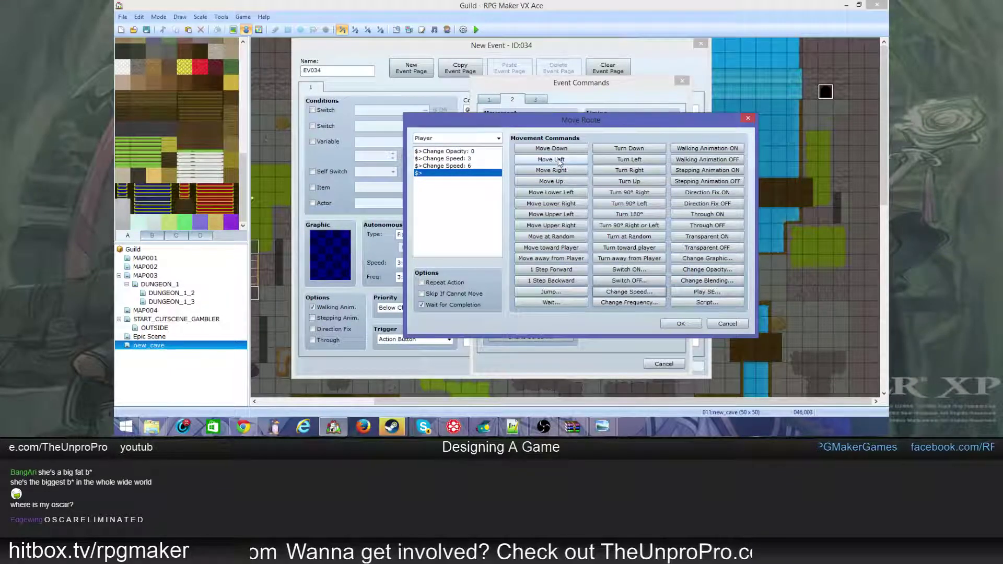
pyautogui.click(707, 214)
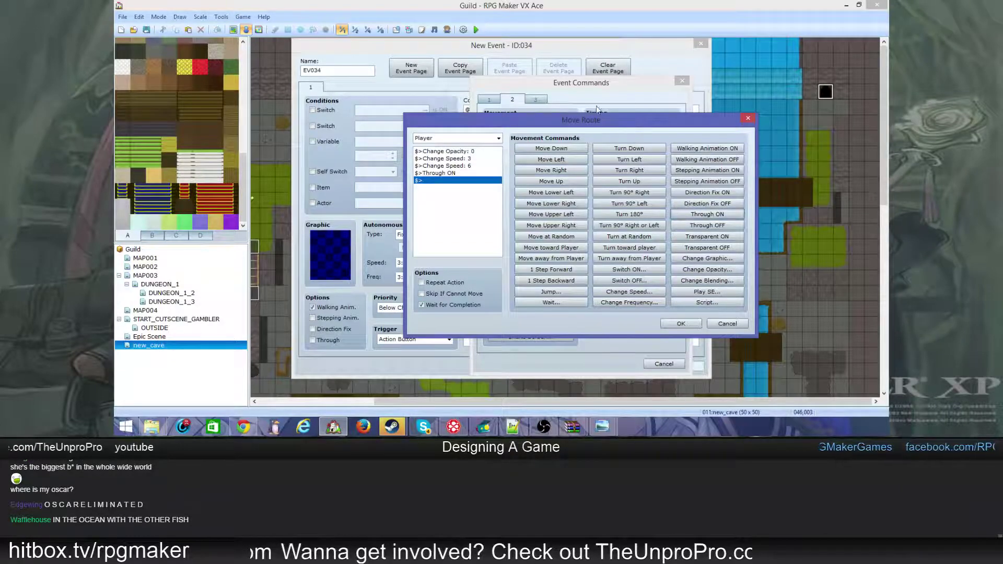
pyautogui.click(693, 328)
pyautogui.moveTo(638, 46); pyautogui.dragTo(819, 166)
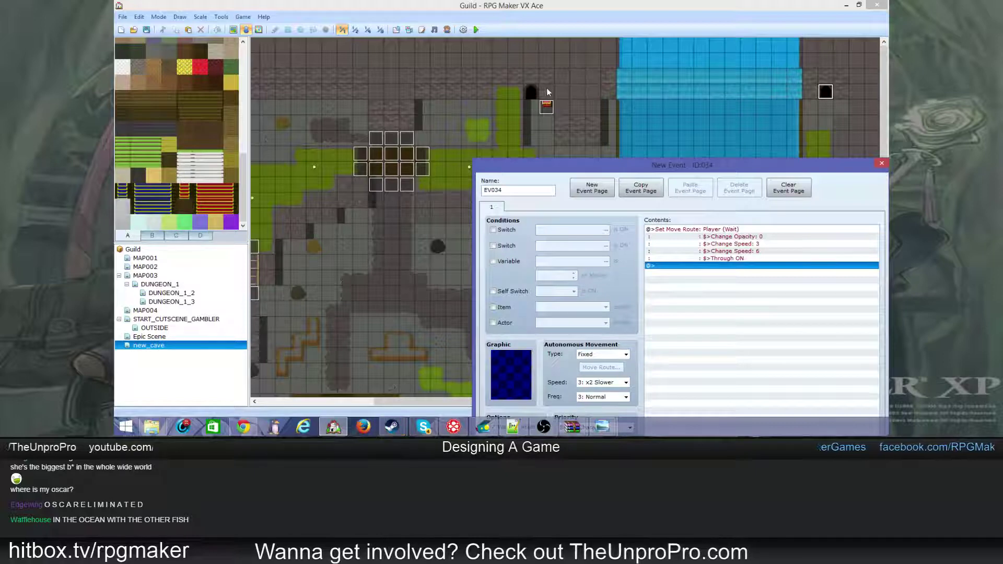
# - Extend the player's move route with 19 Move Left commands followed by Turn Down
pyautogui.click(739, 244)
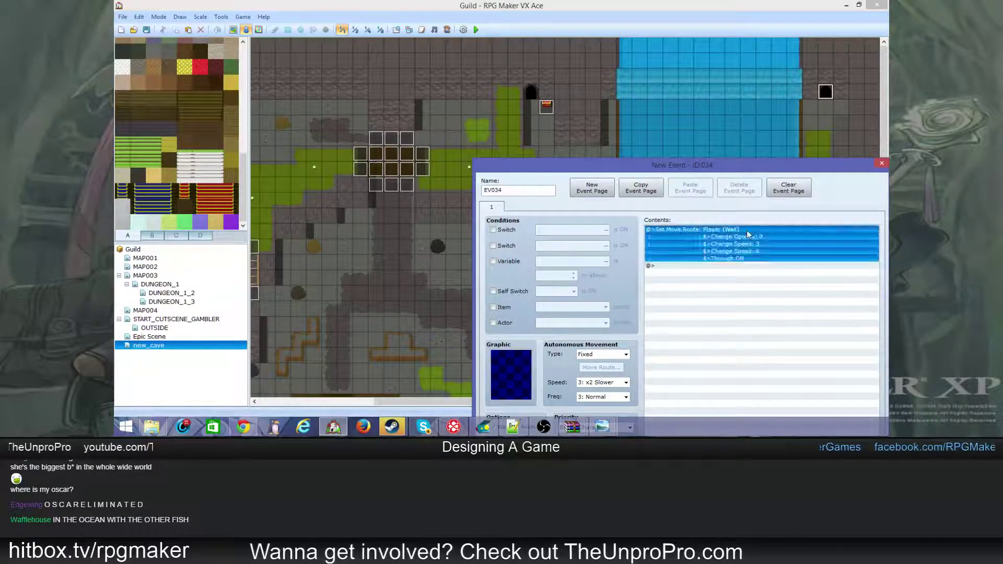
pyautogui.doubleClick(738, 244)
pyautogui.doubleClick(693, 243)
pyautogui.click(693, 243)
pyautogui.doubleClick(693, 244)
pyautogui.click(693, 244)
pyautogui.doubleClick(693, 244)
pyautogui.click(693, 243)
pyautogui.doubleClick(693, 243)
pyautogui.doubleClick(693, 244)
pyautogui.doubleClick(693, 243)
pyautogui.doubleClick(693, 243)
pyautogui.click(757, 230)
# - Finish the player's move route with Through OFF and Change Opacity 255, and accept it
pyautogui.click(847, 308)
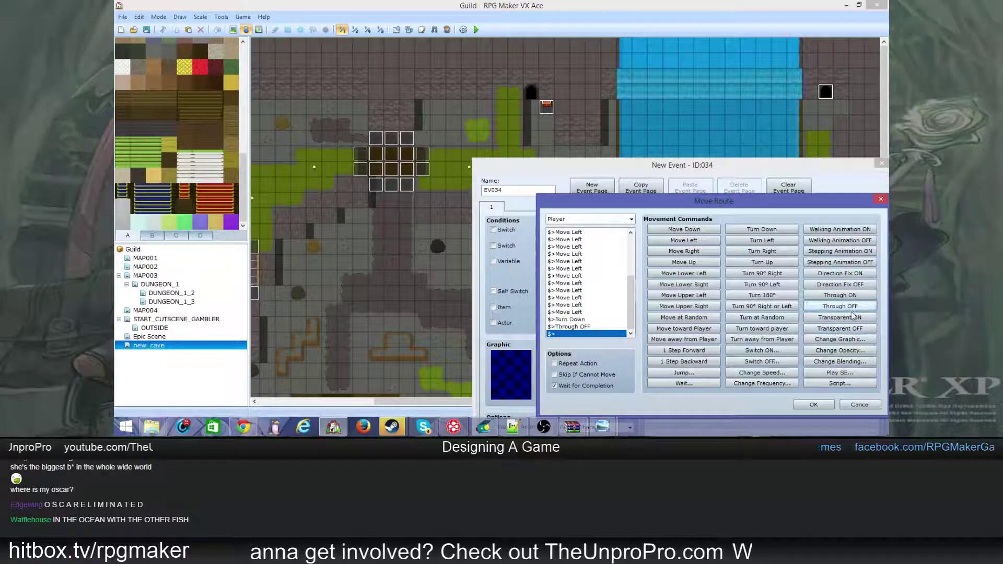
pyautogui.click(840, 350)
pyautogui.press('Return')
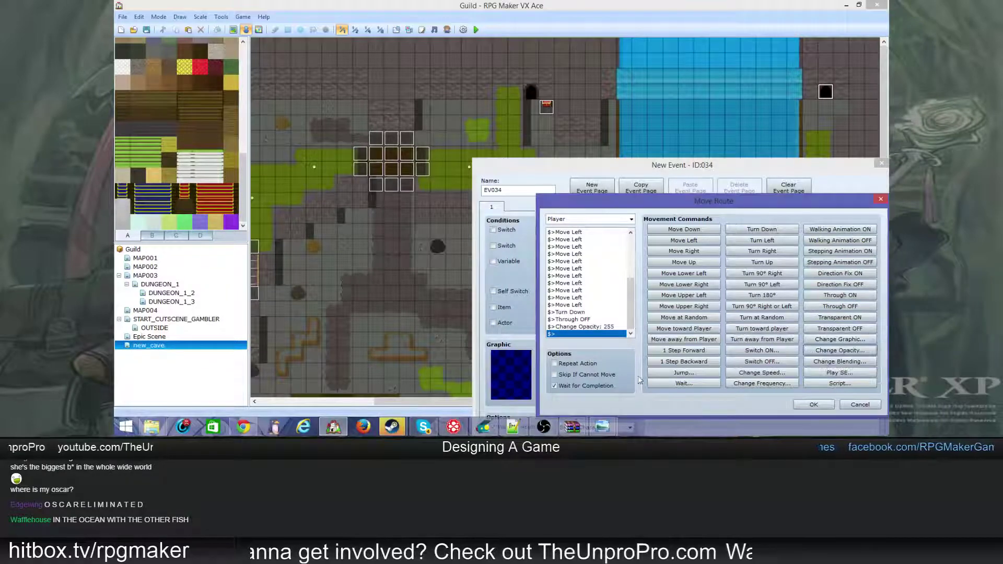
pyautogui.click(813, 405)
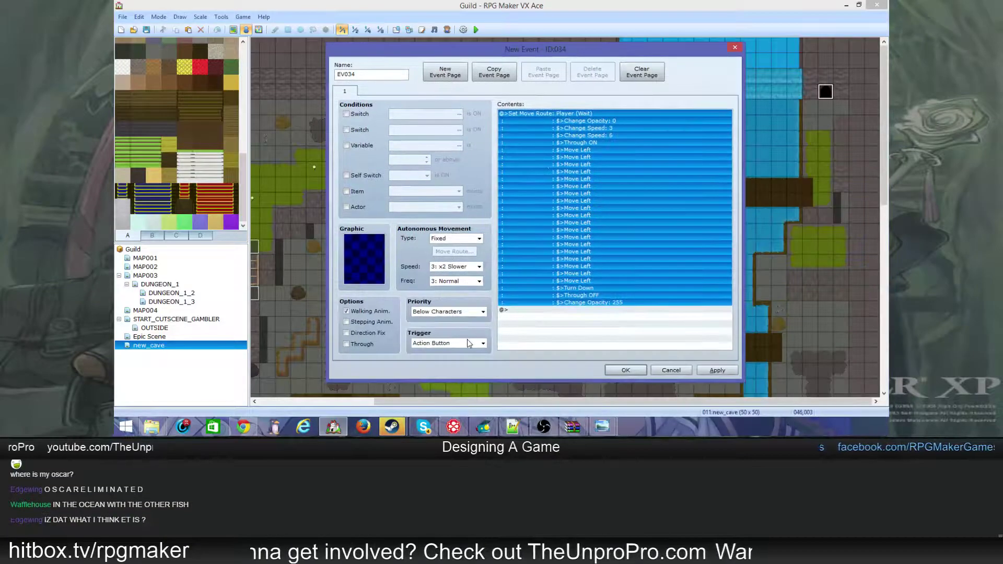
# - Set the event's priority to Same as Characters and its trigger to Player Touch, and accept the event
pyautogui.click(483, 311)
pyautogui.click(441, 326)
pyautogui.click(483, 343)
pyautogui.click(445, 361)
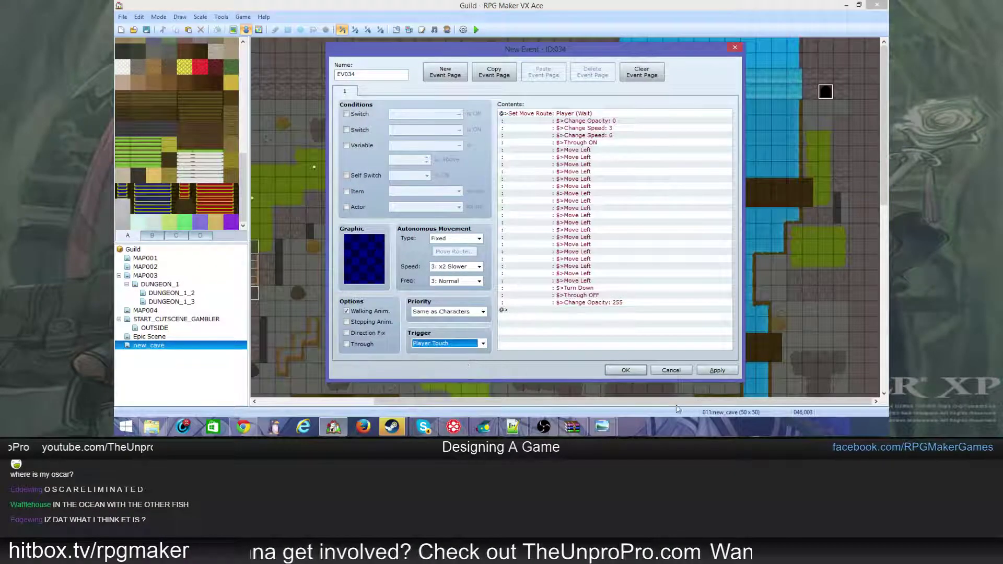
pyautogui.click(672, 370)
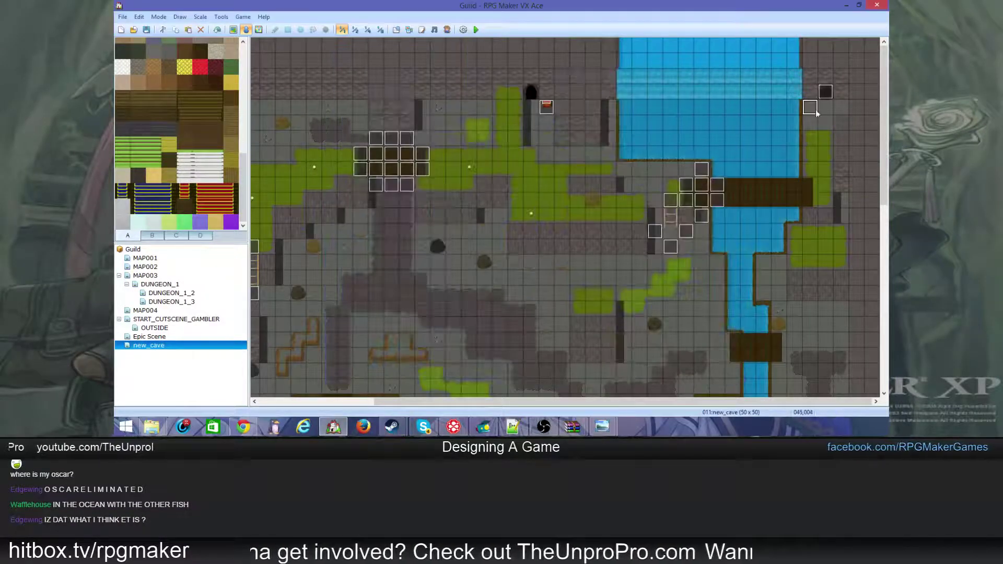
# - Copy the eastern opening's event onto the cave opening beside the chest, and open the copy's player move route for editing
pyautogui.click(531, 97)
pyautogui.doubleClick(533, 99)
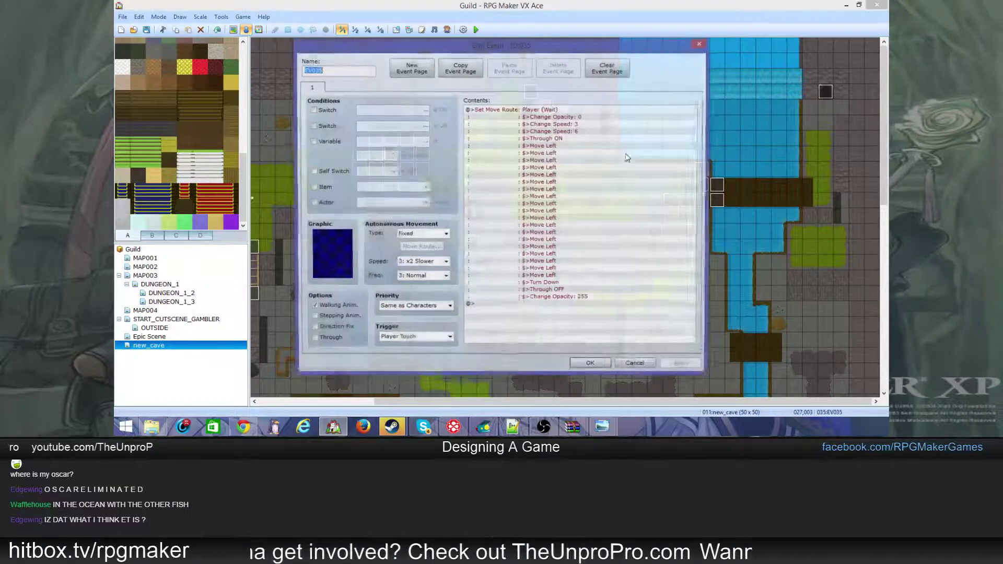
pyautogui.doubleClick(587, 111)
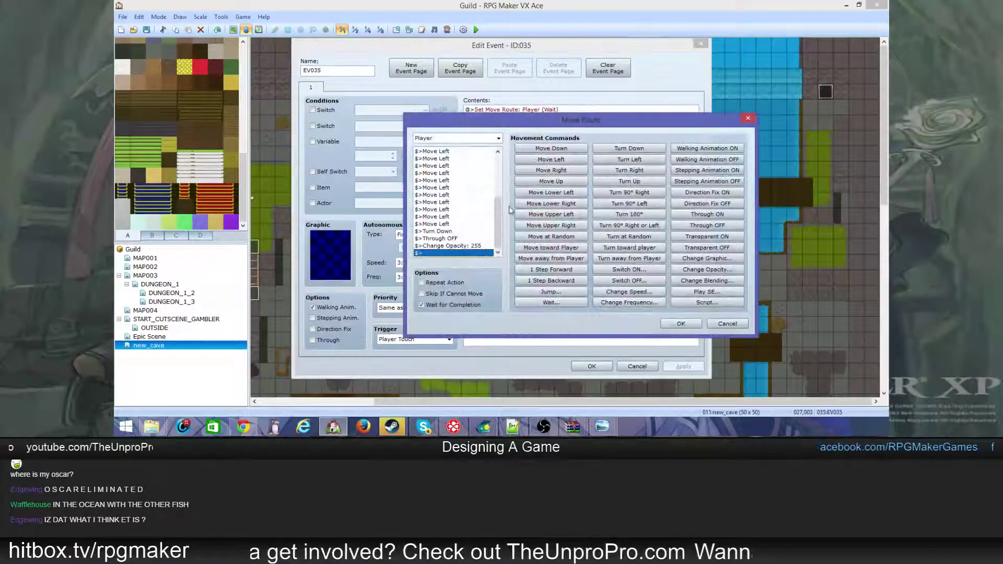
# - Delete the Move Left commands from the copied event's player move route
pyautogui.scroll(5, 497, 202)
pyautogui.click(453, 155)
pyautogui.scroll(3, 484, 207)
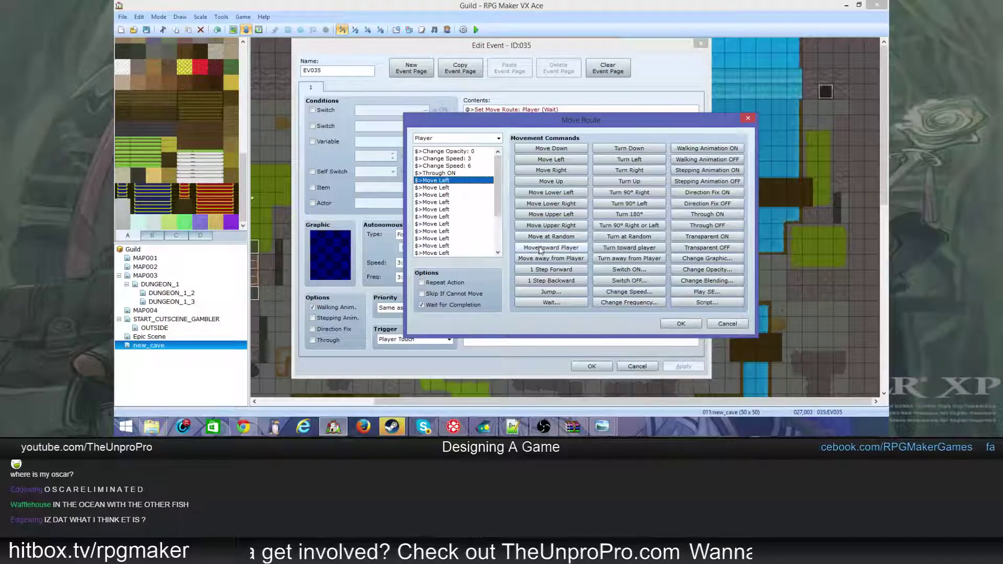
pyautogui.press('Delete')
pyautogui.press('Delete')
pyautogui.press('Delete')
pyautogui.press('Delete')
pyautogui.press('Delete')
pyautogui.press('Delete')
pyautogui.press('Delete')
pyautogui.press('Delete')
pyautogui.press('Delete')
pyautogui.press('Delete')
pyautogui.press('Delete')
pyautogui.press('Delete')
pyautogui.press('Delete')
pyautogui.press('Delete')
pyautogui.press('Delete')
pyautogui.press('Delete')
pyautogui.press('Delete')
pyautogui.press('Delete')
pyautogui.press('Delete')
pyautogui.press('Delete')
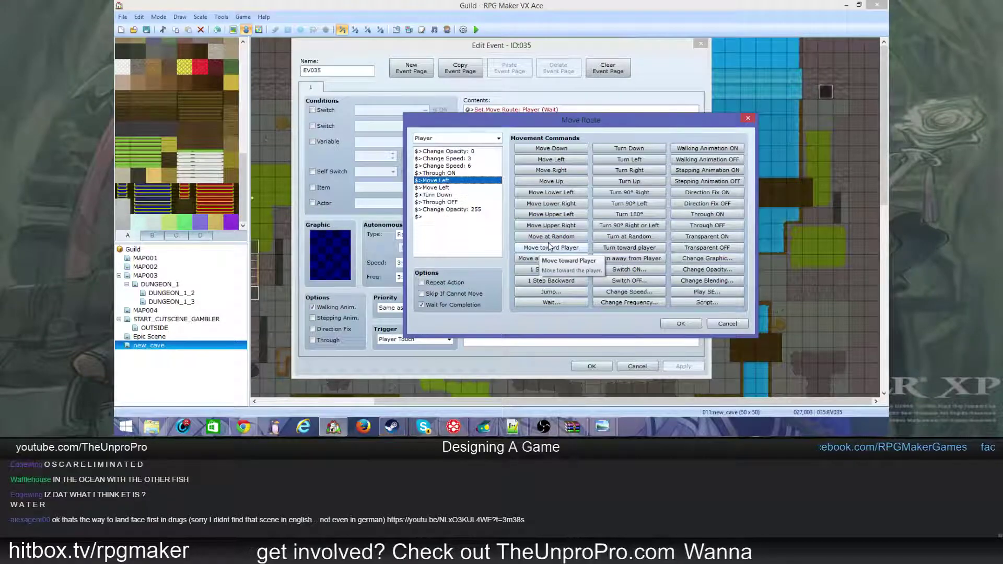
pyautogui.click(582, 171)
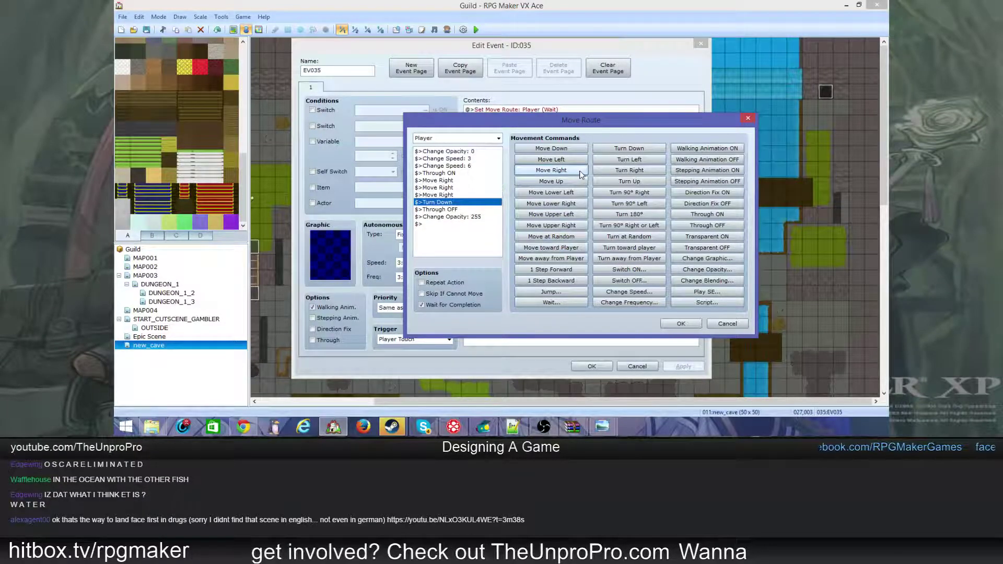
pyautogui.click(454, 180)
pyautogui.press('Delete')
pyautogui.click(453, 180)
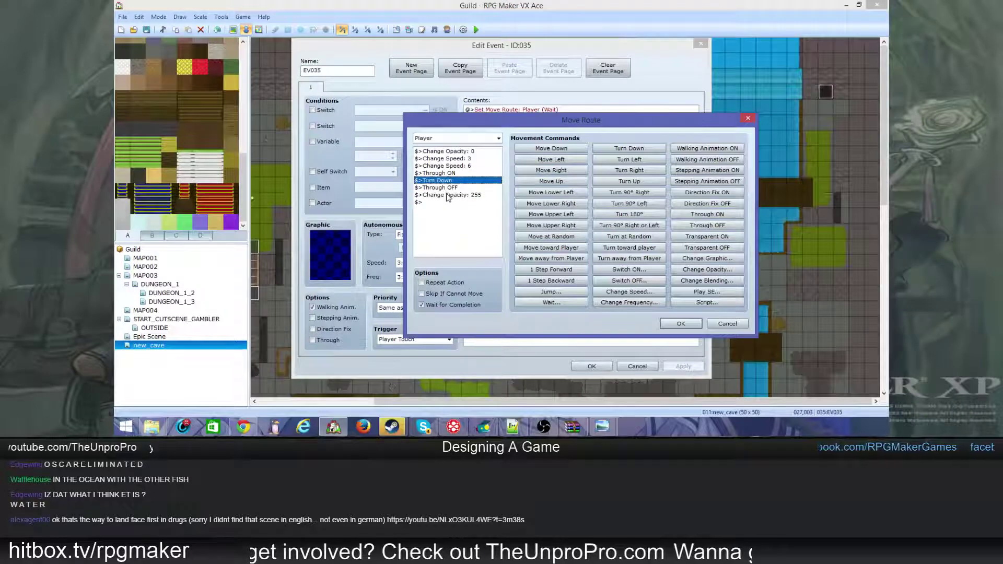
pyautogui.click(450, 188)
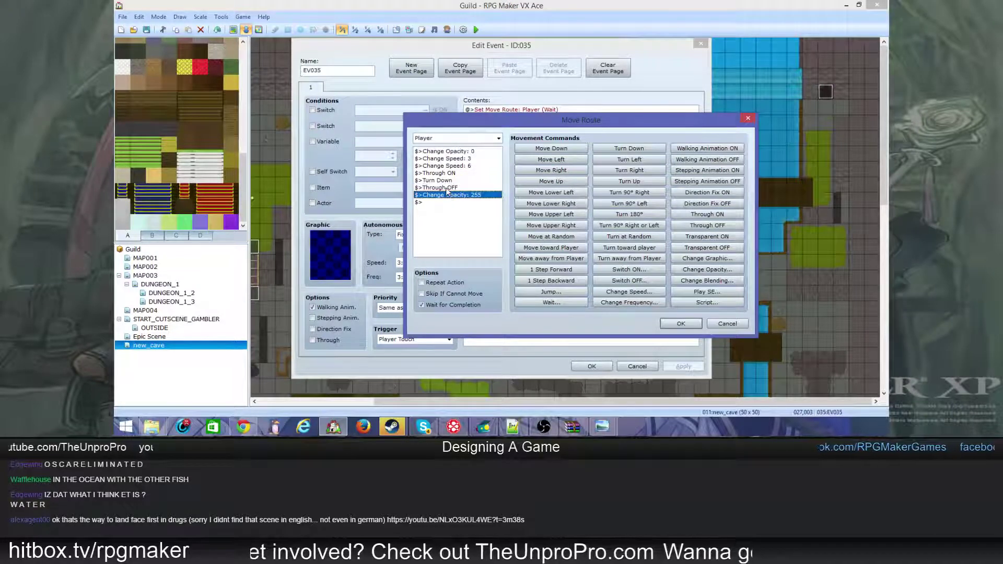
pyautogui.click(453, 196)
pyautogui.click(453, 180)
pyautogui.click(548, 171)
pyautogui.click(547, 171)
pyautogui.click(450, 188)
pyautogui.press('Delete')
pyautogui.click(450, 180)
pyautogui.press('Delete')
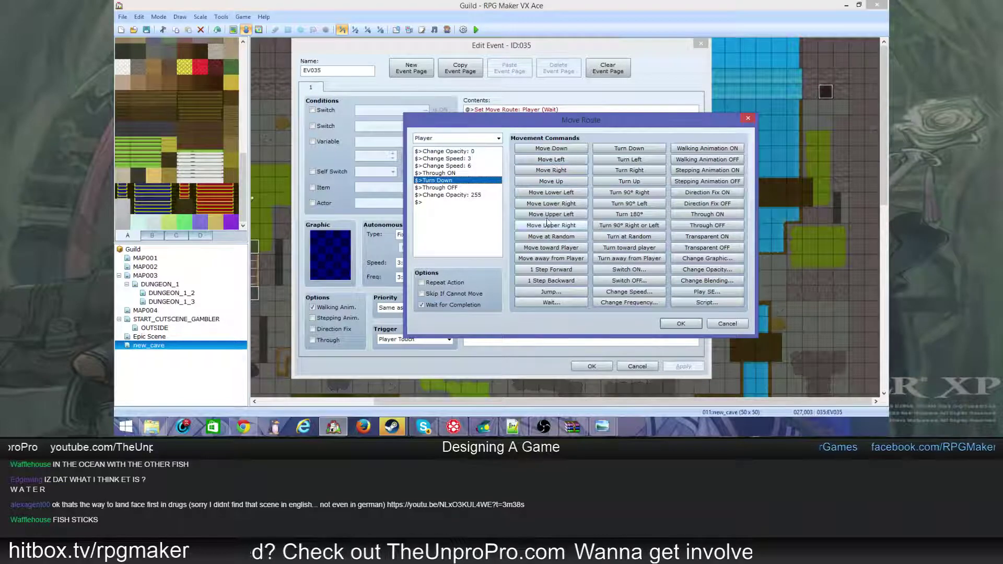
# - Insert 19 Move Right commands before Turn Down in the player's move route, and accept the route and the event
pyautogui.click(551, 170)
pyautogui.click(551, 170)
pyautogui.click(551, 170)
pyautogui.click(552, 171)
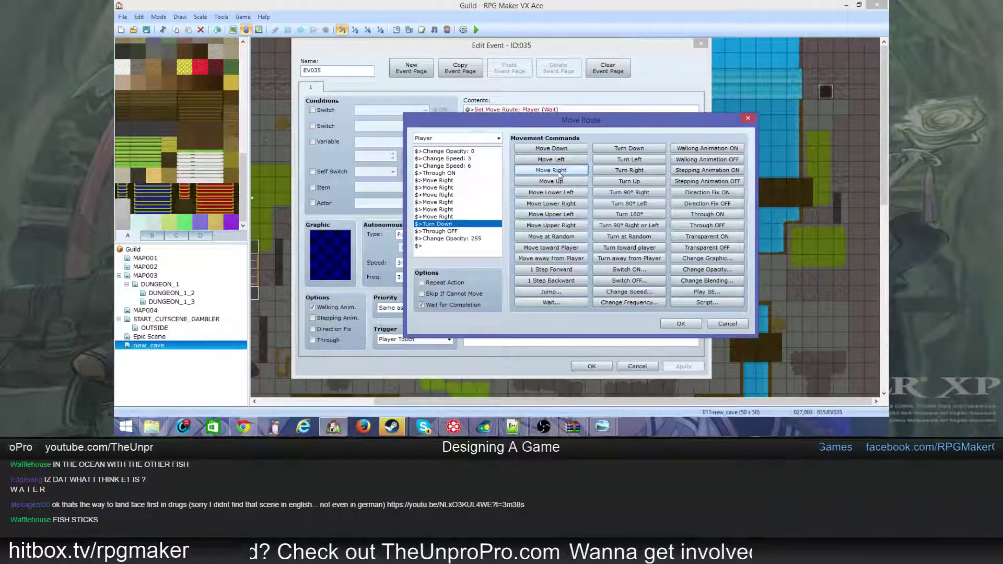
pyautogui.click(552, 170)
pyautogui.click(552, 170)
pyautogui.click(551, 170)
pyautogui.click(551, 170)
pyautogui.click(551, 171)
pyautogui.click(551, 170)
pyautogui.click(552, 171)
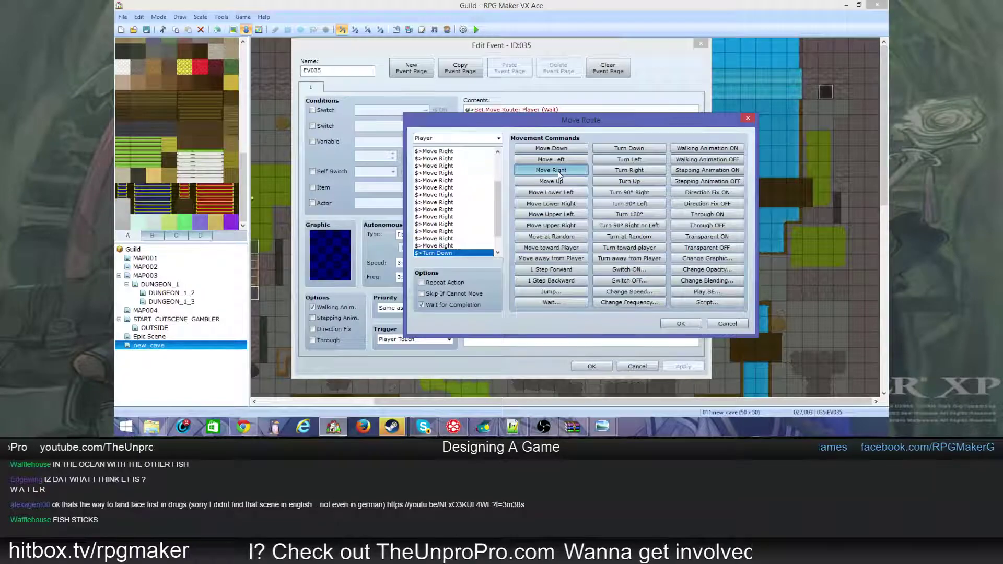
pyautogui.click(680, 324)
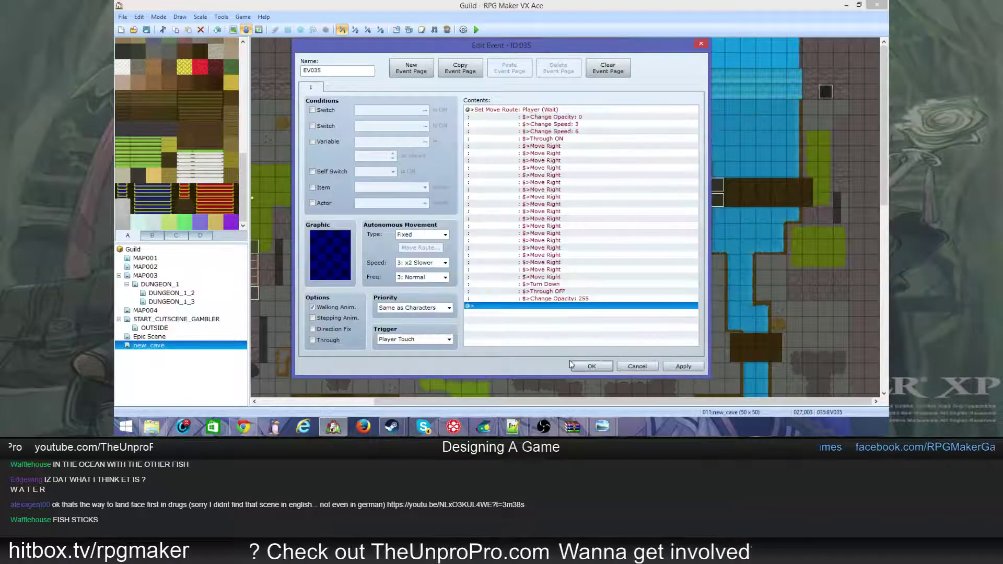
pyautogui.click(590, 366)
# - Save the changes to the Guild project and start a new game in a playtest
pyautogui.click(476, 30)
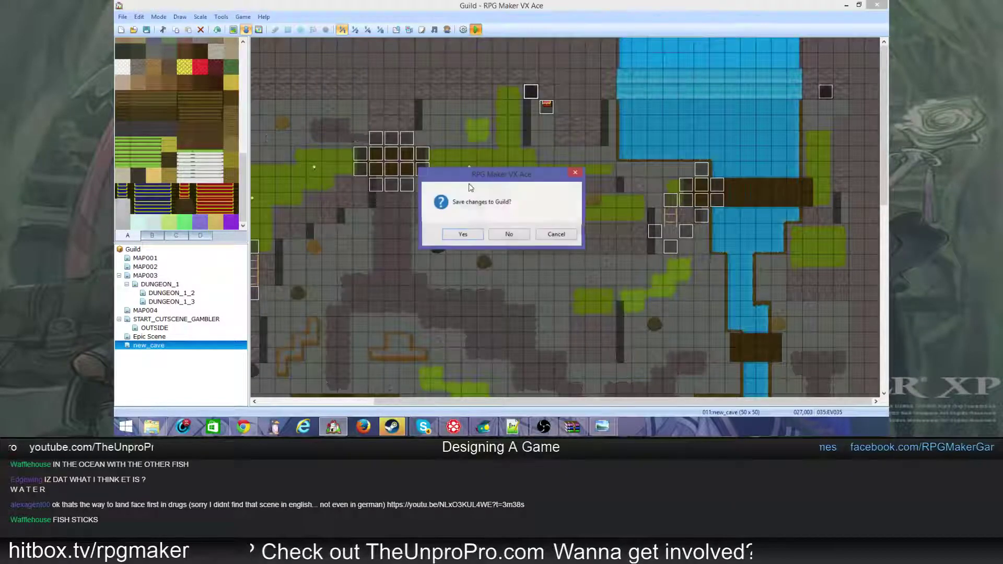
pyautogui.click(476, 236)
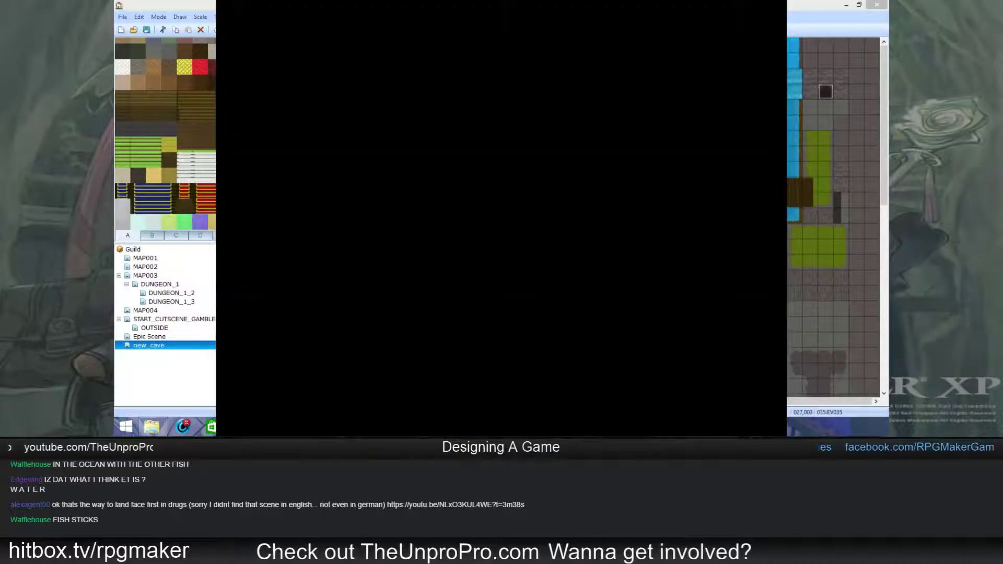
pyautogui.press('Return')
pyautogui.press('Return')
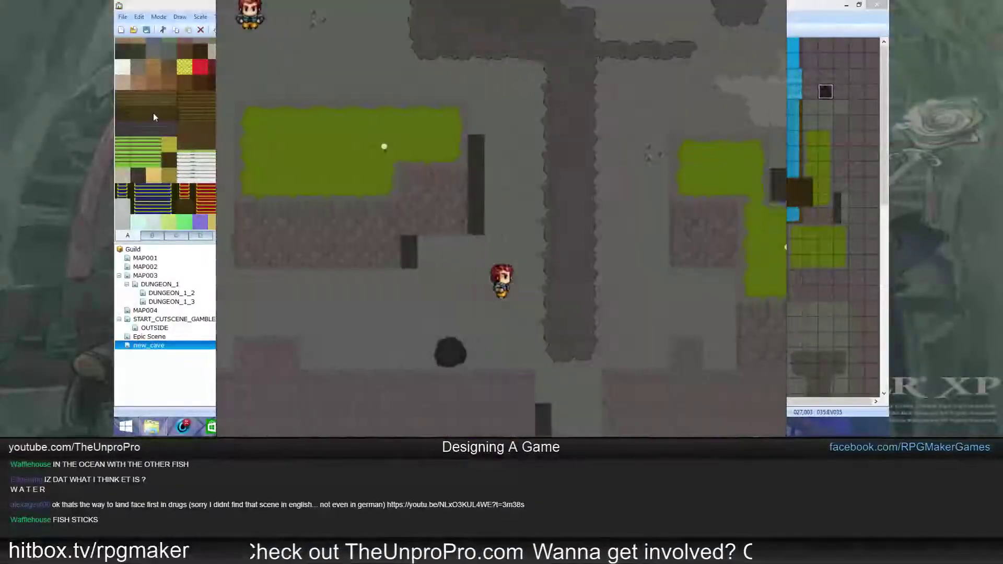
# - Walk the character north through the cave to test the linked cave openings and the chest, and end the playtest
pyautogui.press('Up')
pyautogui.press('Right')
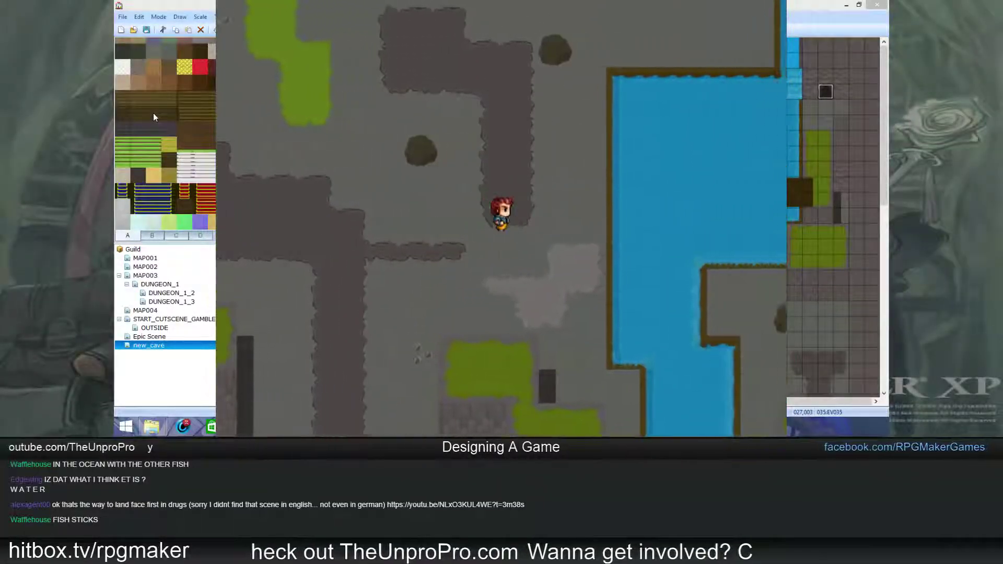
pyautogui.press('Up')
pyautogui.press('Up')
pyautogui.press('Right')
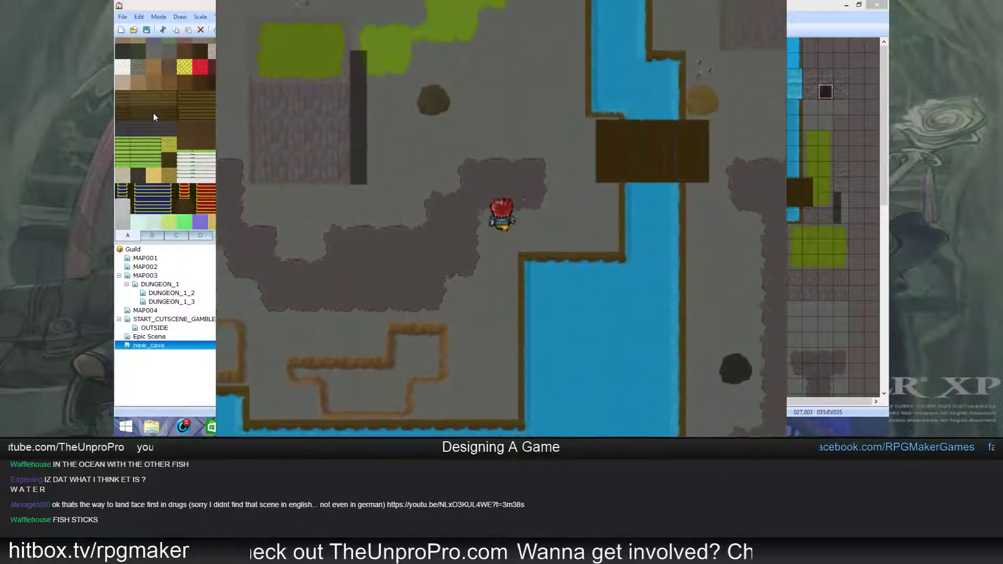
pyautogui.press('Right')
pyautogui.press('Up')
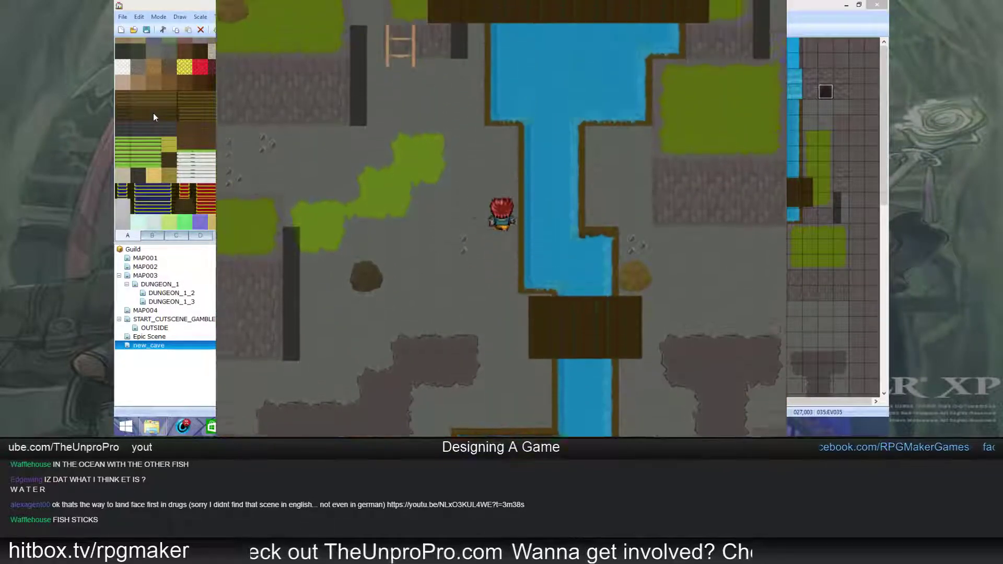
pyautogui.press('Up')
pyautogui.press('Right')
pyautogui.press('Right')
pyautogui.press('Up')
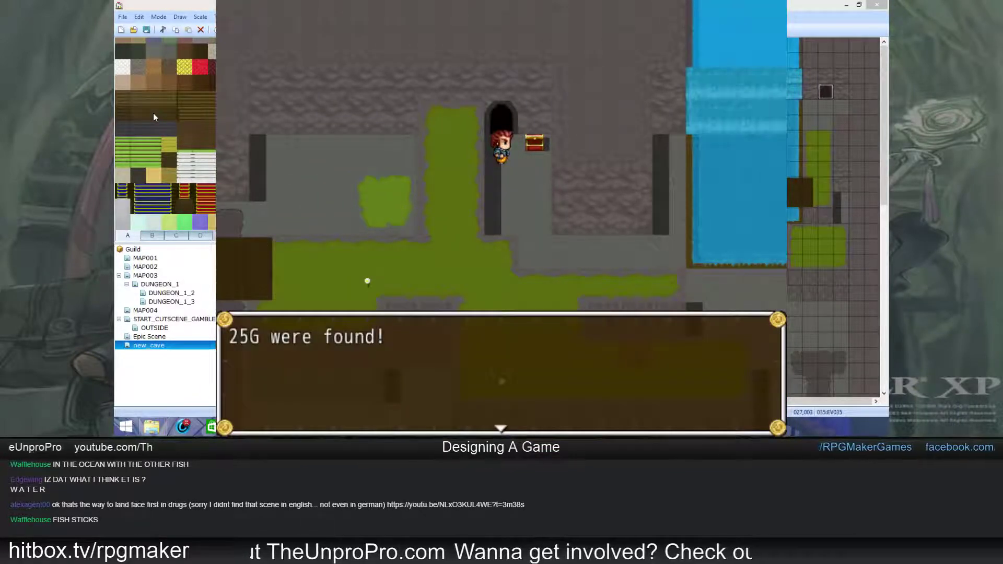
pyautogui.hotkey('alt', 'F4')
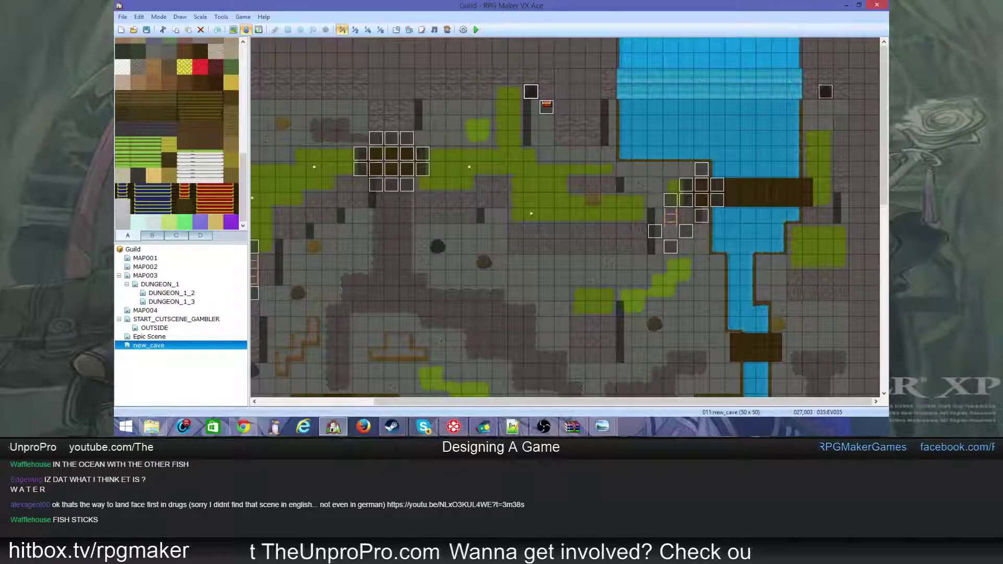
pyautogui.doubleClick(824, 94)
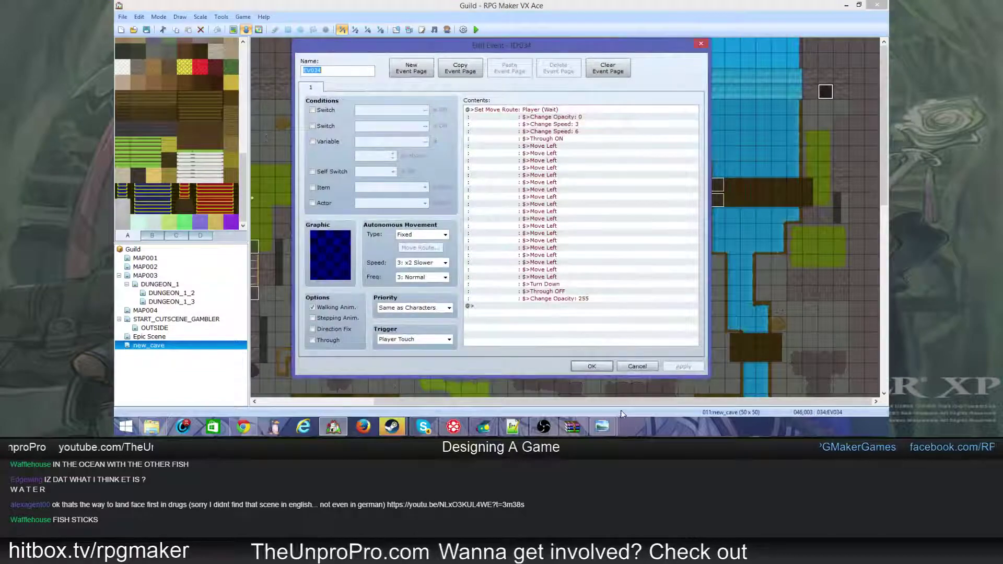
pyautogui.click(640, 367)
pyautogui.doubleClick(686, 324)
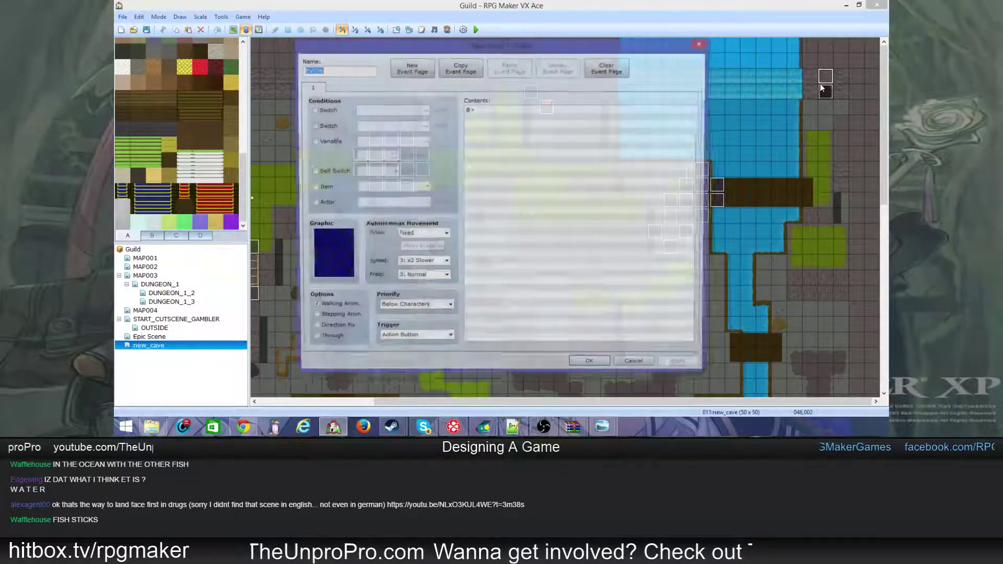
pyautogui.click(631, 362)
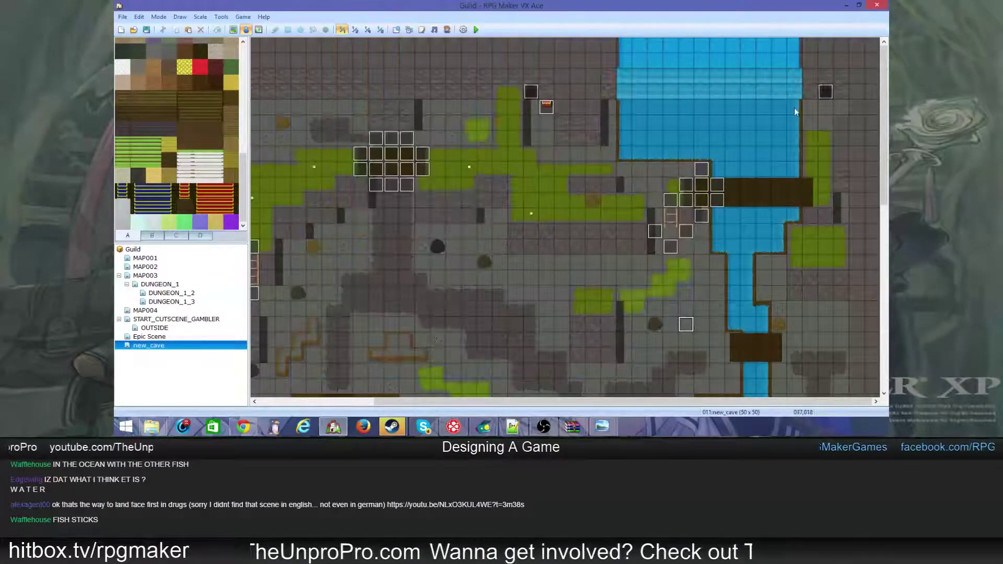
# - Append a waiting Player move route with Change Speed 4: Normal to the eastern cave opening's event (EV034), and accept the event
pyautogui.doubleClick(826, 92)
pyautogui.doubleClick(490, 307)
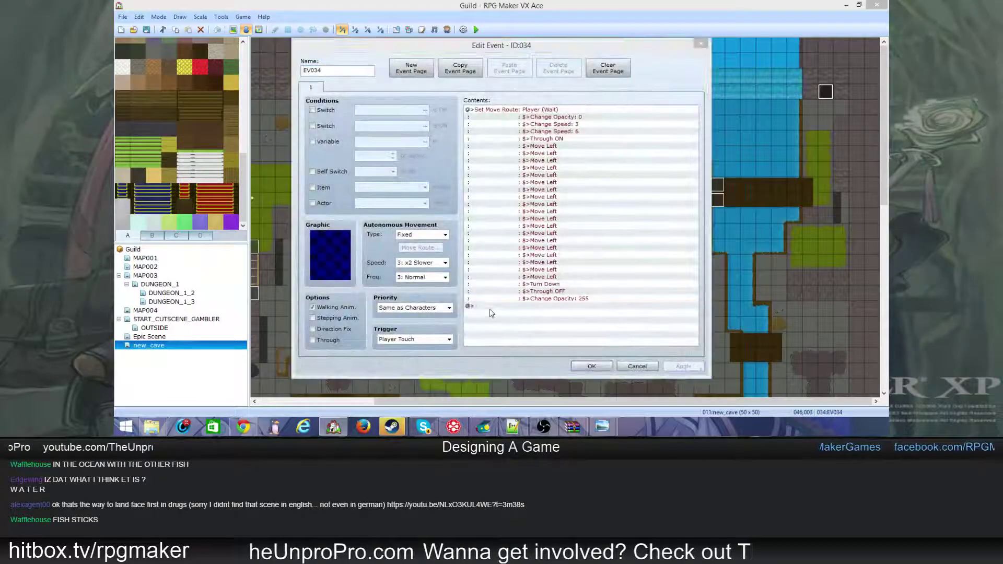
pyautogui.click(525, 162)
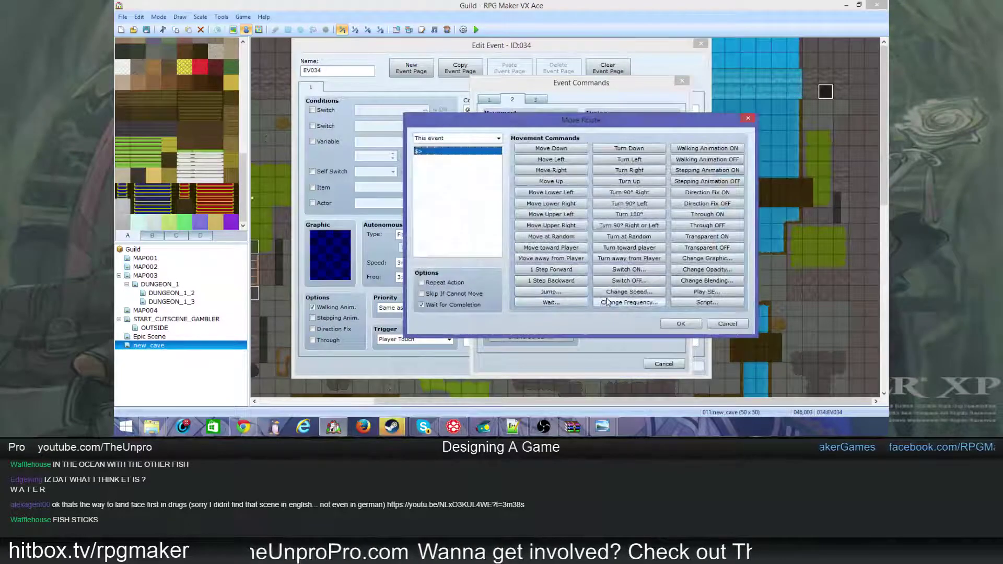
pyautogui.click(629, 292)
pyautogui.click(606, 299)
pyautogui.click(611, 331)
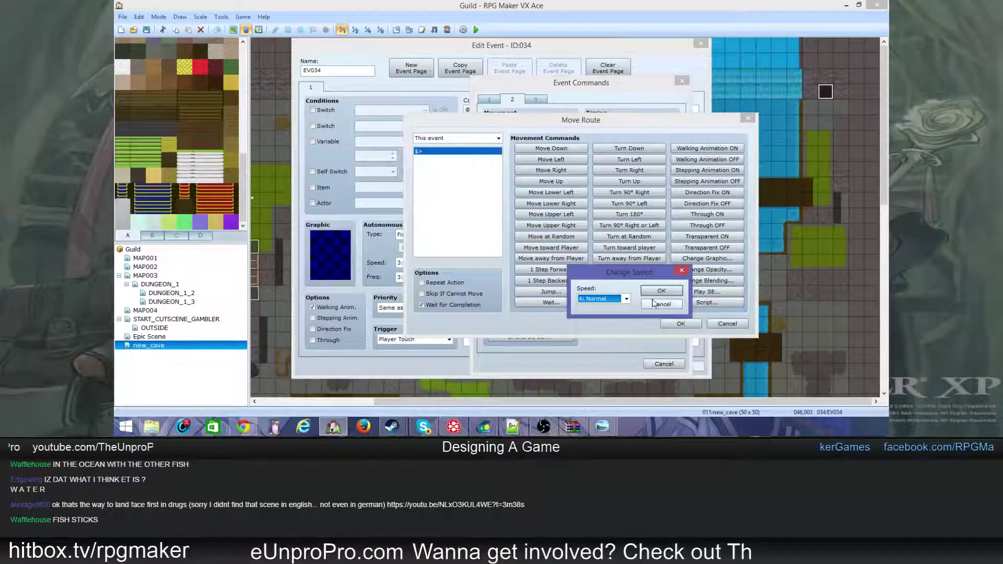
pyautogui.click(659, 291)
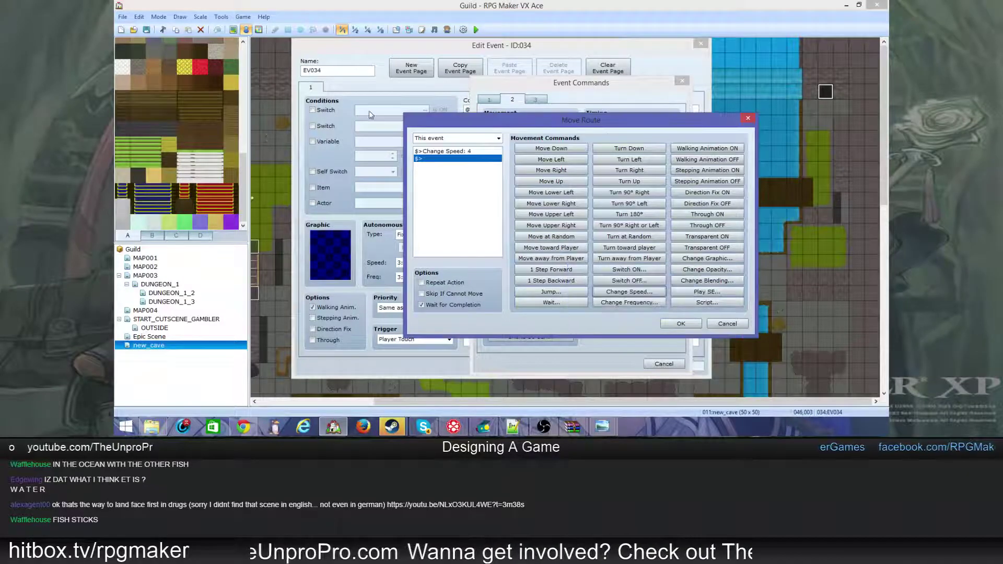
pyautogui.click(456, 139)
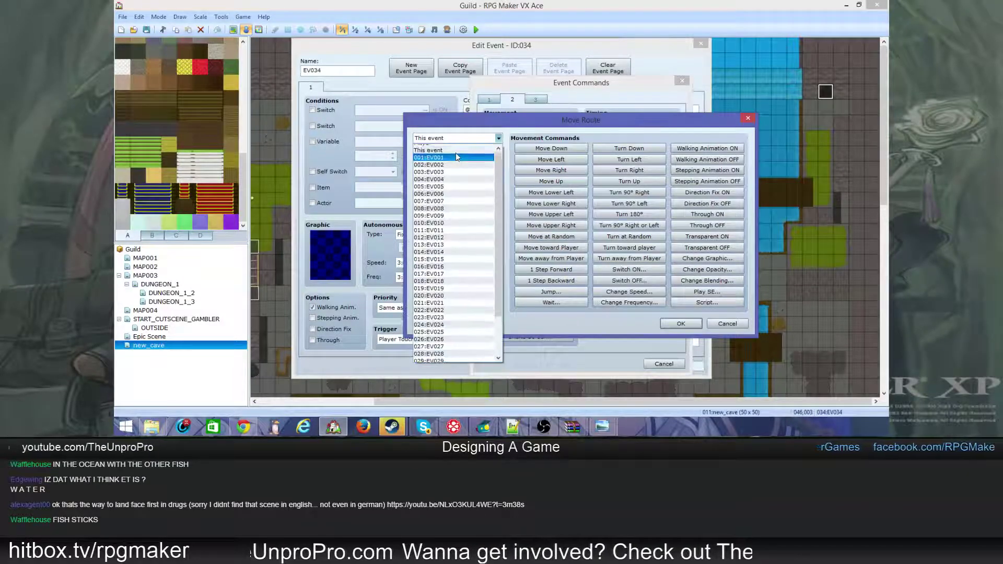
pyautogui.click(461, 148)
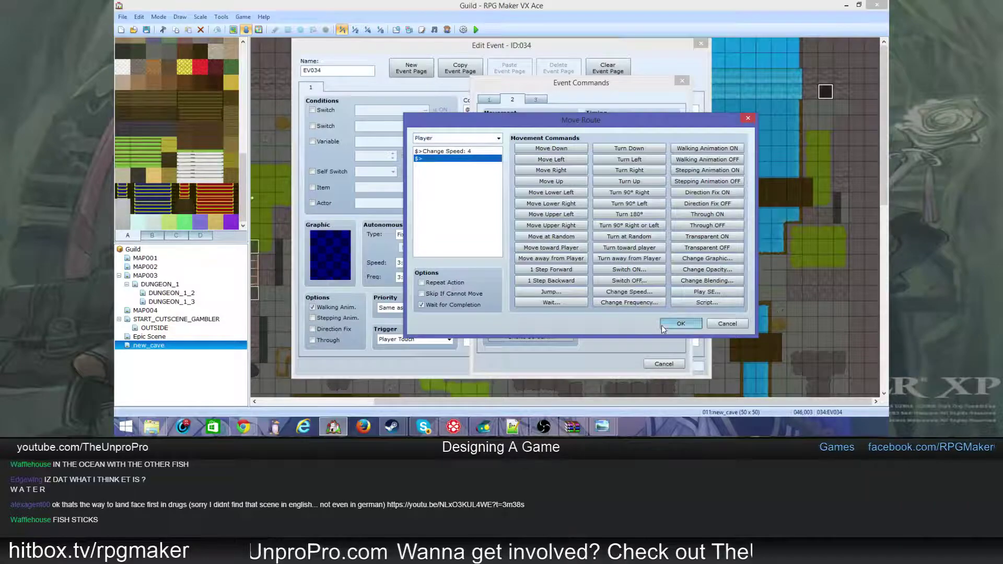
pyautogui.click(681, 324)
pyautogui.click(592, 366)
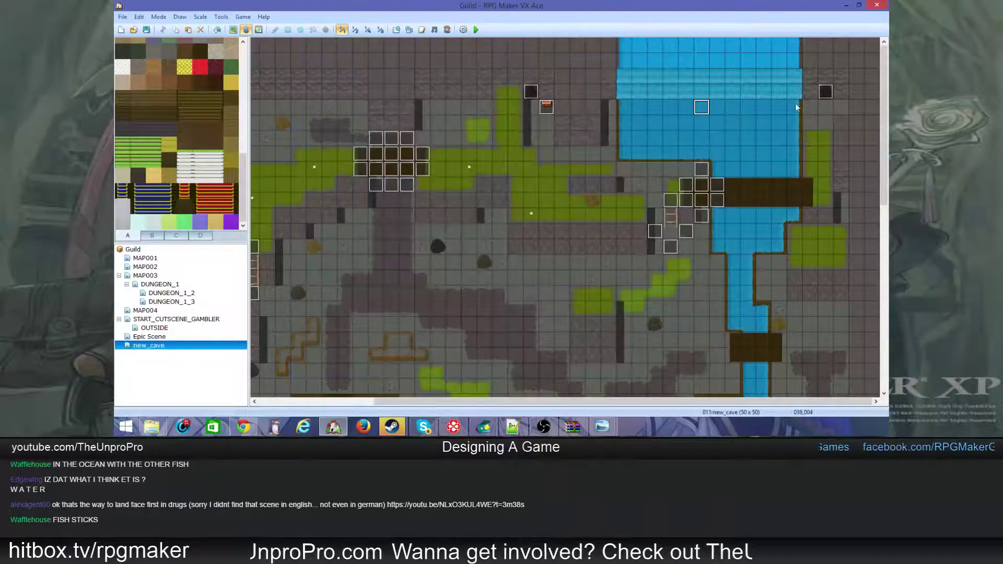
pyautogui.doubleClick(702, 108)
pyautogui.click(633, 309)
pyautogui.click(651, 360)
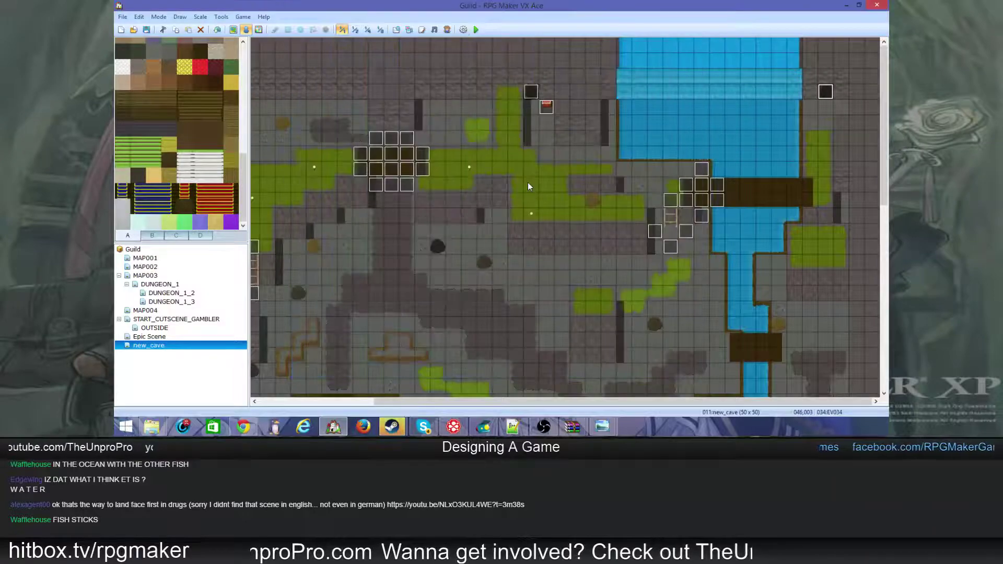
pyautogui.doubleClick(530, 93)
pyautogui.click(580, 306)
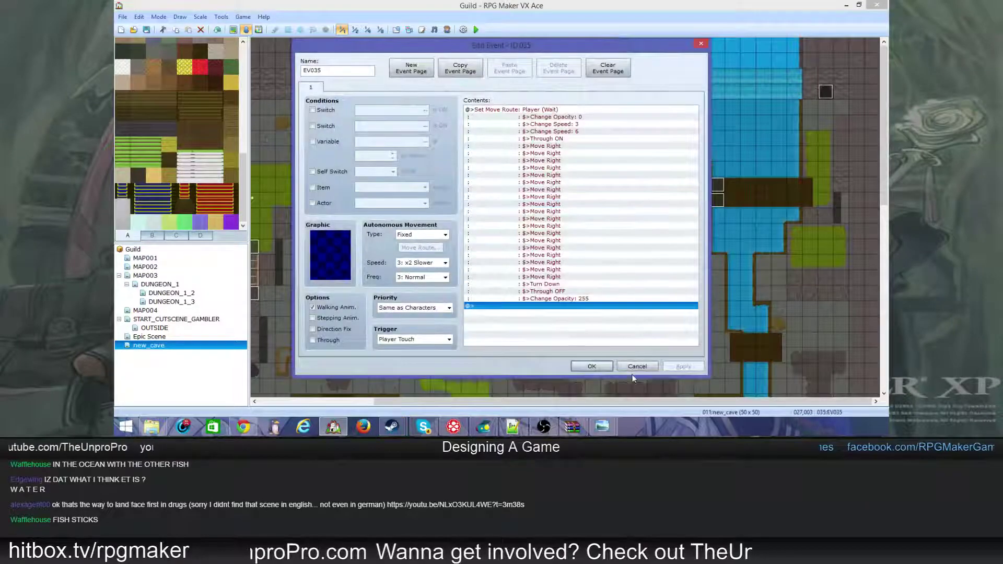
pyautogui.click(584, 366)
pyautogui.doubleClick(831, 91)
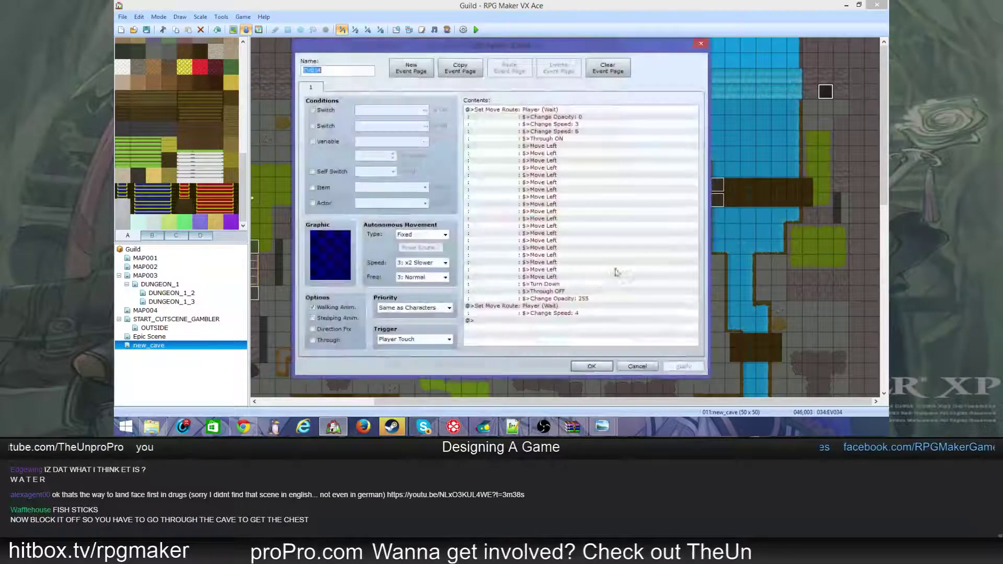
pyautogui.click(566, 310)
pyautogui.click(636, 366)
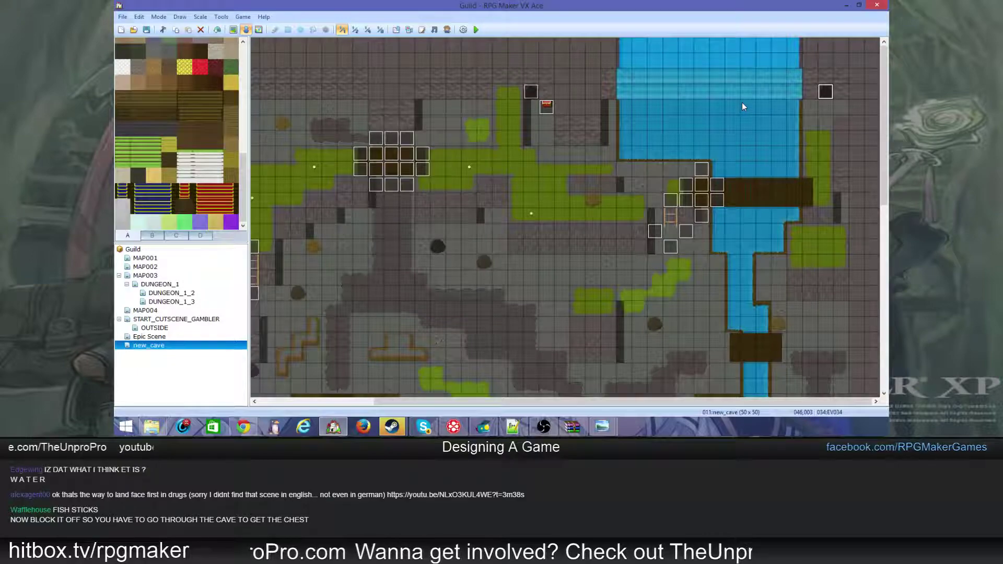
pyautogui.doubleClick(826, 92)
pyautogui.click(644, 366)
pyautogui.click(533, 96)
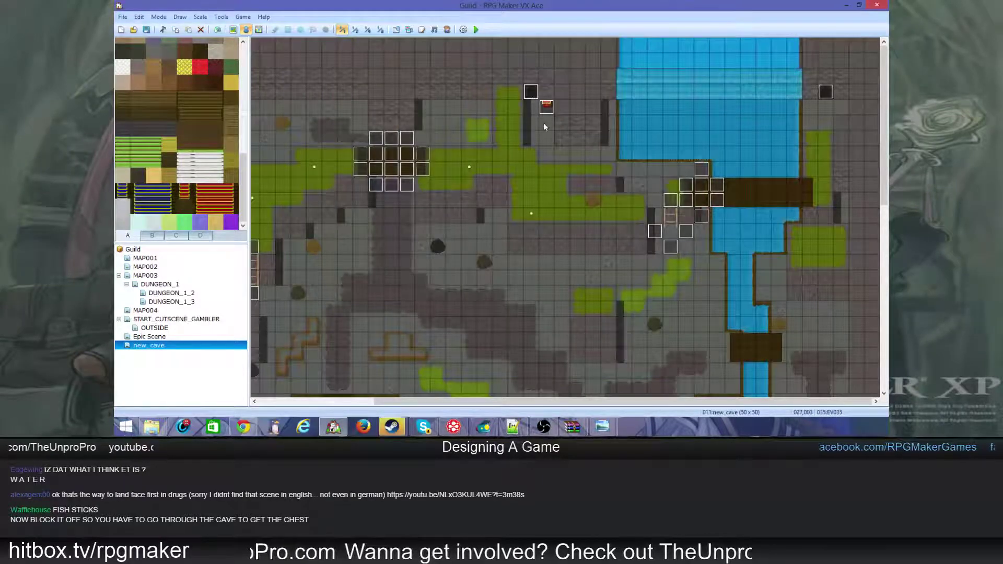
pyautogui.doubleClick(827, 88)
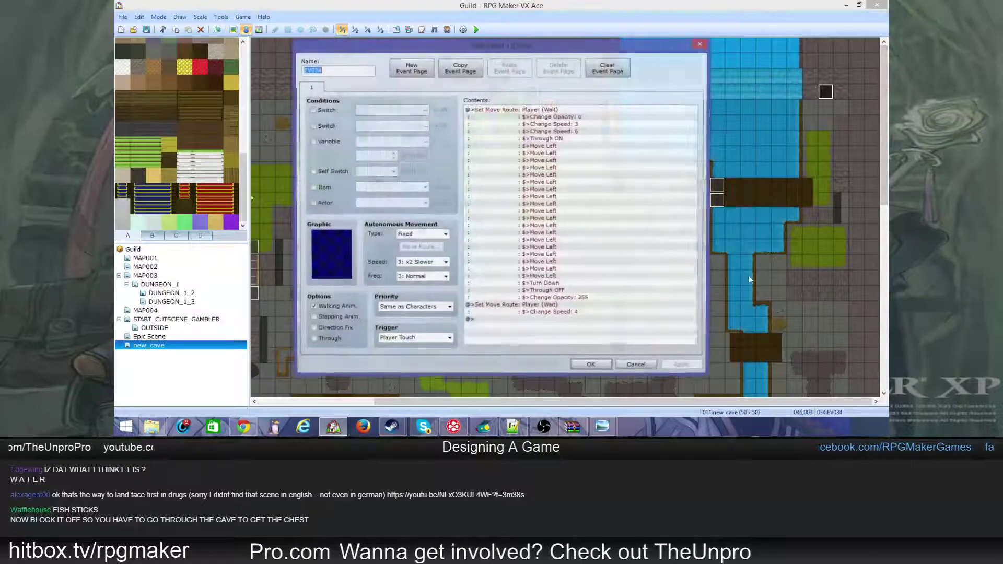
pyautogui.click(654, 365)
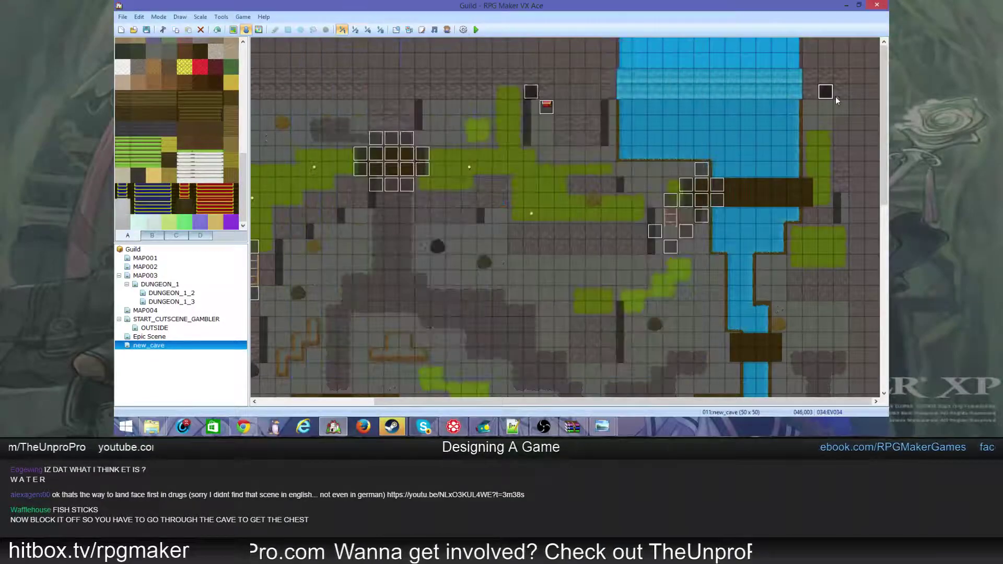
pyautogui.doubleClick(830, 96)
pyautogui.click(635, 366)
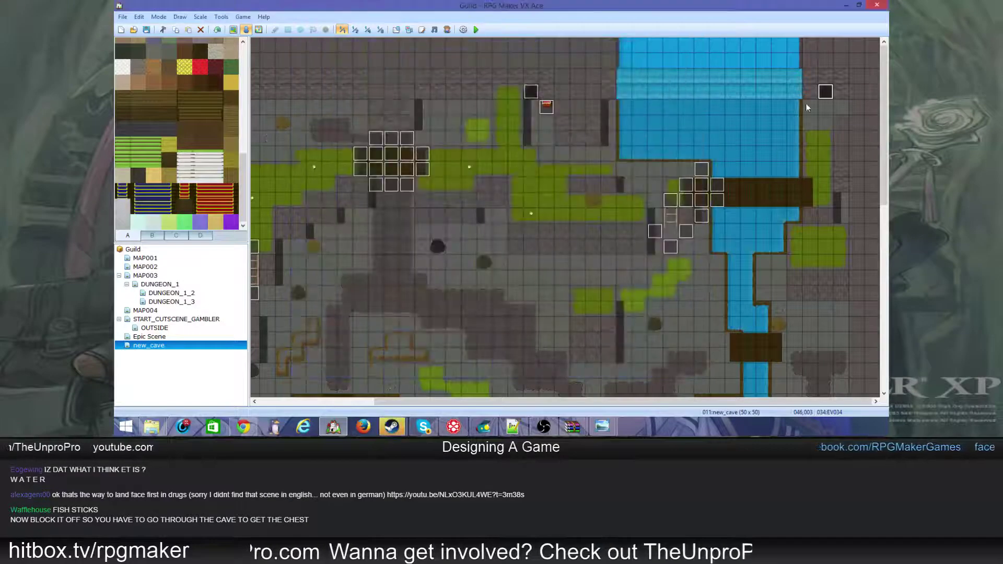
# - Copy the Change Speed: 4 player move route from EV034 to the end of the western cave opening's event (EV035), and accept the event
pyautogui.doubleClick(825, 93)
pyautogui.click(522, 307)
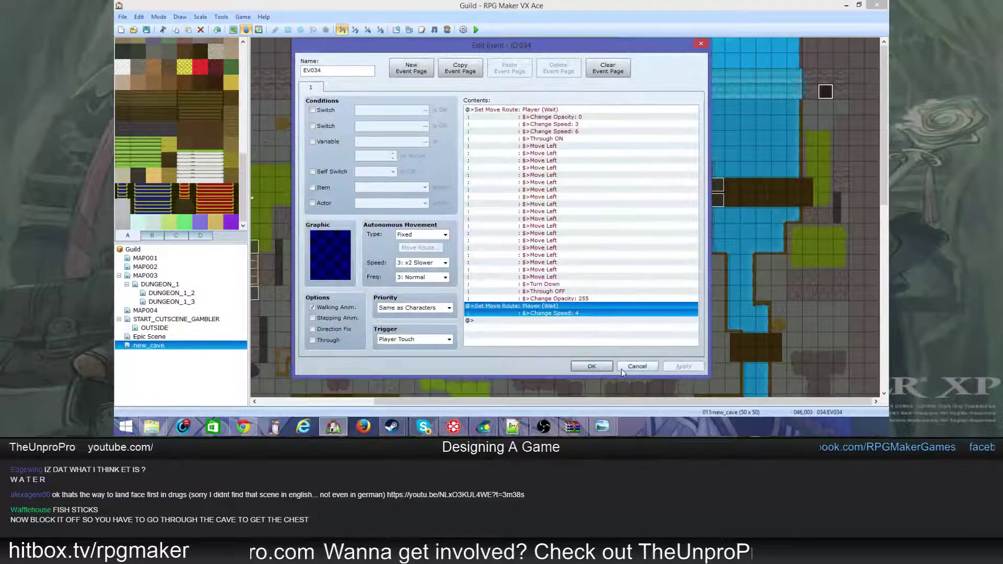
pyautogui.press('Escape')
pyautogui.doubleClick(528, 99)
pyautogui.click(522, 303)
pyautogui.click(523, 320)
pyautogui.click(591, 366)
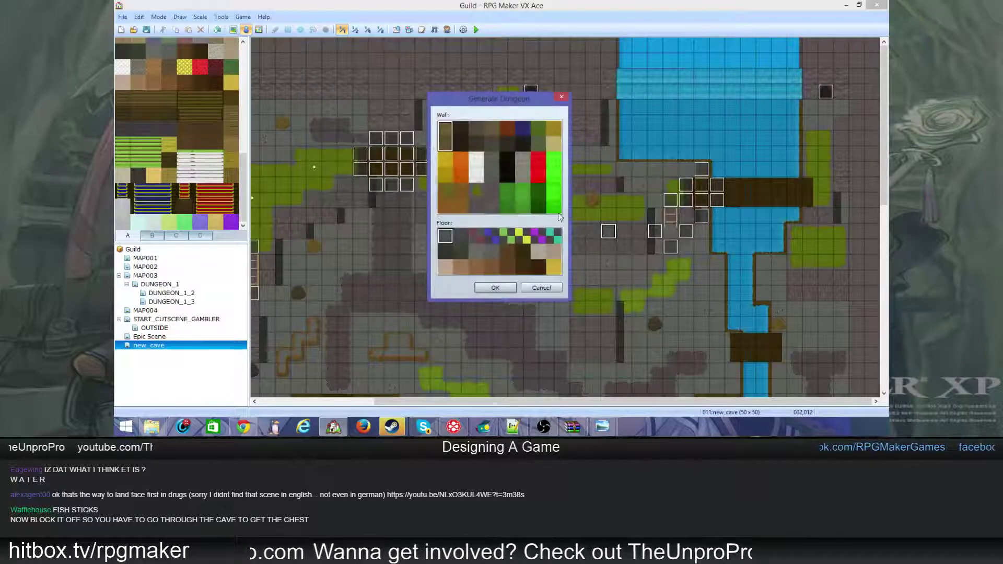
pyautogui.click(562, 97)
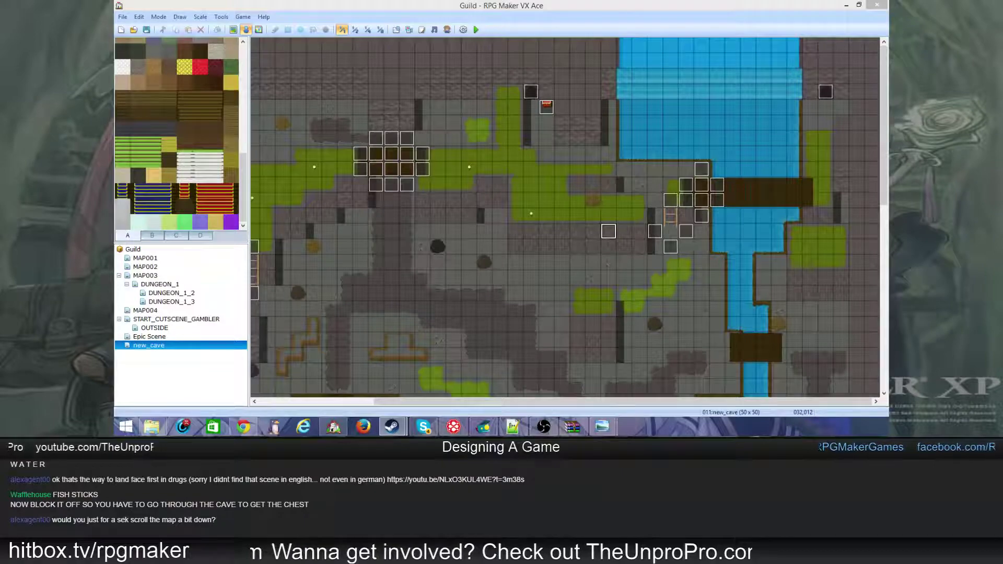
pyautogui.moveTo(437, 260); pyautogui.dragTo(276, 70)
pyautogui.click(302, 67)
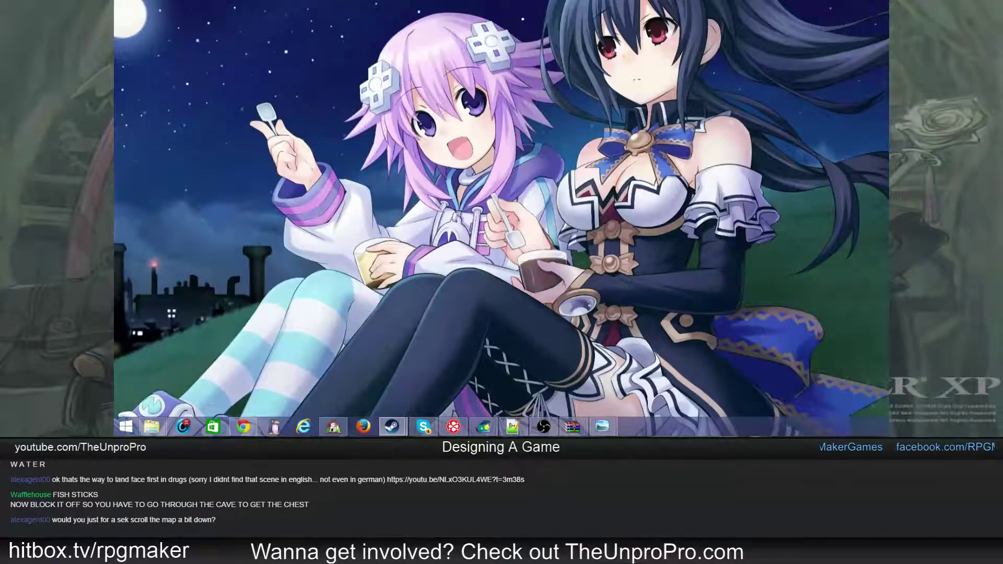
pyautogui.click(333, 427)
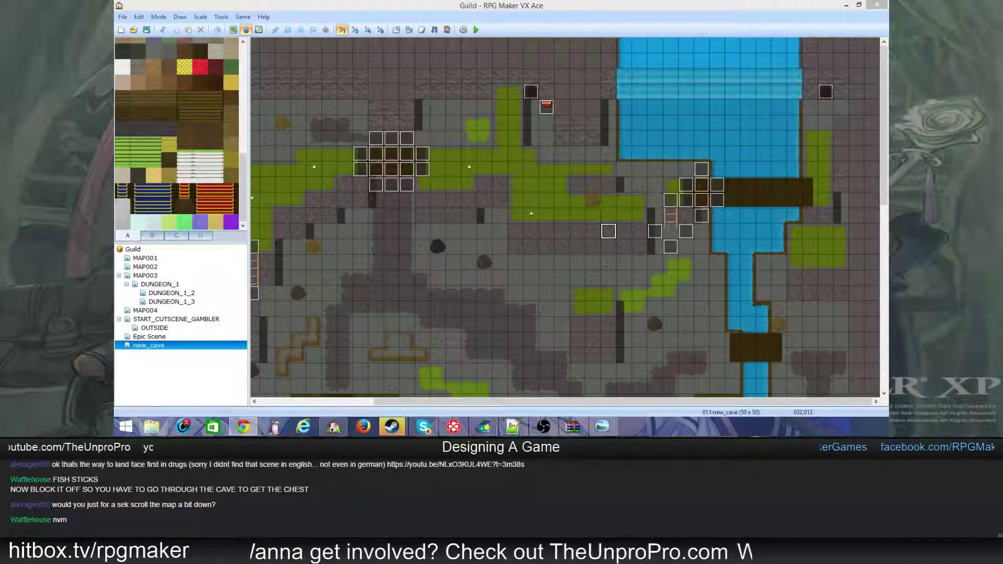
pyautogui.middleClick(536, 225)
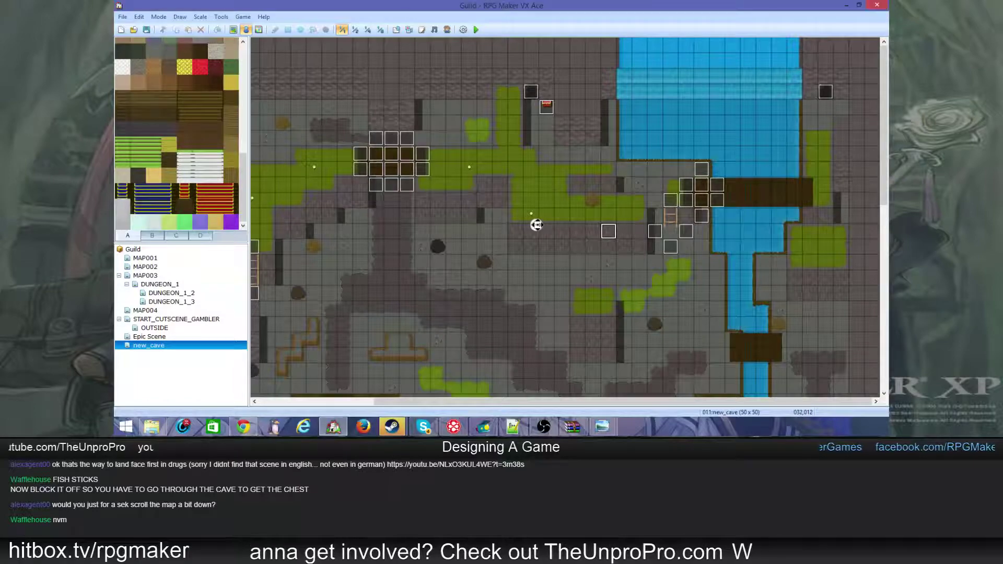
pyautogui.middleClick(588, 283)
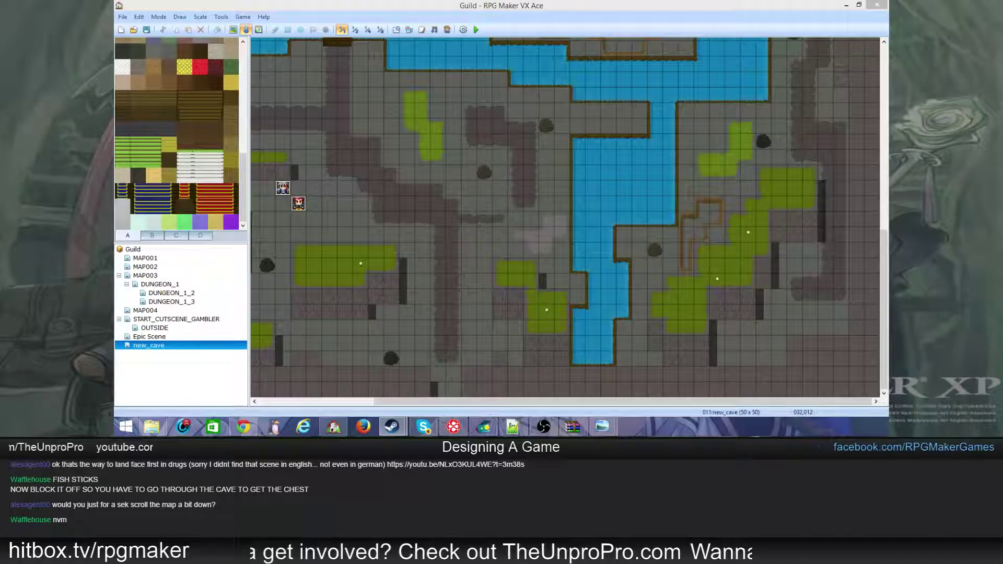
pyautogui.moveTo(228, 56); pyautogui.dragTo(287, 36)
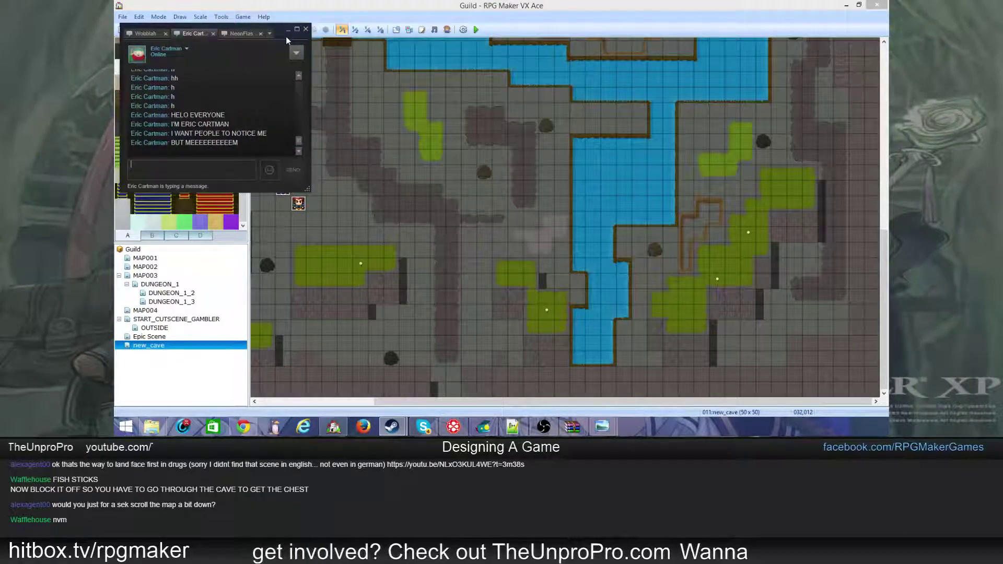
pyautogui.click(288, 30)
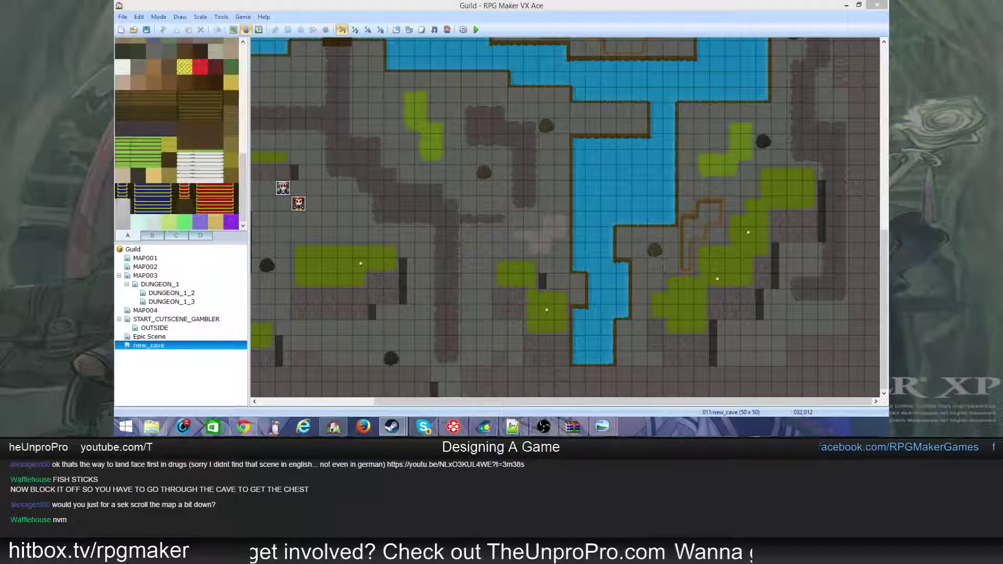